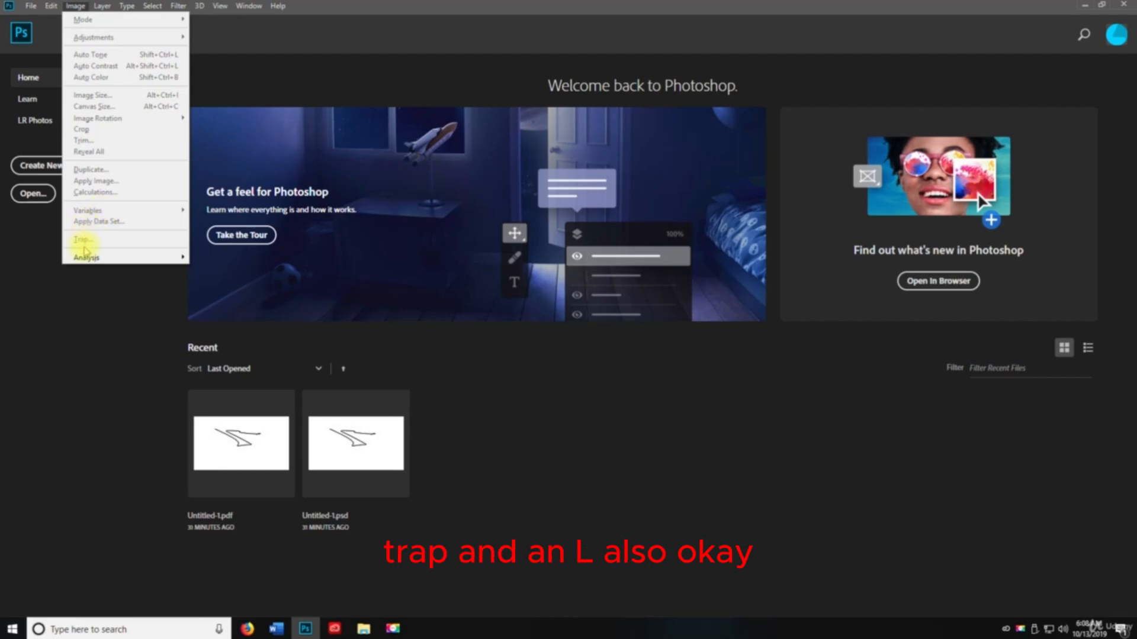
mouse_move(83, 256)
click(108, 319)
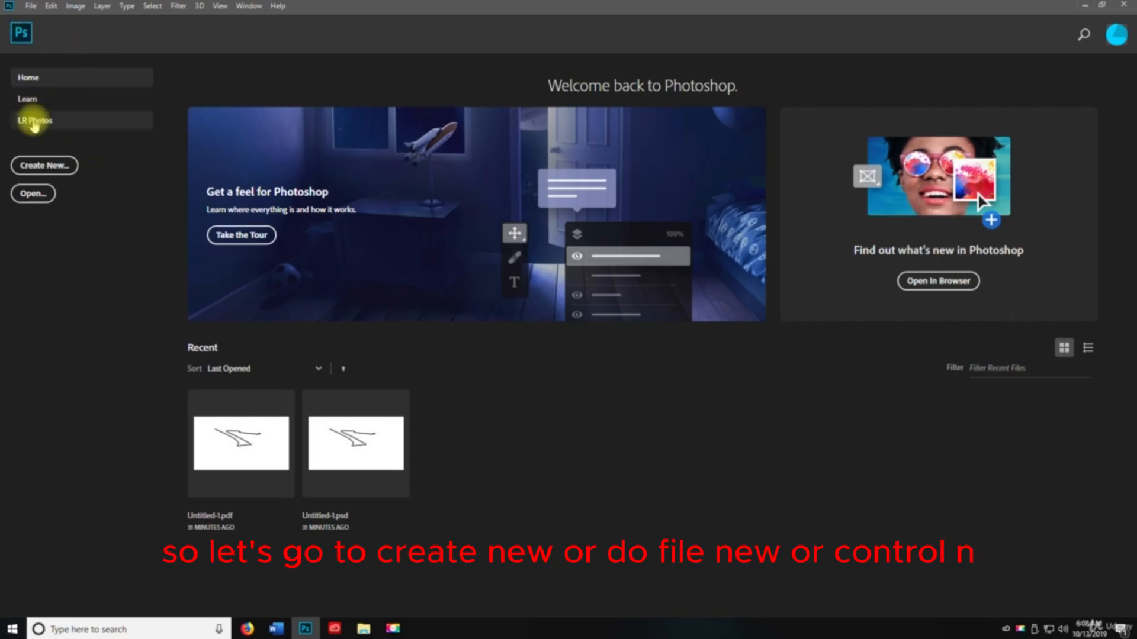
click(33, 7)
click(33, 7)
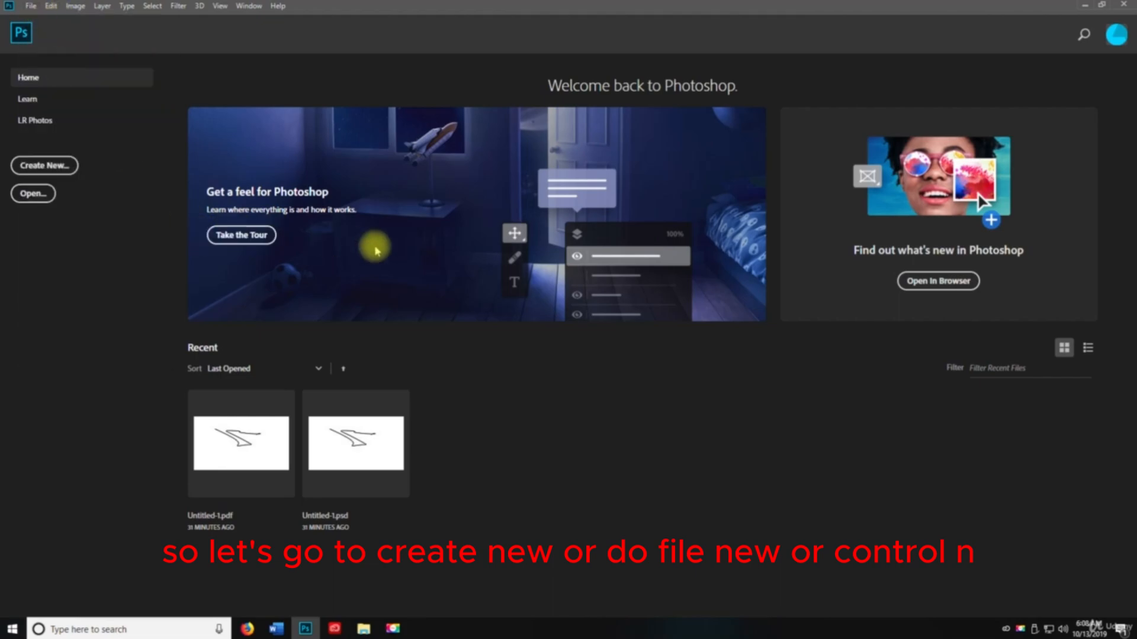
Create a new document using the Default Photoshop Size document type
key(ctrl+n)
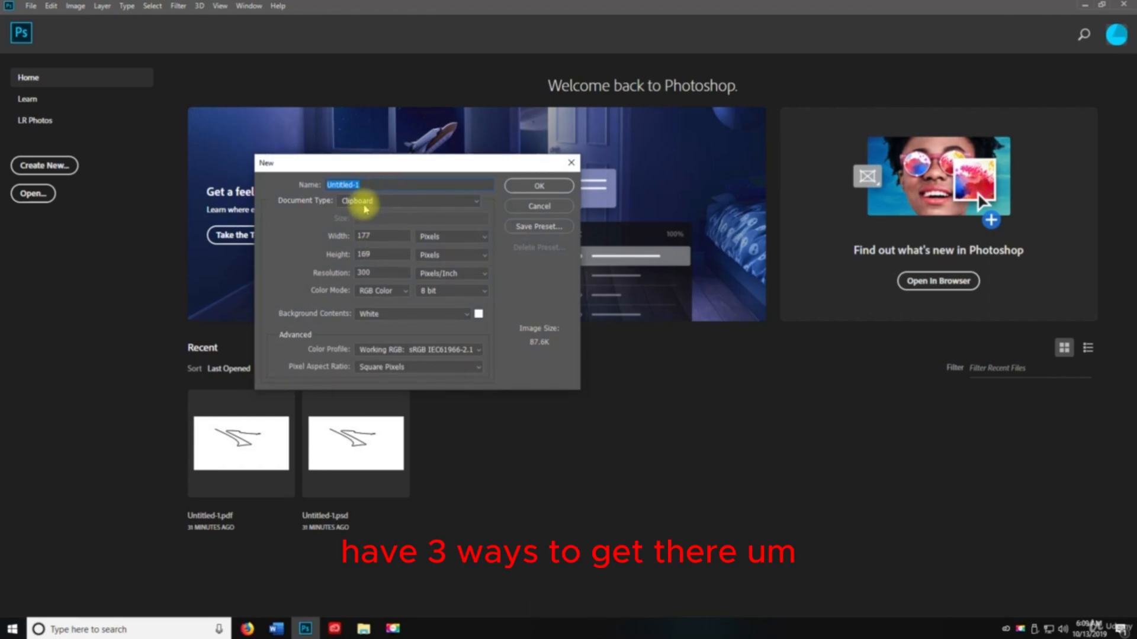
click(362, 201)
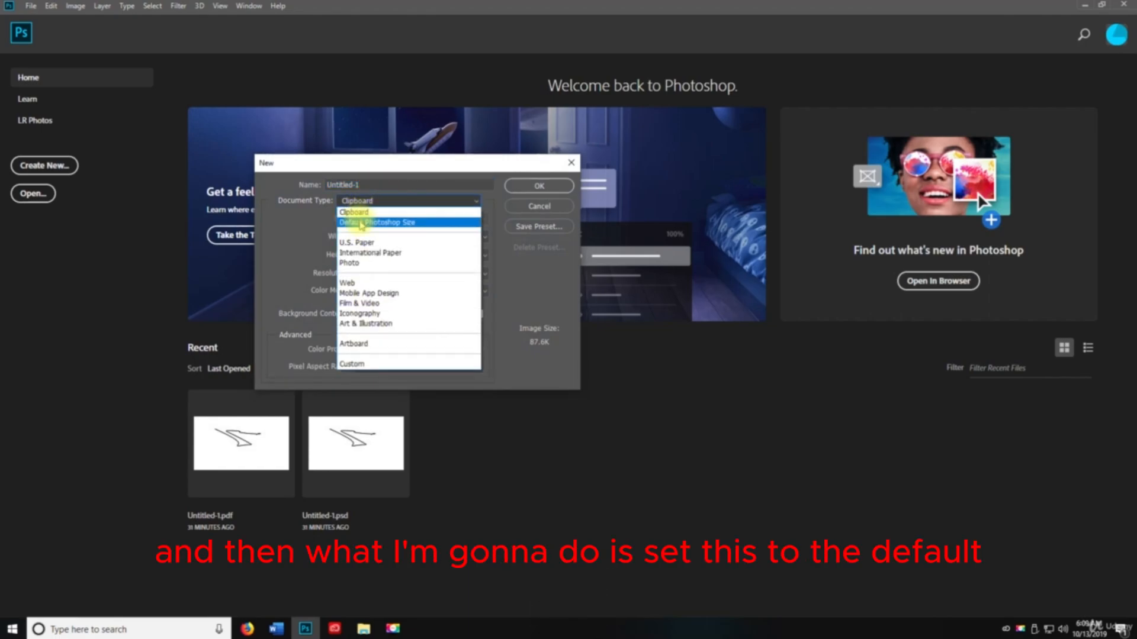
click(361, 223)
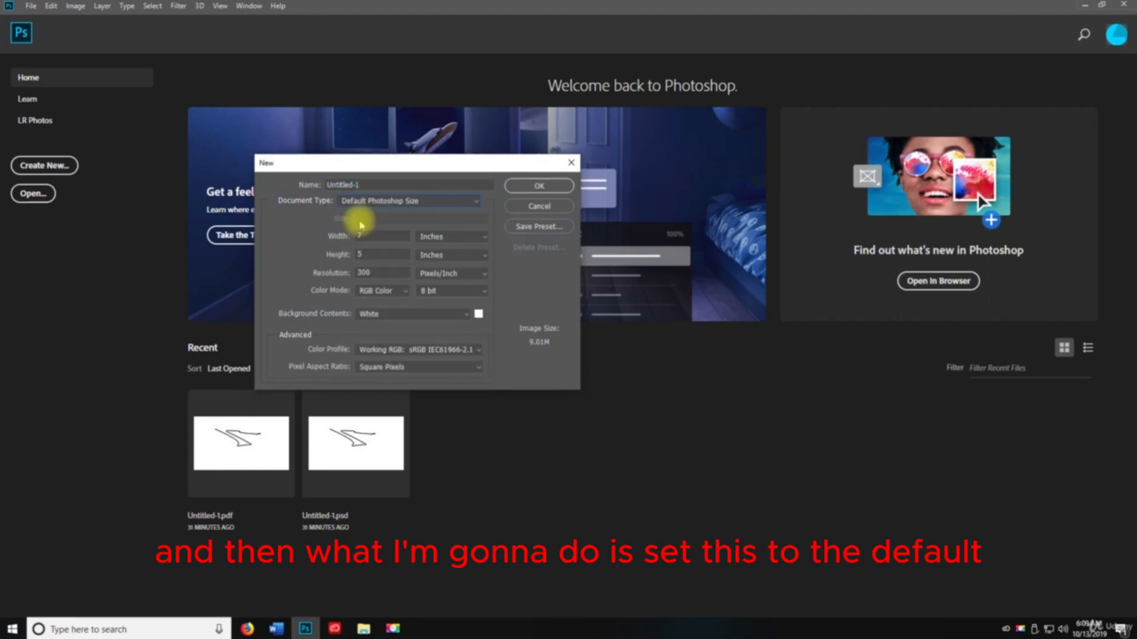
click(526, 187)
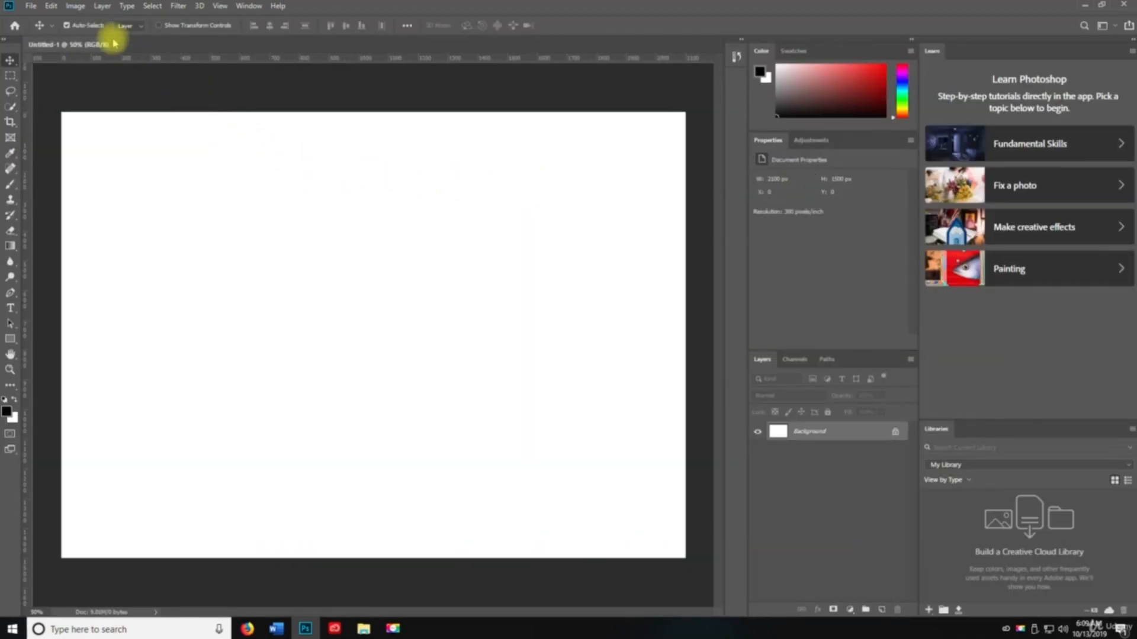
click(75, 5)
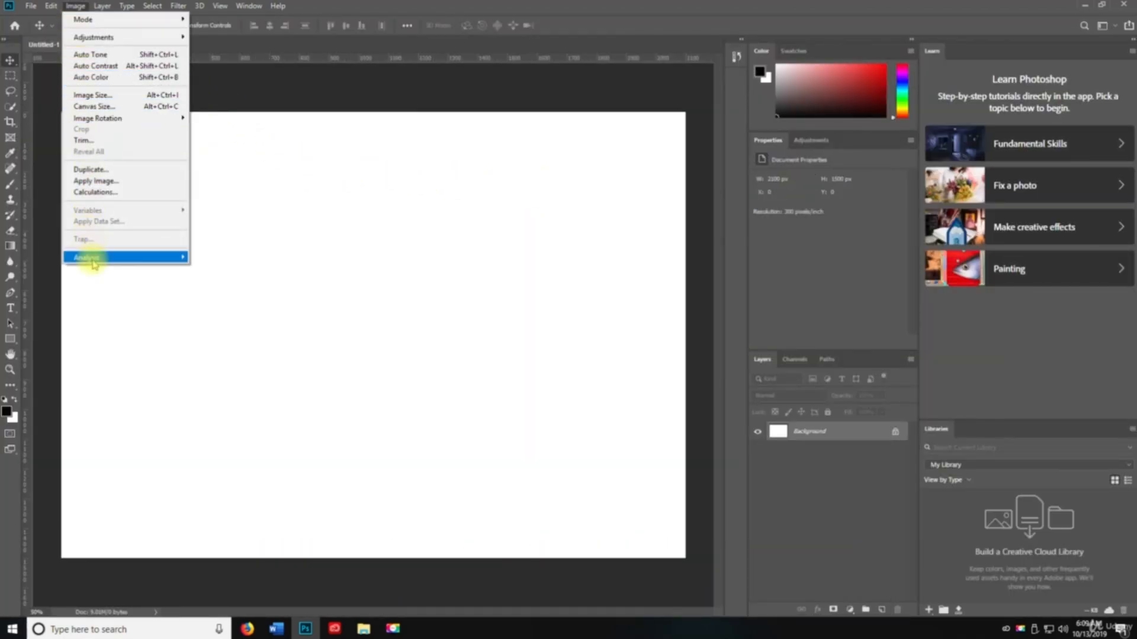
mouse_move(106, 25)
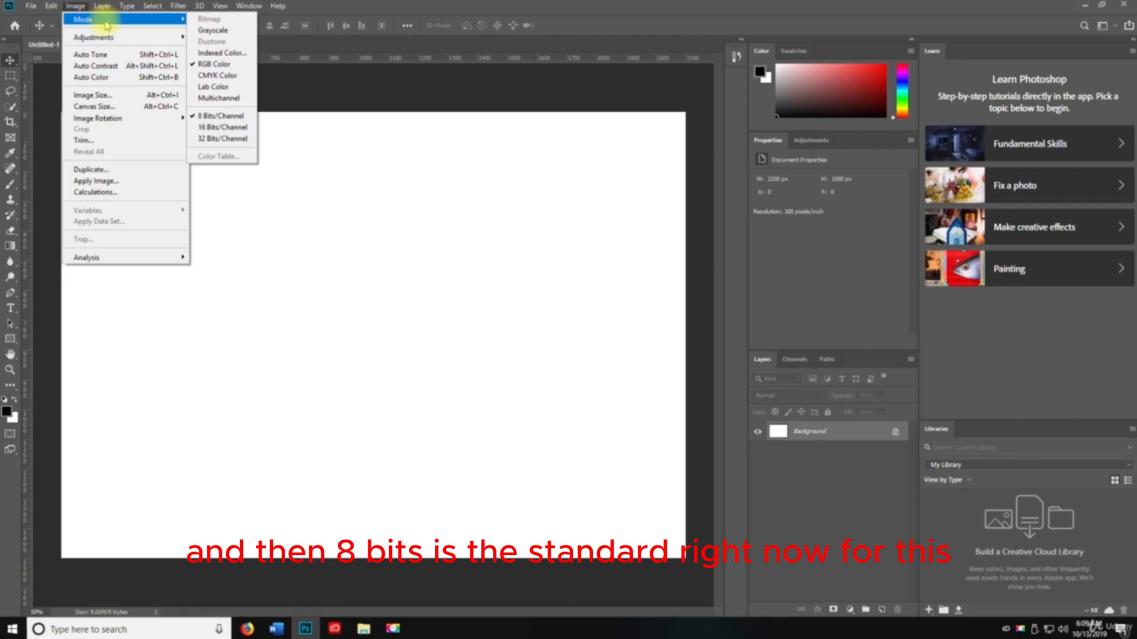
click(75, 7)
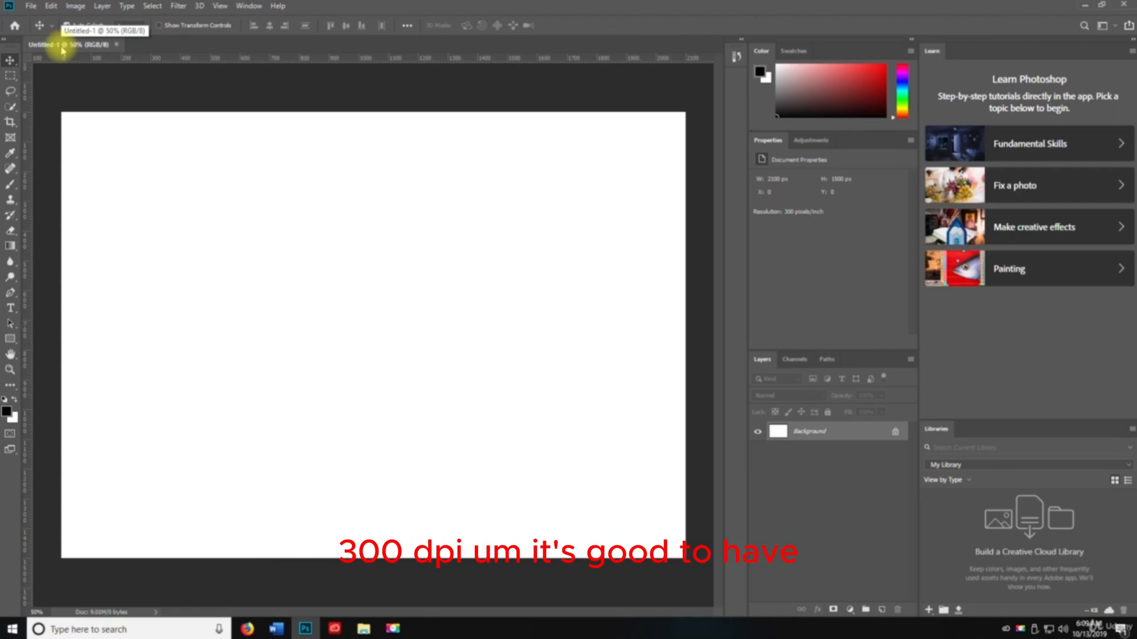
click(76, 7)
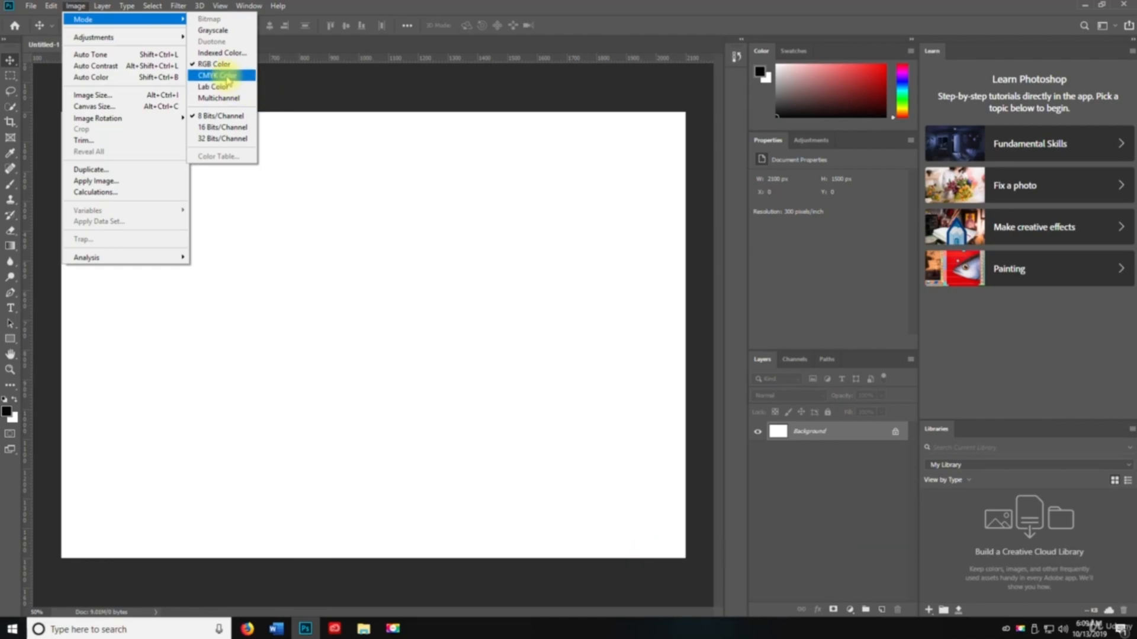
mouse_move(54, 7)
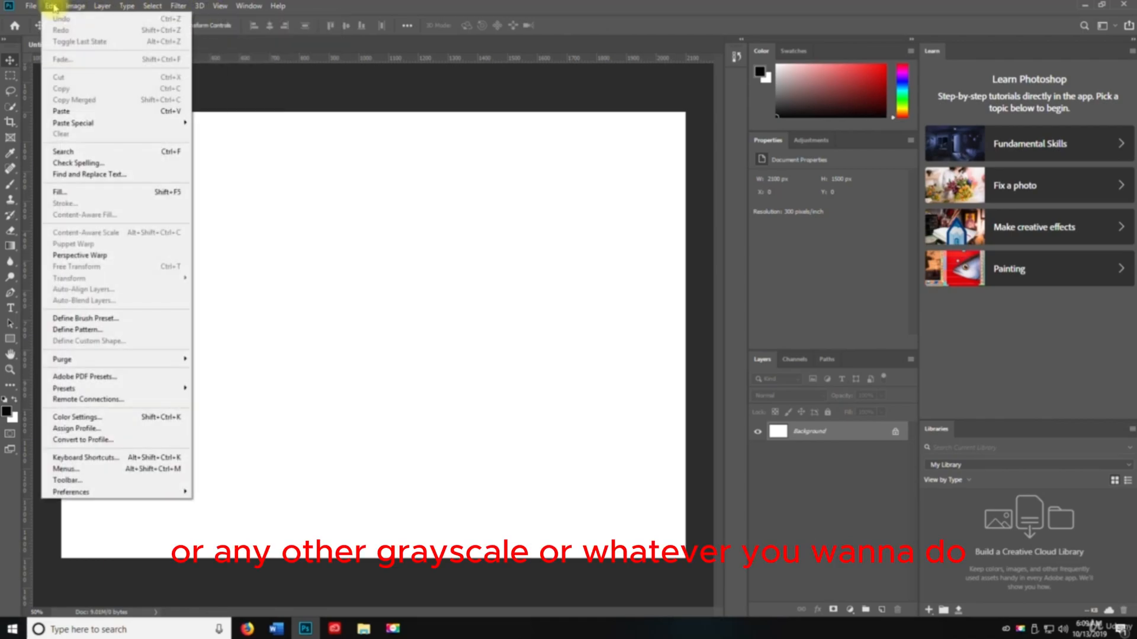
mouse_move(150, 41)
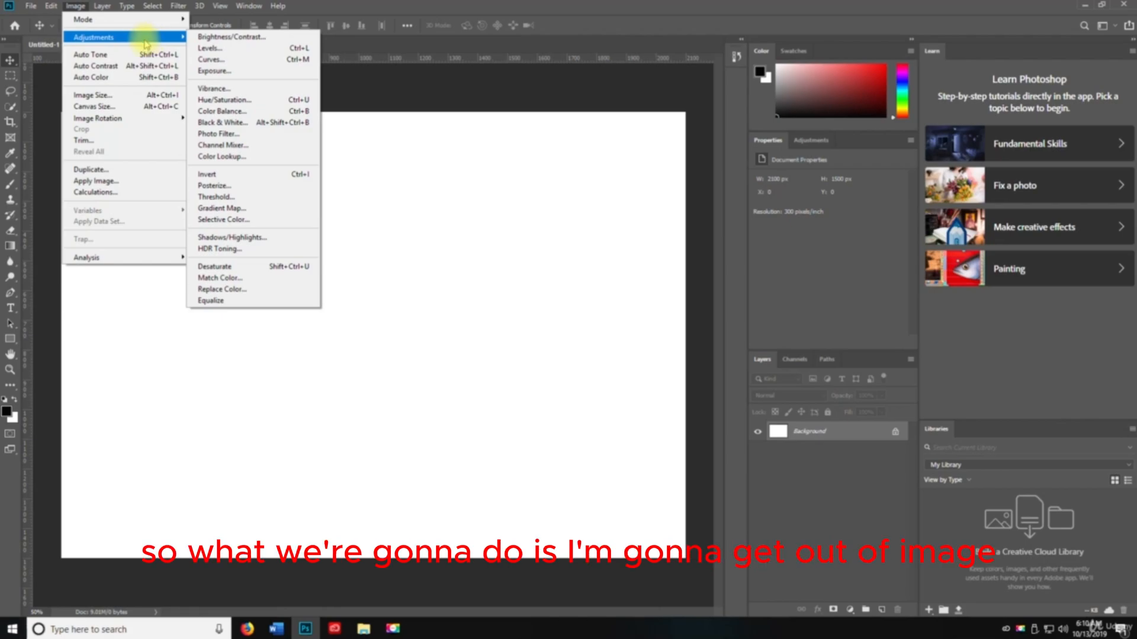
click(75, 5)
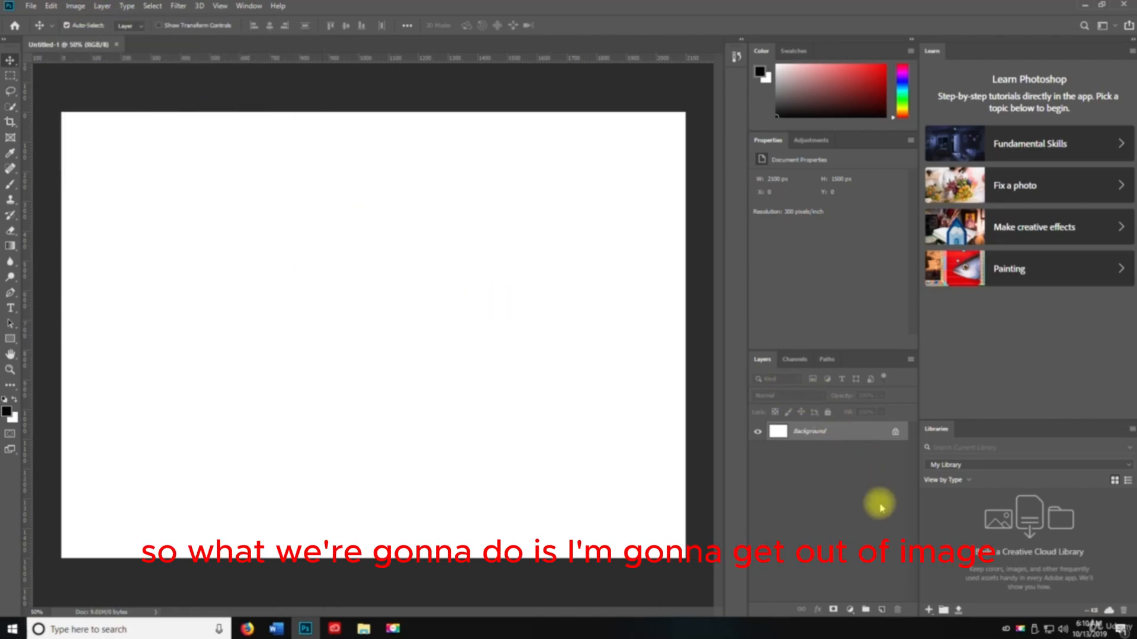
Add a new layer and marquee-select a rectangle about 2.59 by 0.91 inches in the upper-left part of the canvas
click(882, 609)
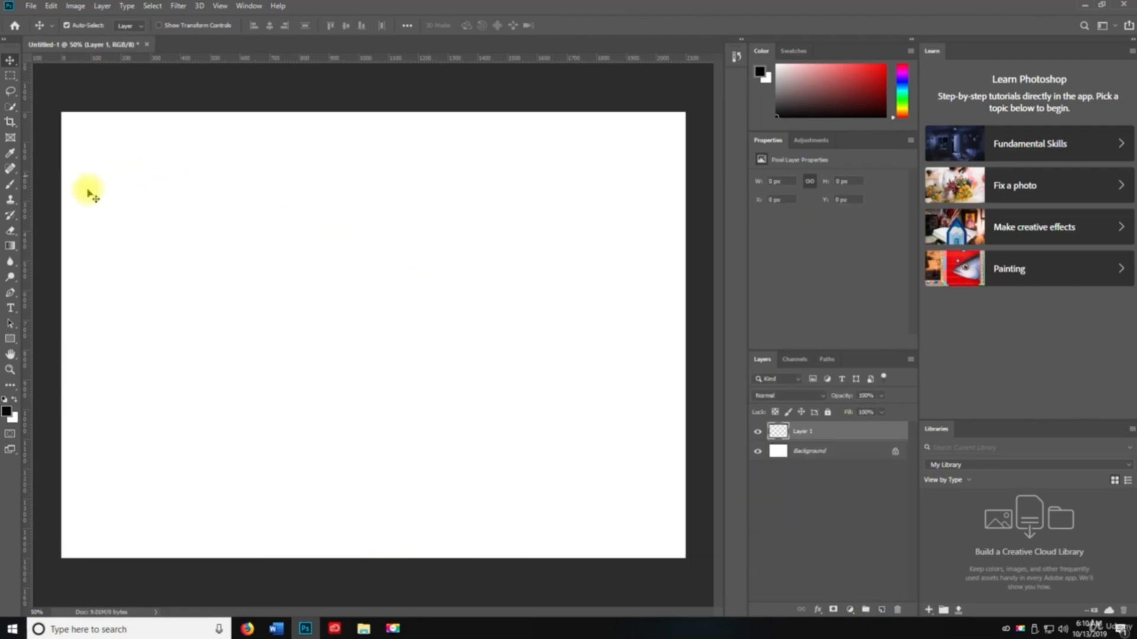
click(14, 79)
click(13, 77)
drag(157, 153, 388, 233)
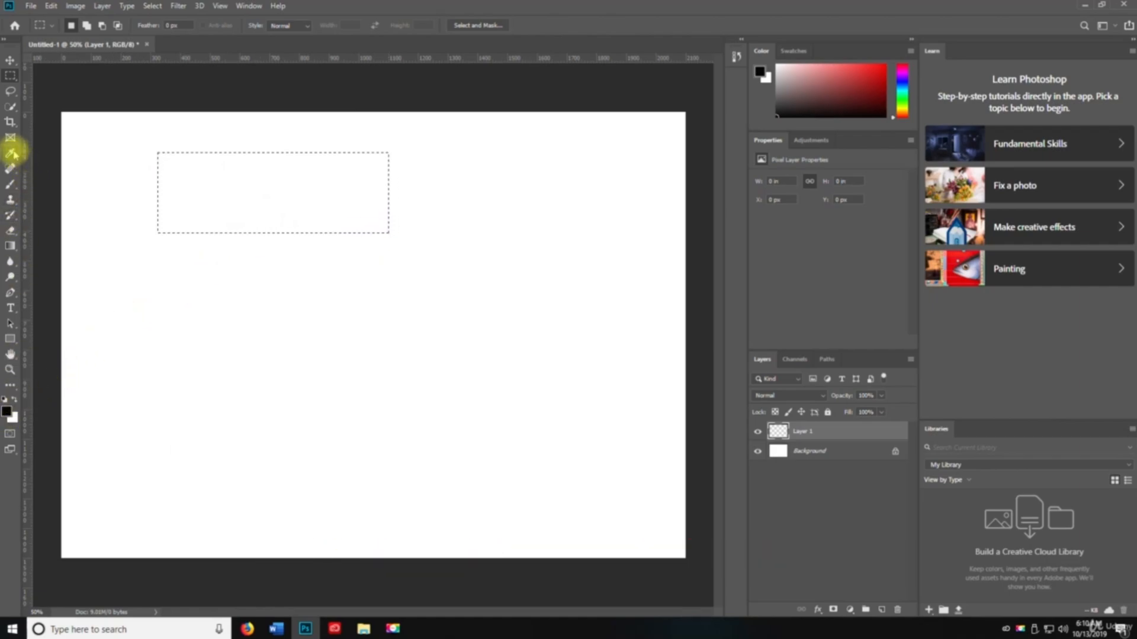
Fill the selected rectangle with black using the Paint Bucket, deselect it, and place a duplicate below and to its right
click(13, 248)
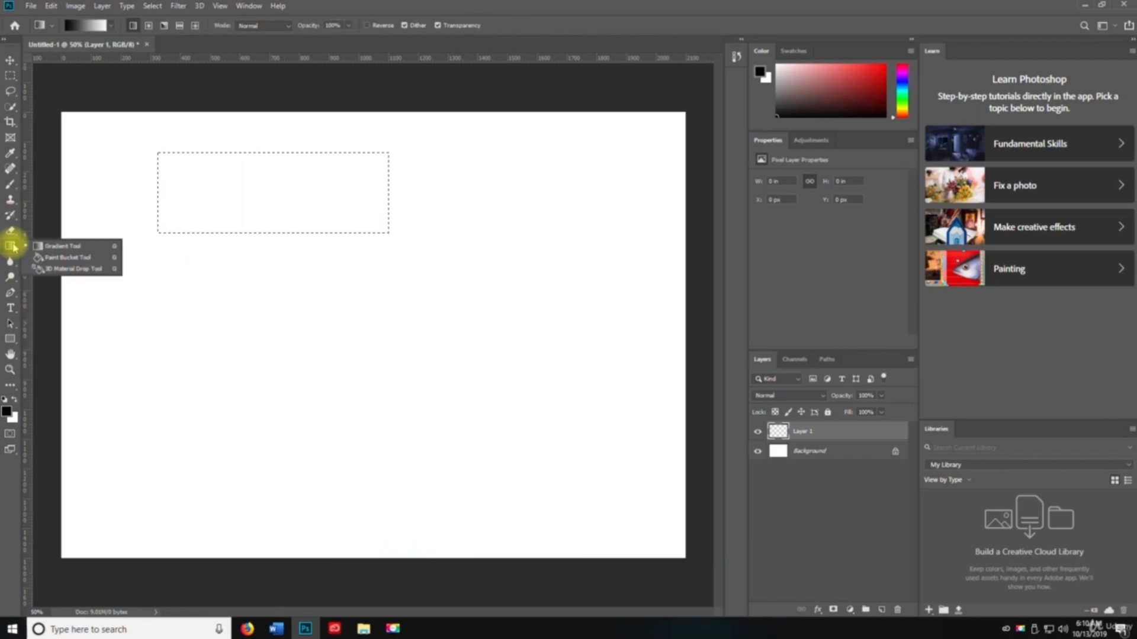
click(57, 263)
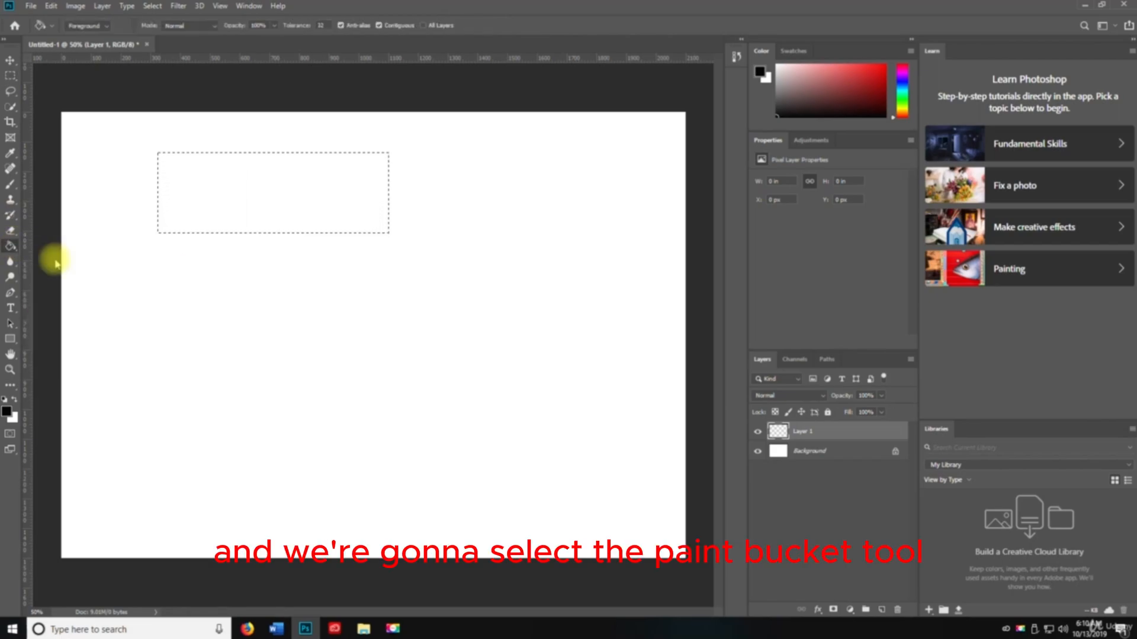
click(278, 210)
key(ctrl+d)
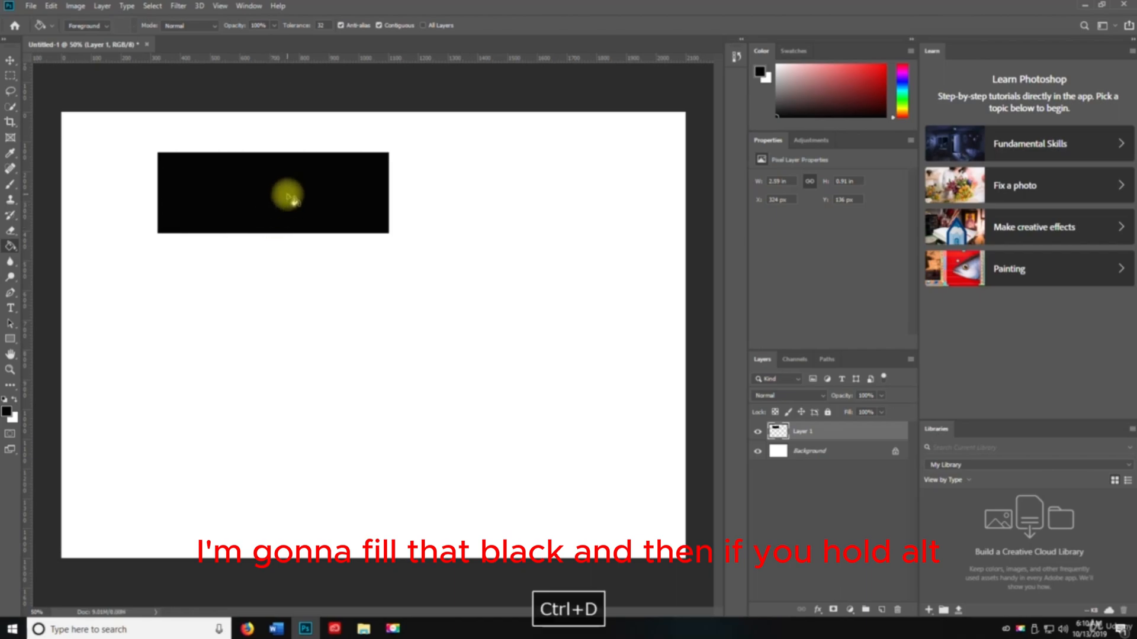
key(v)
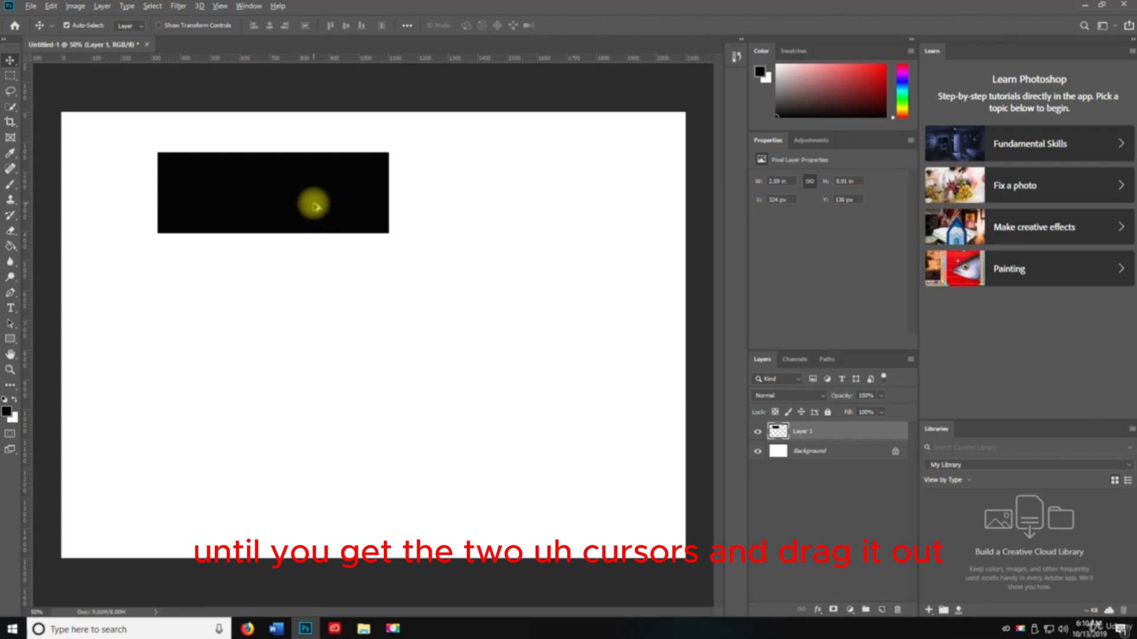
drag(315, 207, 396, 334)
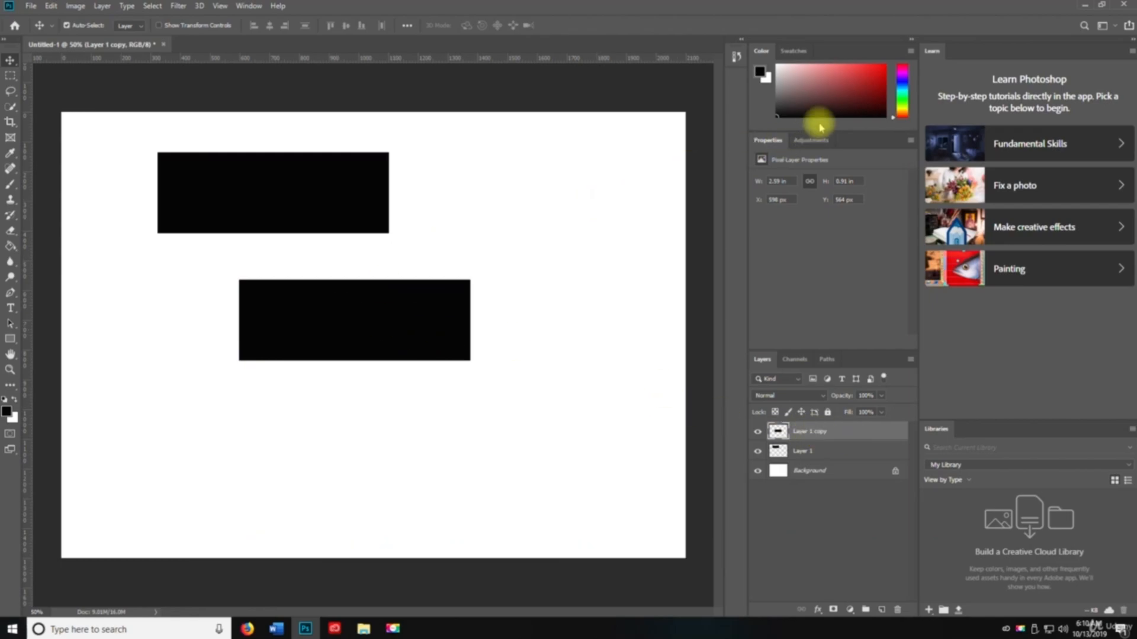
Fill the duplicate rectangle with dark red and move it directly beneath the black one, aligning their side edges
click(851, 90)
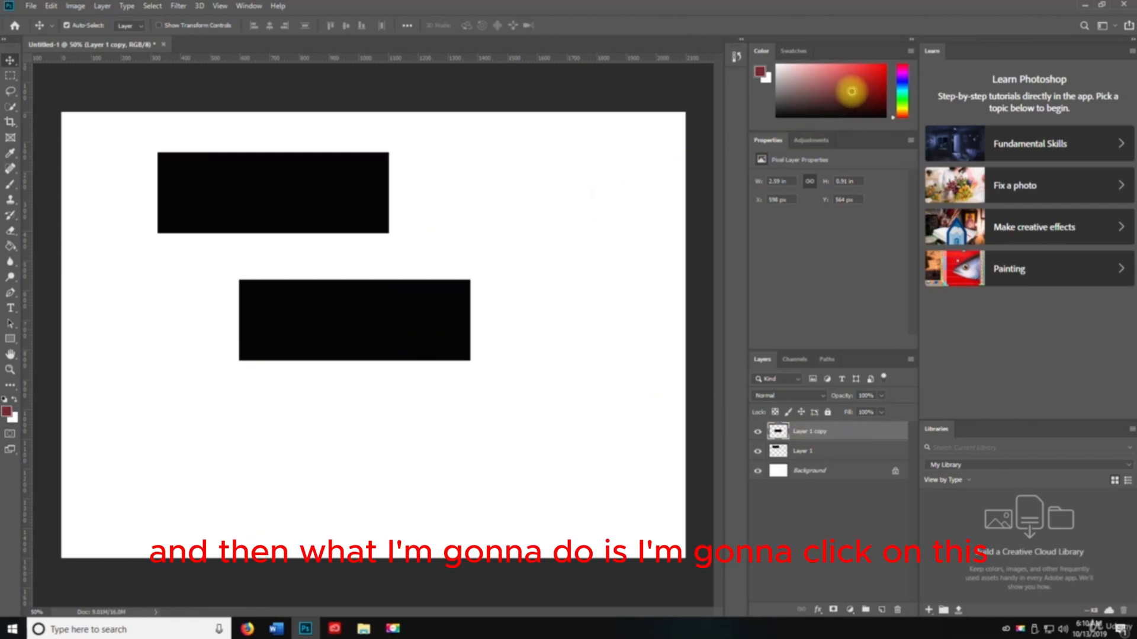
key(g)
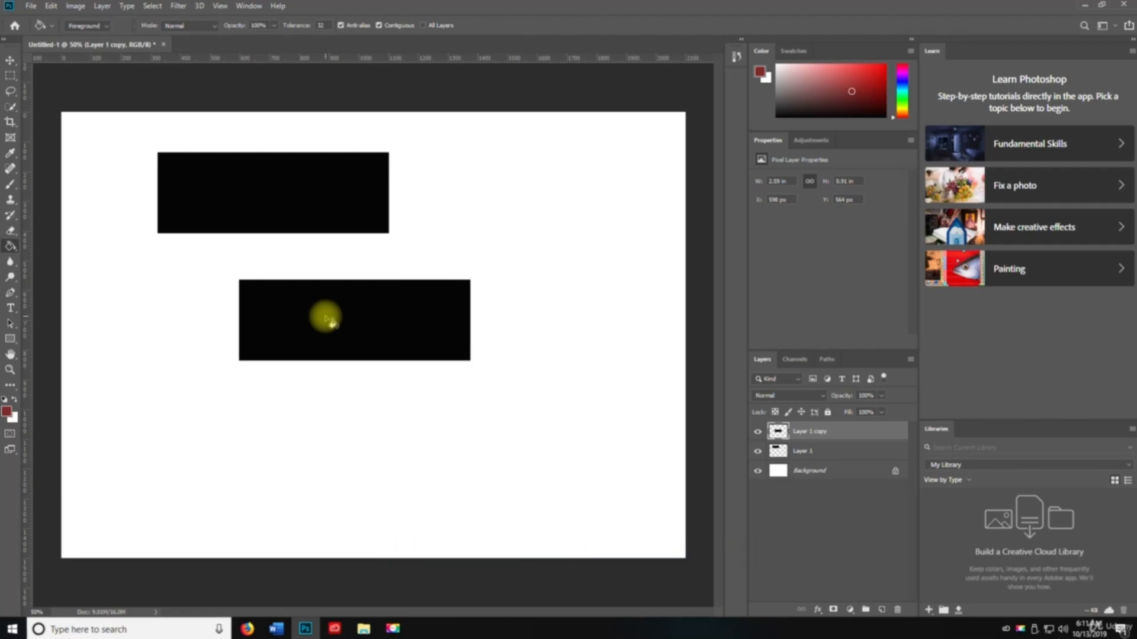
click(326, 320)
key(v)
drag(365, 333, 283, 319)
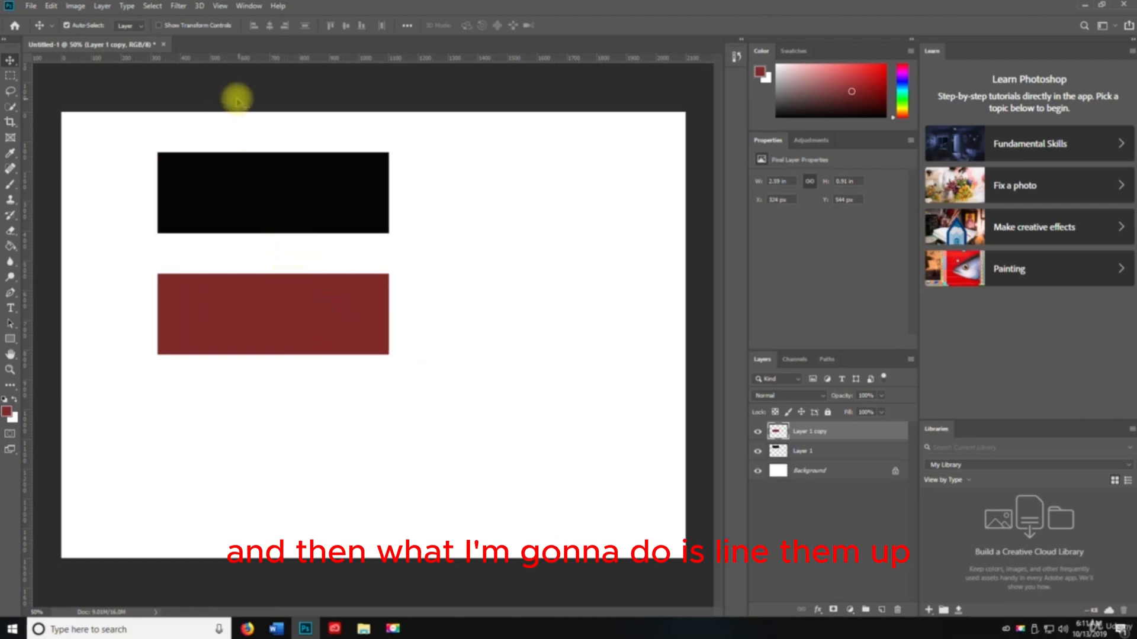
Apply a Brightness/Contrast adjustment to the dark red rectangle with brightness 93 and contrast -50
click(76, 7)
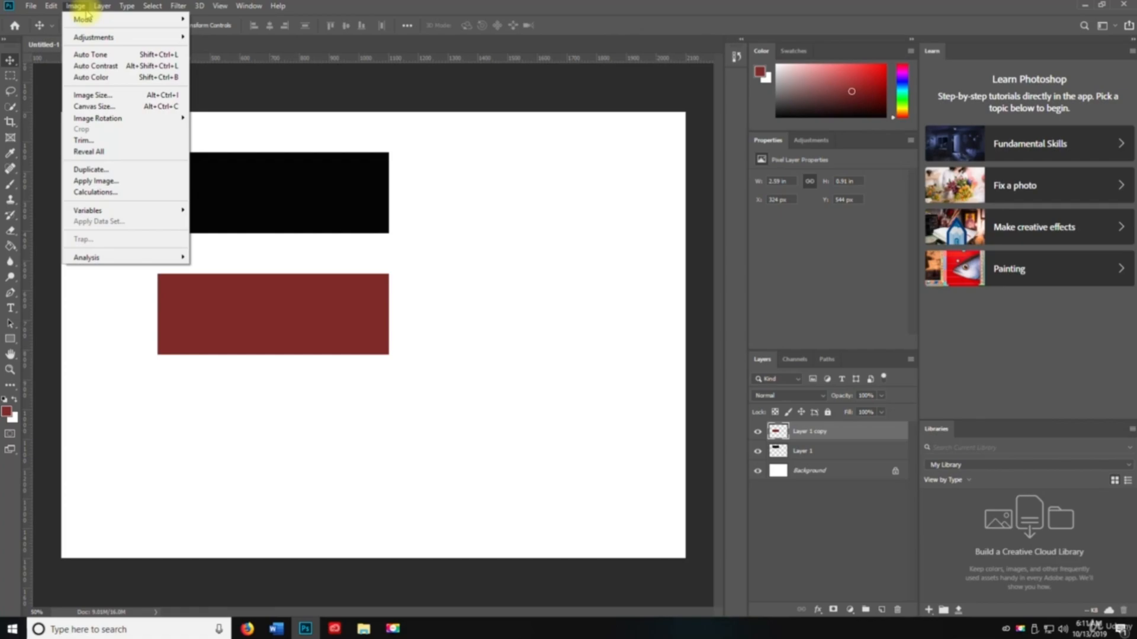
mouse_move(98, 37)
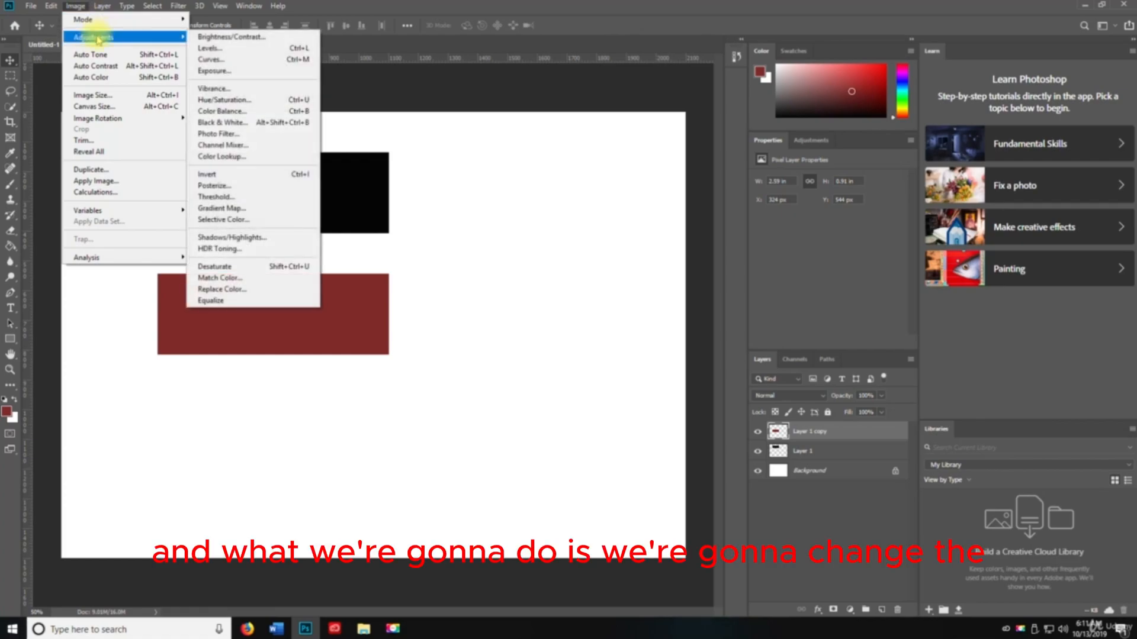
click(244, 40)
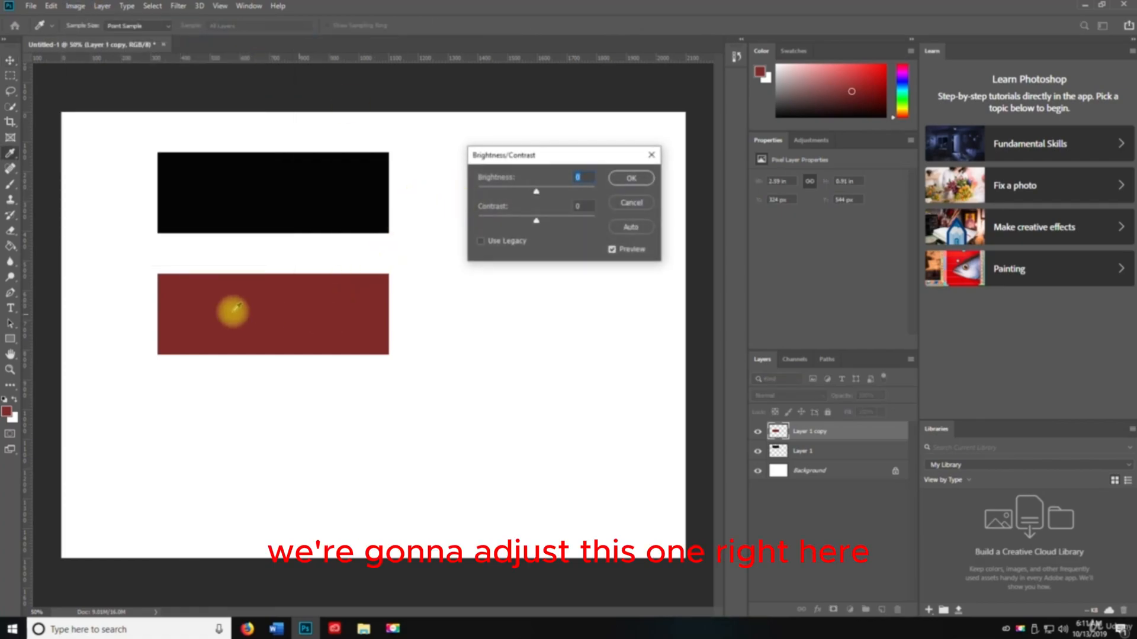
drag(540, 195, 572, 189)
drag(534, 227, 474, 220)
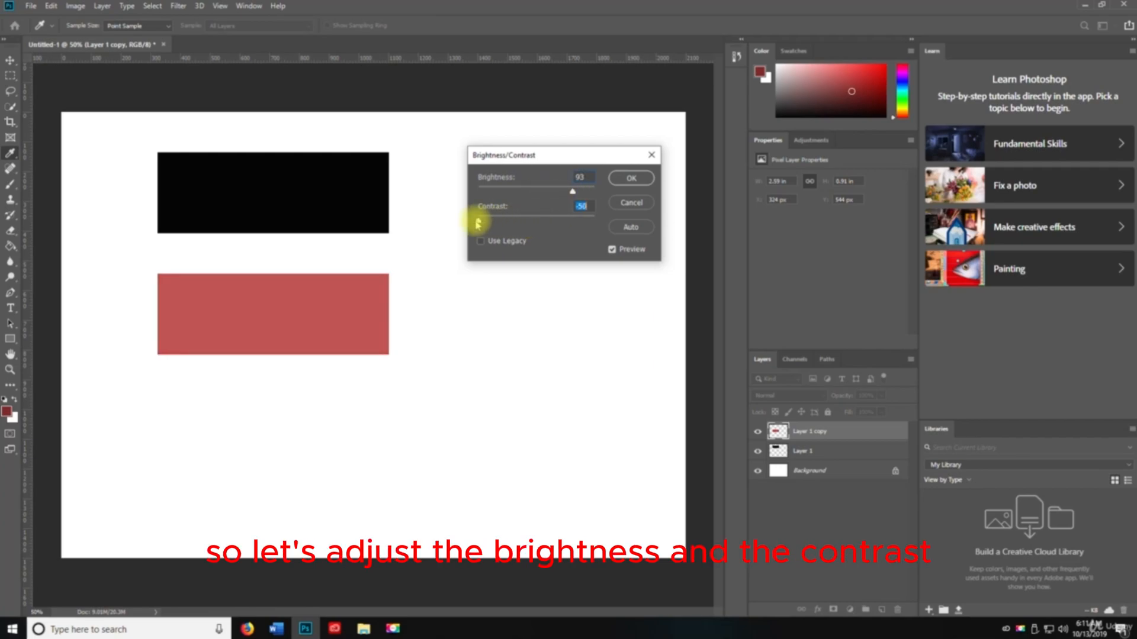
click(646, 180)
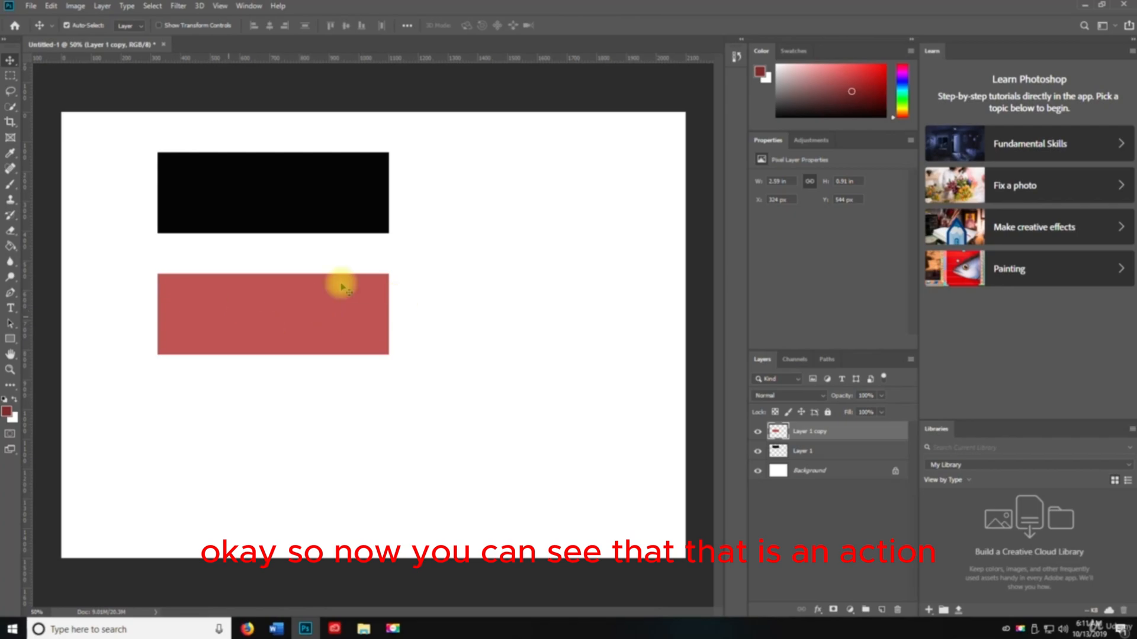
Apply a Levels adjustment to the red rectangle with midtones at 1.34 and the black input level at about 90
click(76, 6)
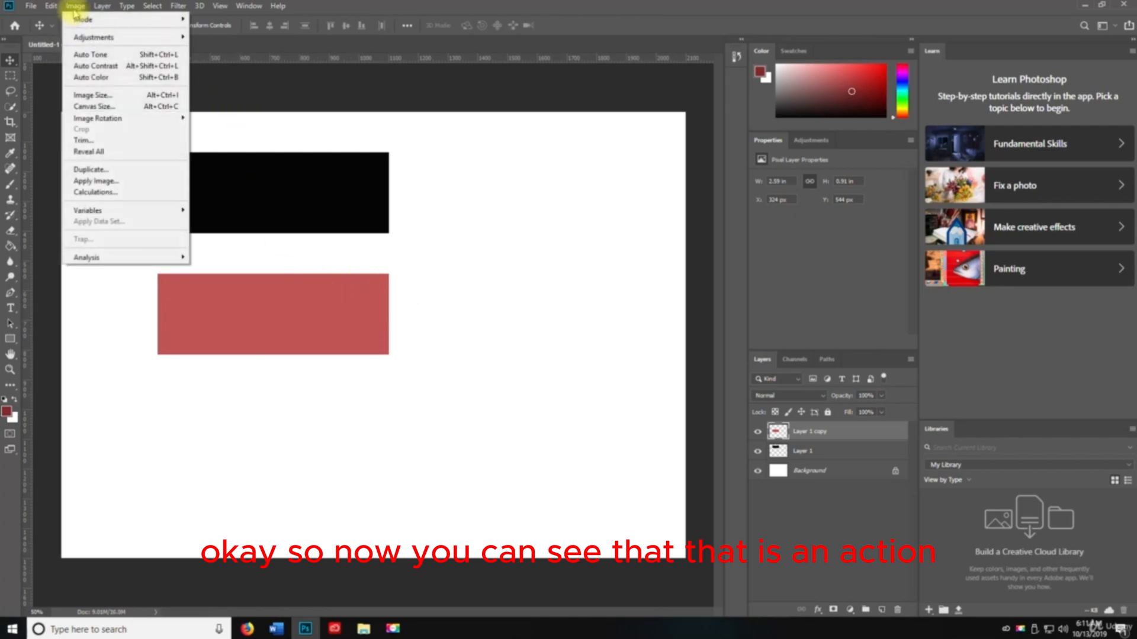
mouse_move(94, 36)
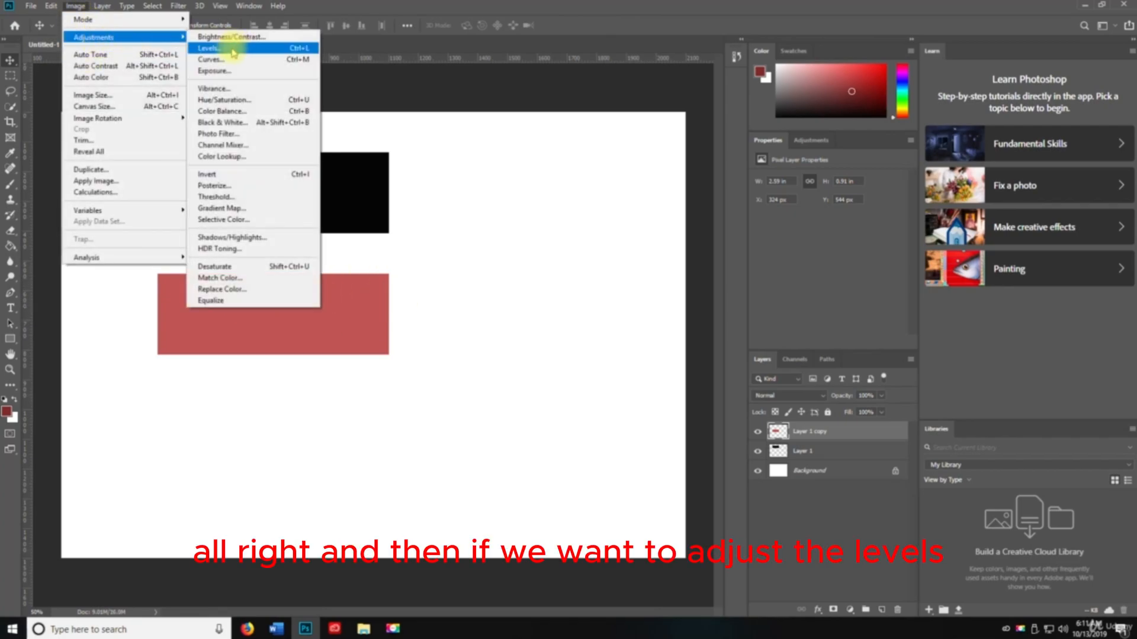
click(228, 43)
drag(494, 216, 590, 220)
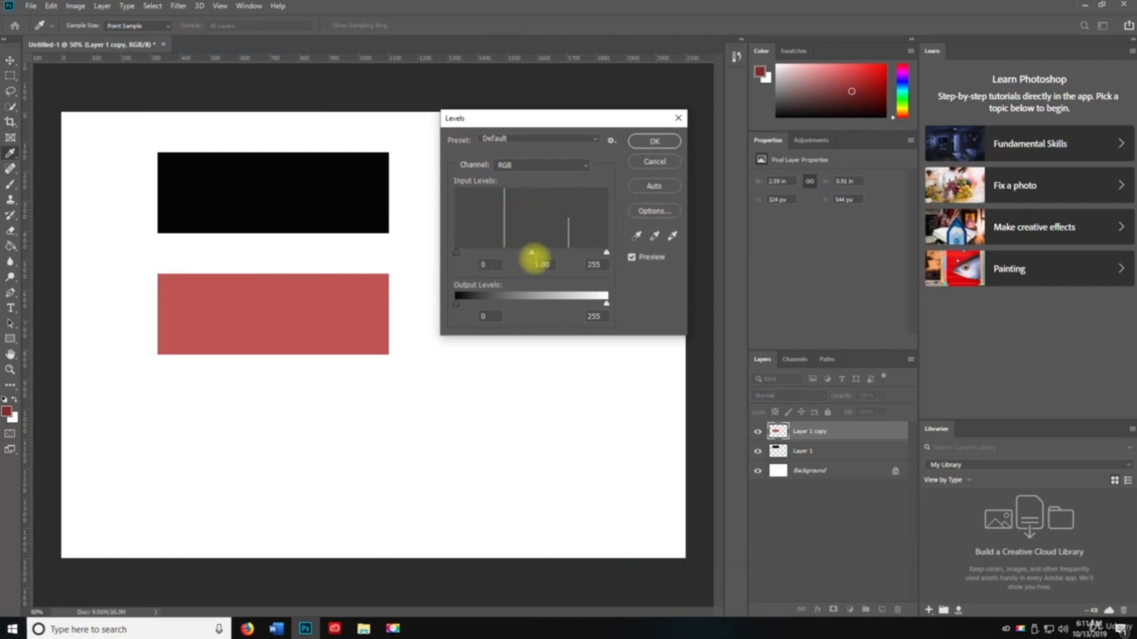
drag(531, 253, 516, 255)
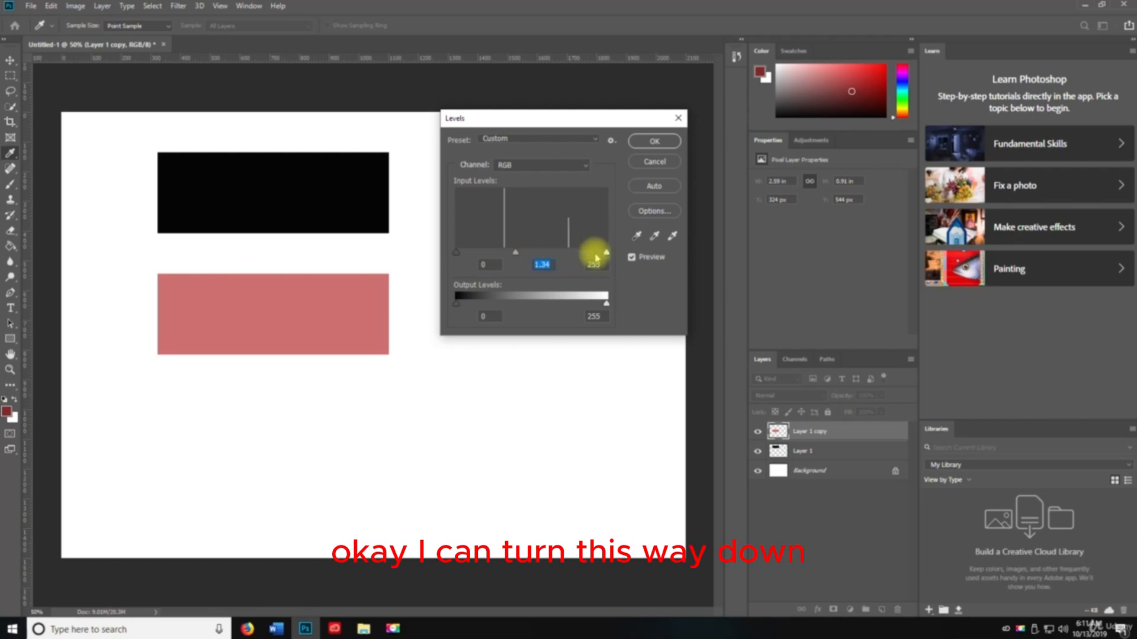
drag(604, 253, 652, 254)
drag(459, 256, 508, 254)
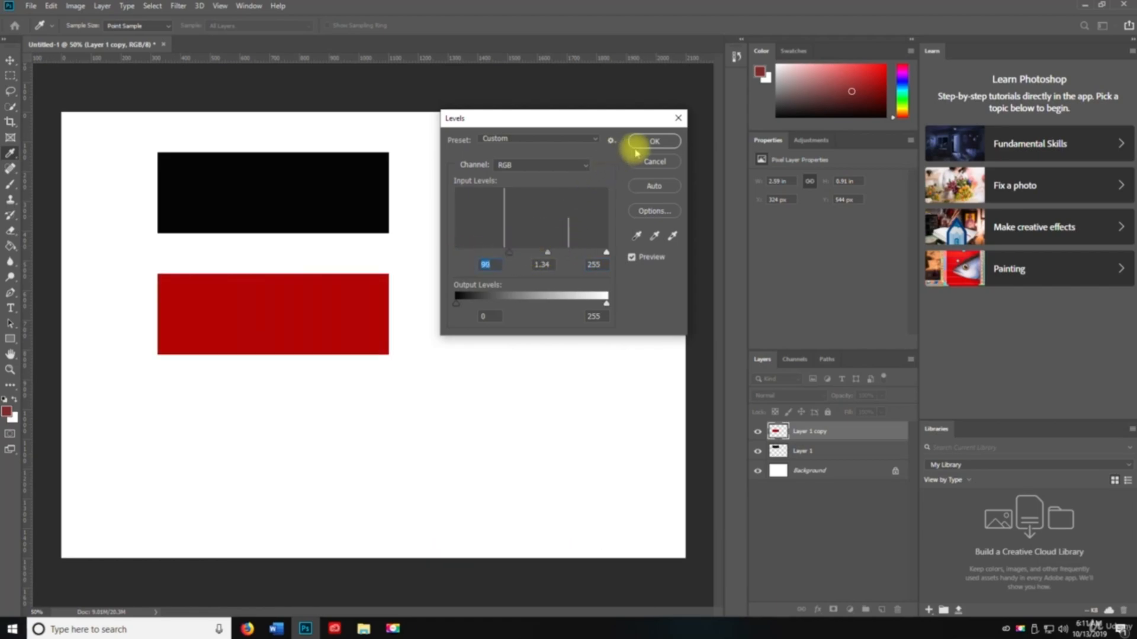
click(654, 141)
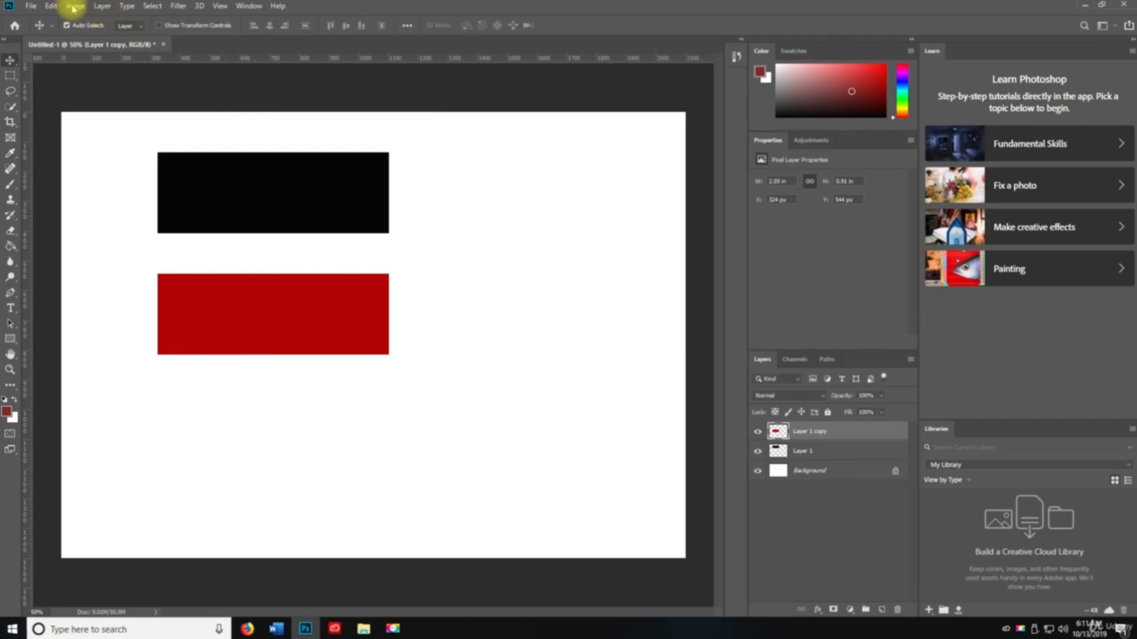
Apply a Curves adjustment to the red rectangle, lowering the RGB curve's midpoint to input 142 and output 111
click(76, 6)
mouse_move(93, 39)
click(232, 66)
drag(497, 249, 462, 192)
drag(479, 221, 421, 165)
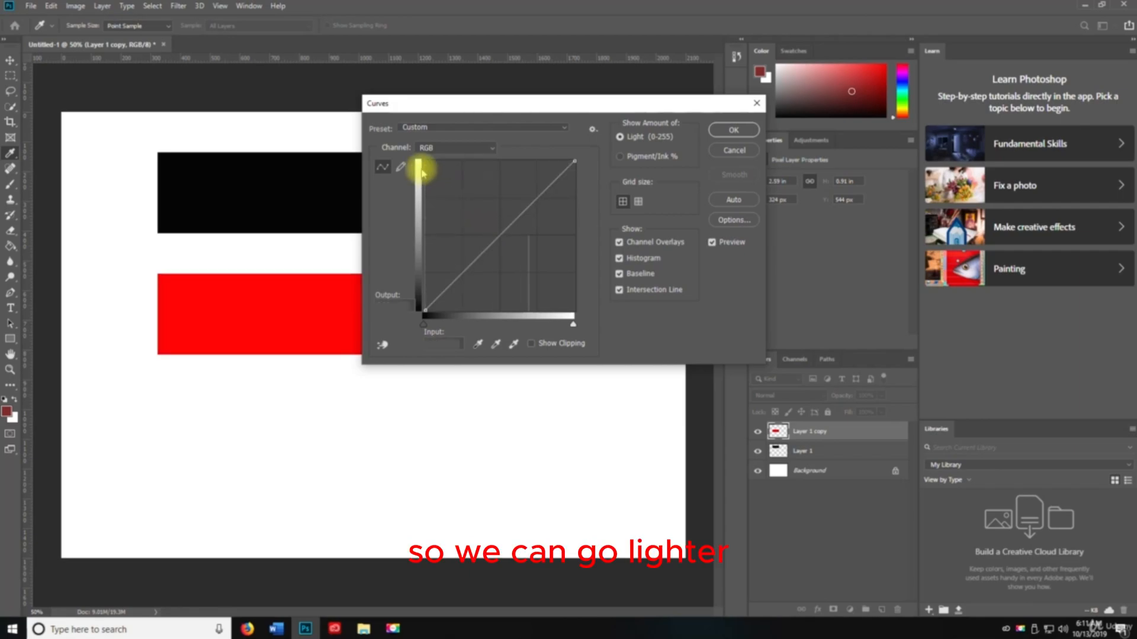
mouse_move(508, 225)
mouse_down()
mouse_move(444, 177)
mouse_move(449, 202)
mouse_move(527, 259)
mouse_move(509, 246)
mouse_up()
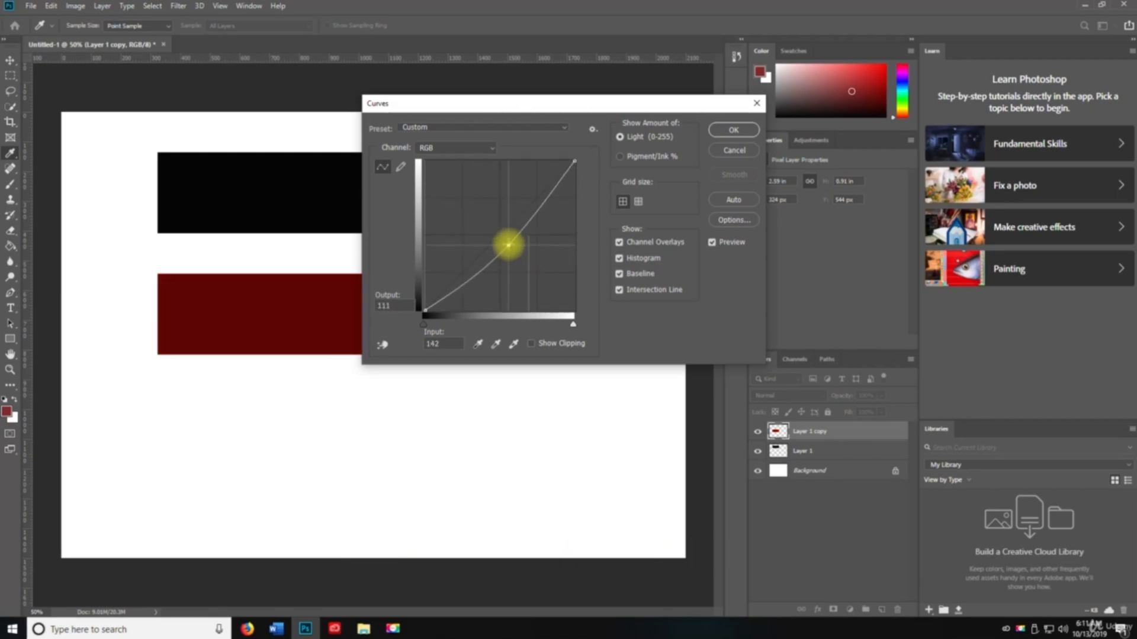
click(733, 130)
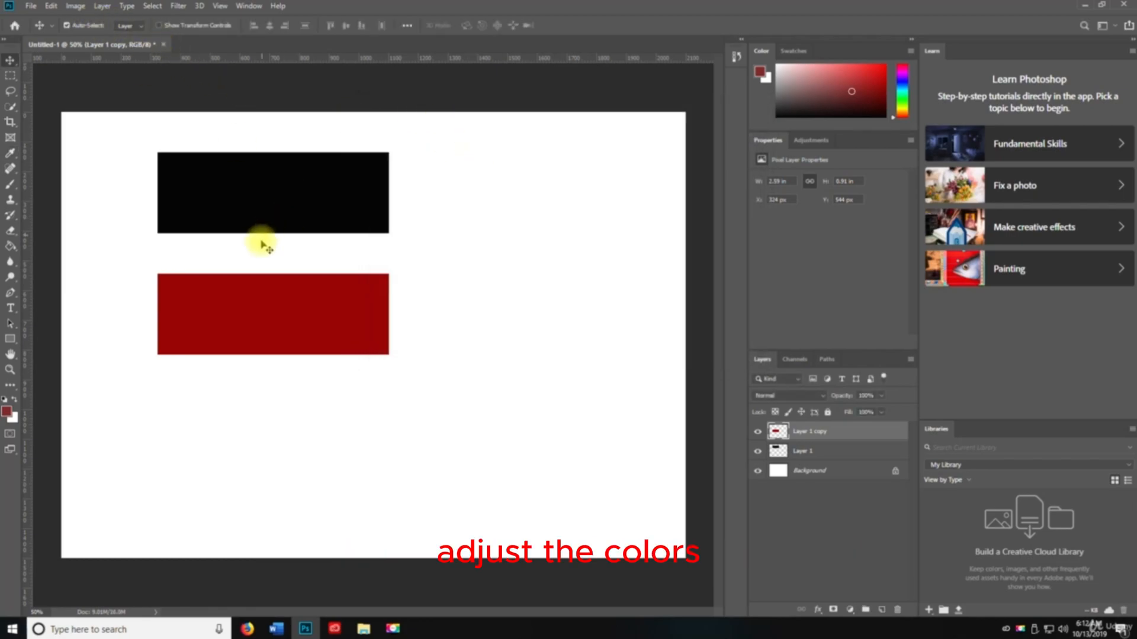
Apply the Auto Tone, Auto Contrast and Auto Color corrections to the red rectangle's layer
click(75, 6)
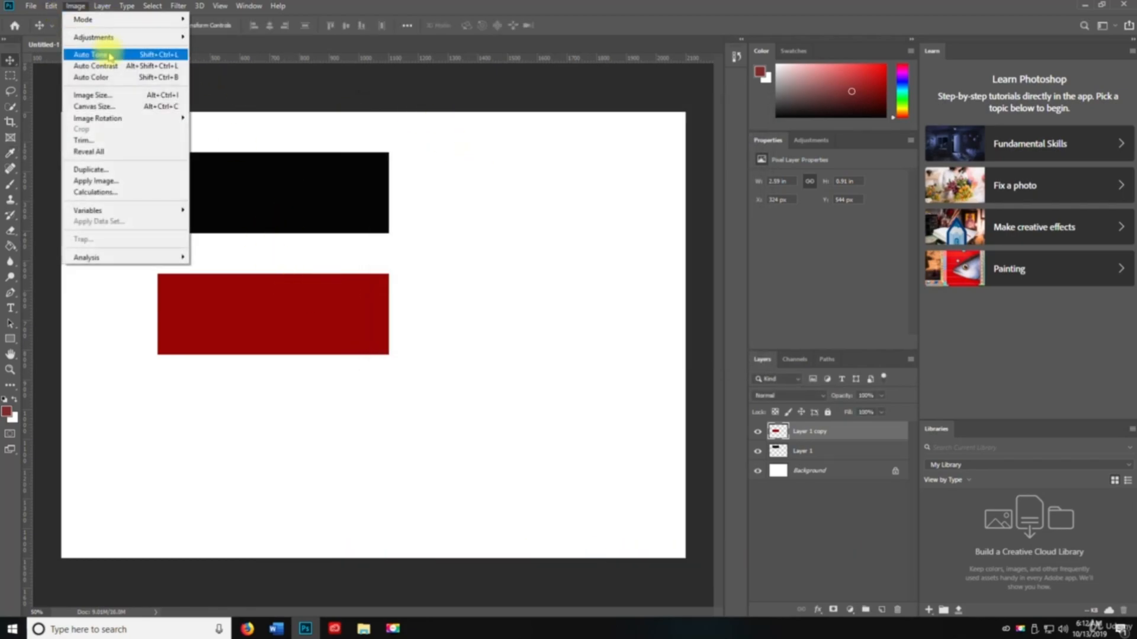
click(94, 54)
click(80, 7)
click(96, 66)
click(78, 7)
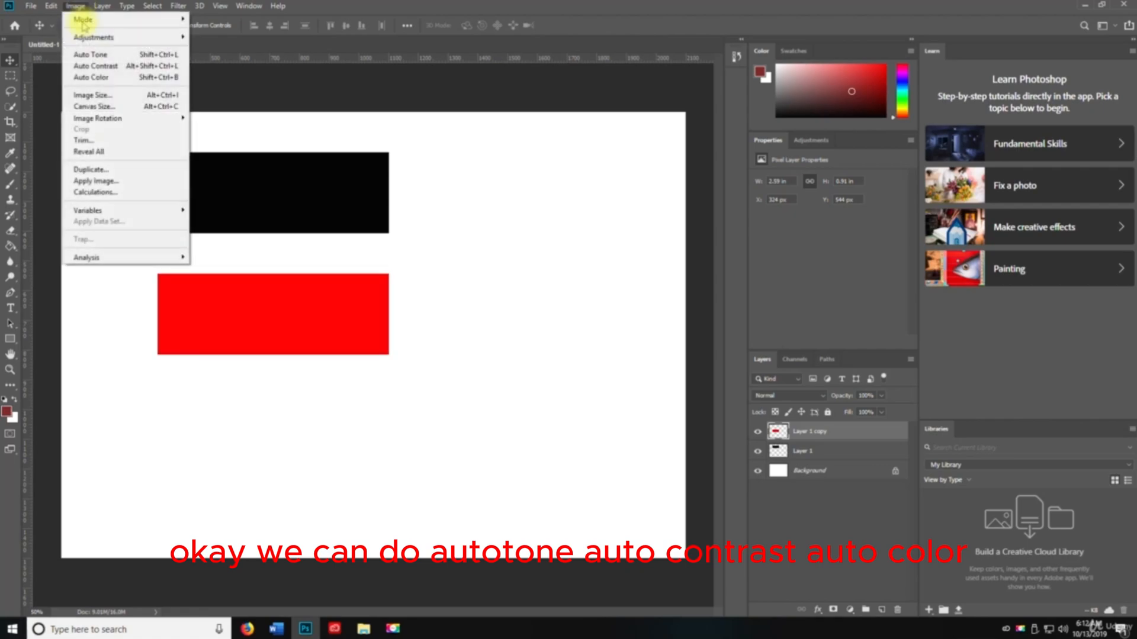
click(91, 77)
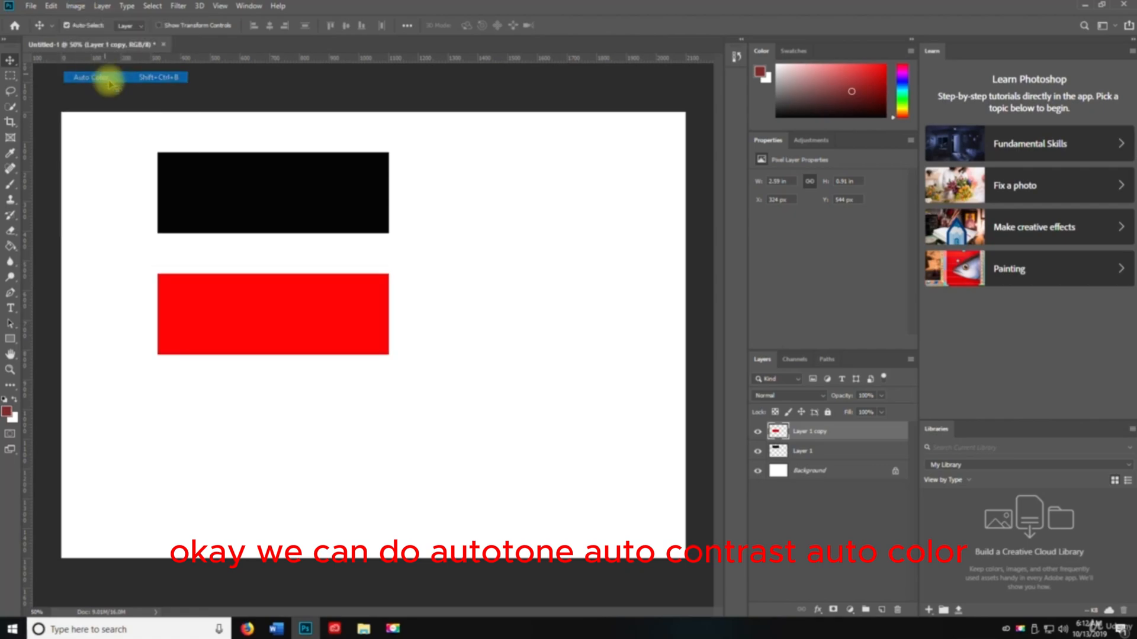
Resize the image to 10 by 10 inches with the width and height unlinked
click(80, 7)
click(112, 96)
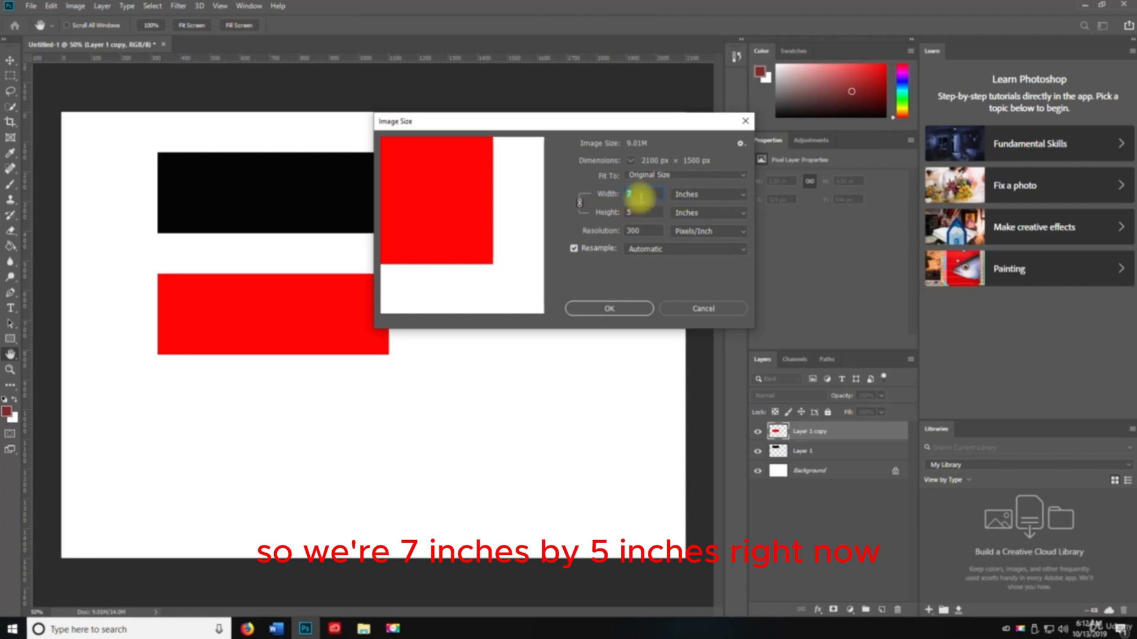
text(10)
key(Tab)
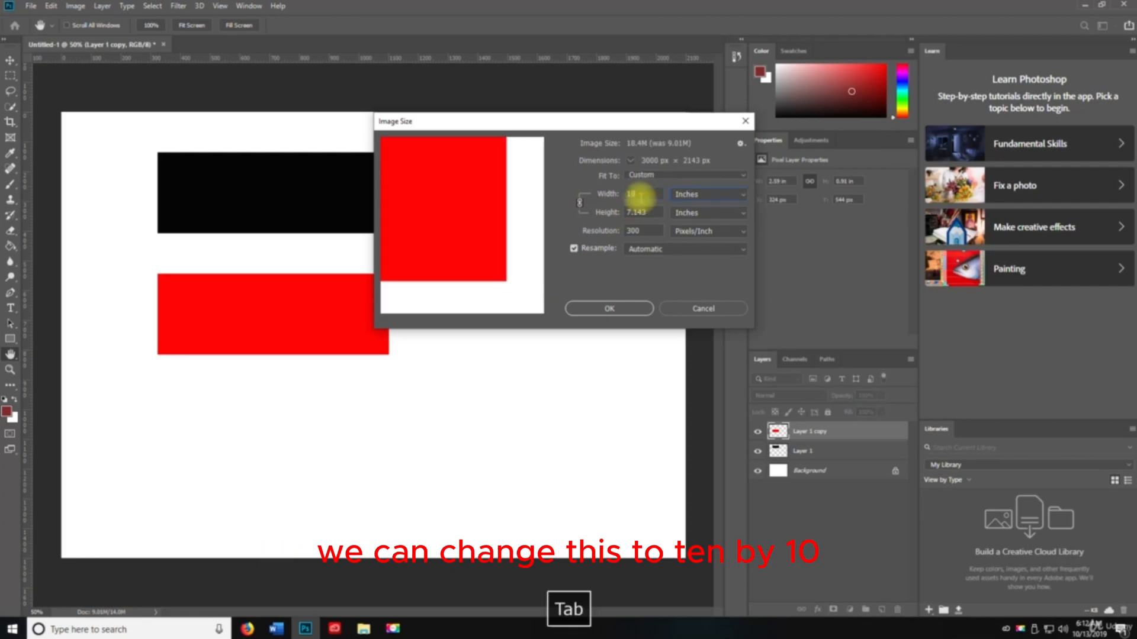
text(10)
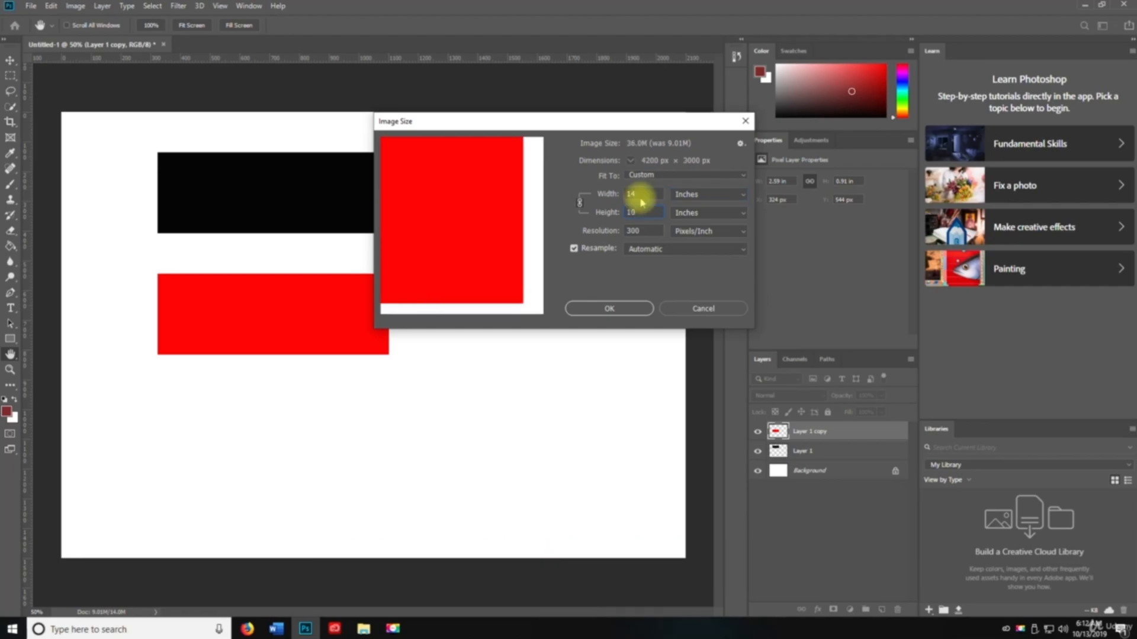
click(580, 202)
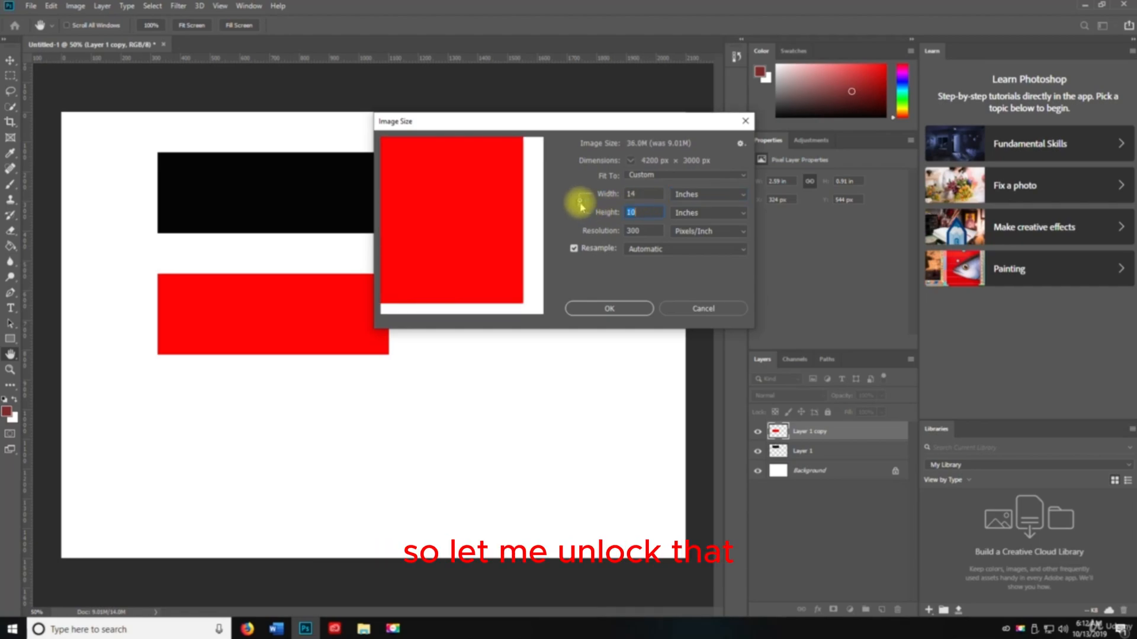
text(10)
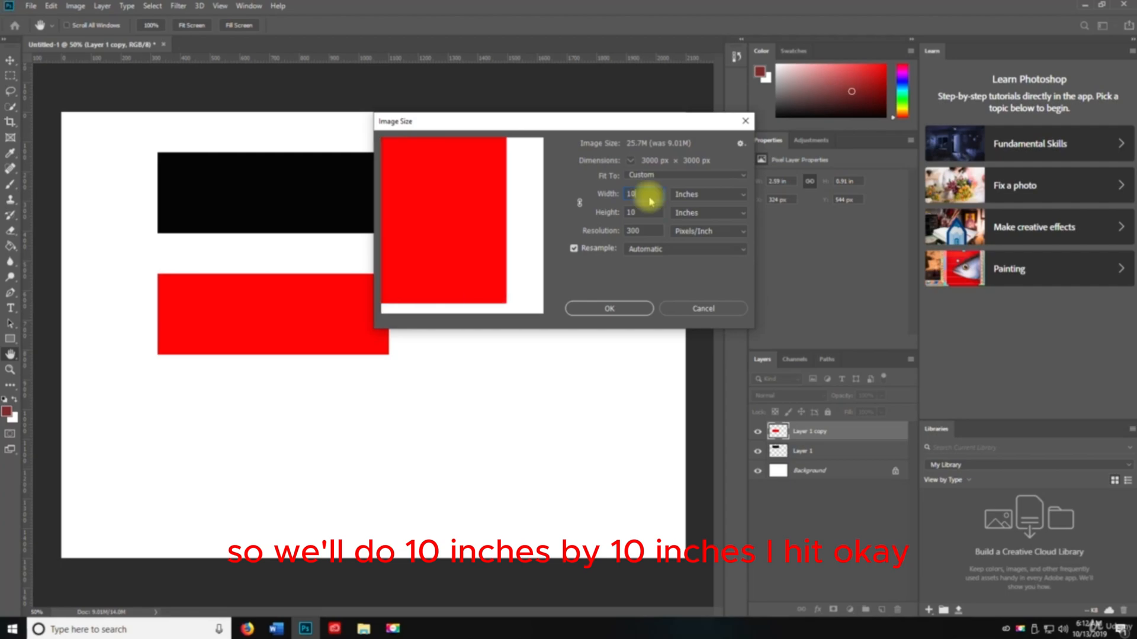
key(Tab)
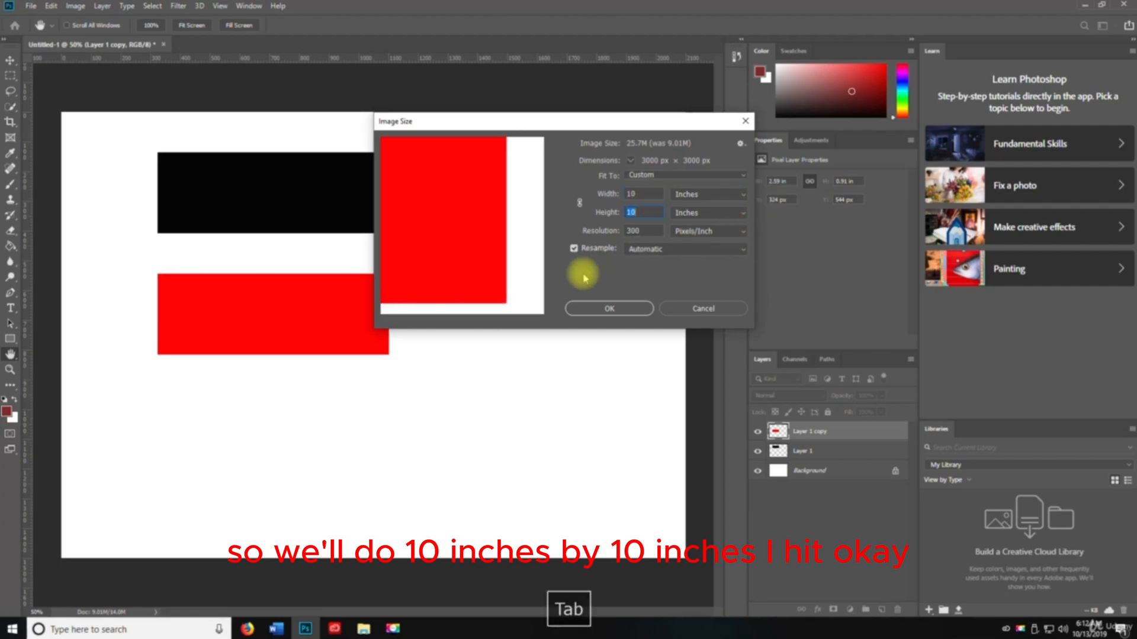
click(586, 308)
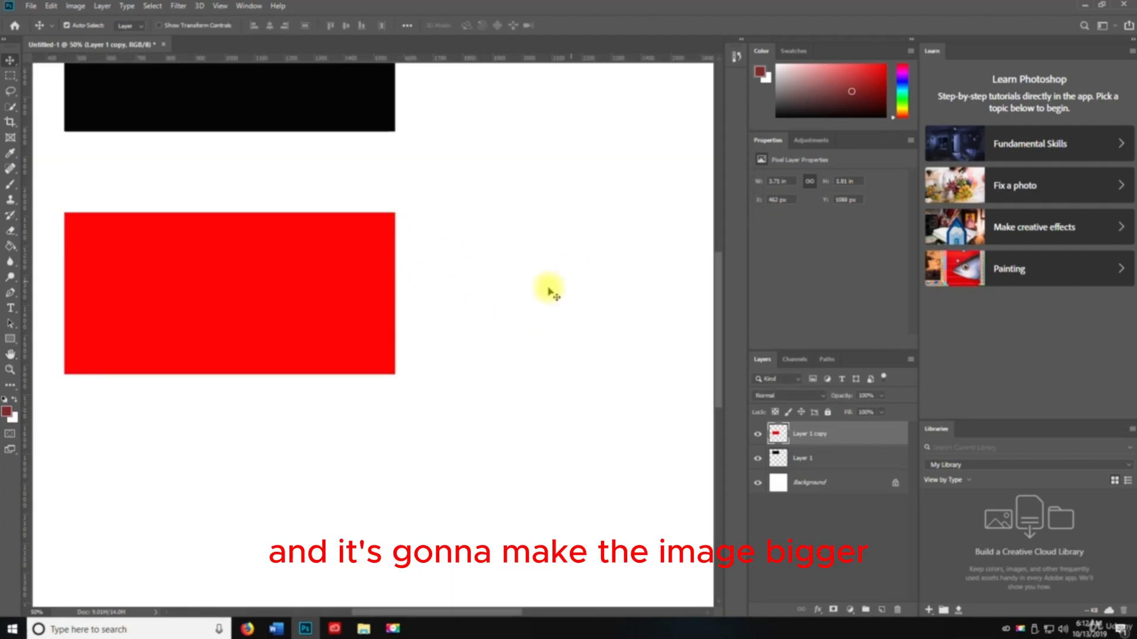
Undo the image resize and return to the Move tool
key(z)
alt+click(530, 285)
alt+click(482, 325)
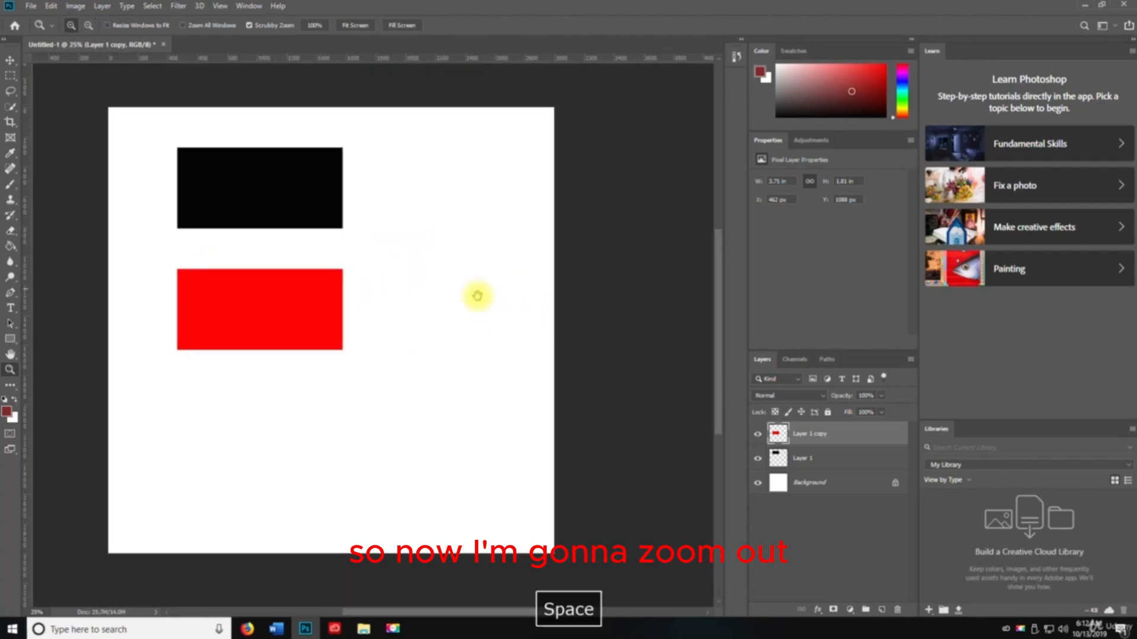
key(space)
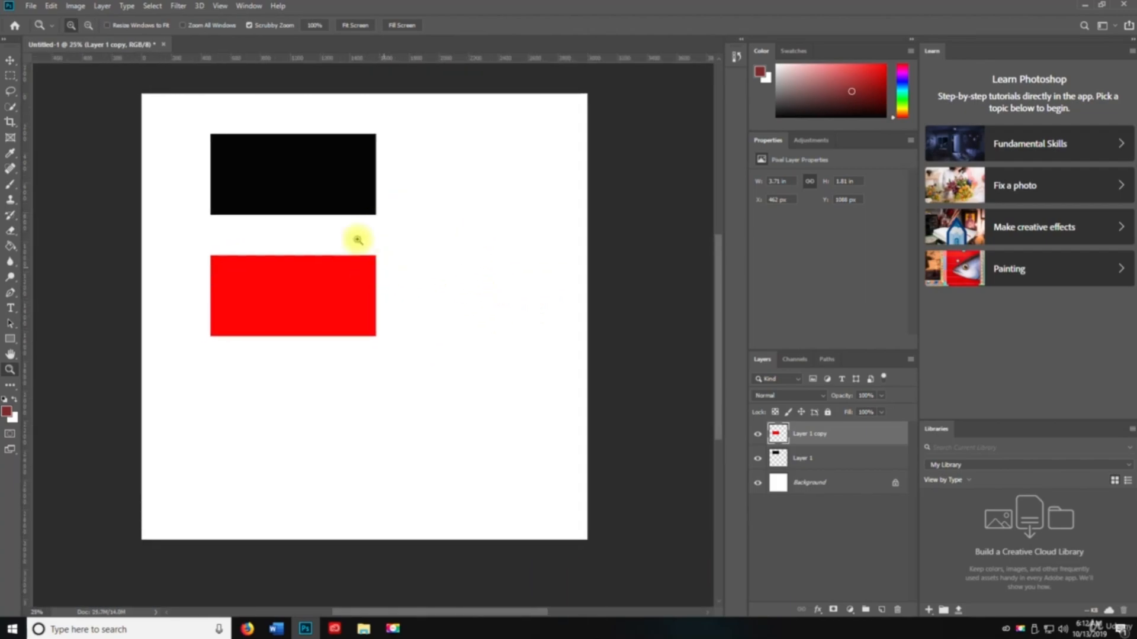
key(ctrl+z)
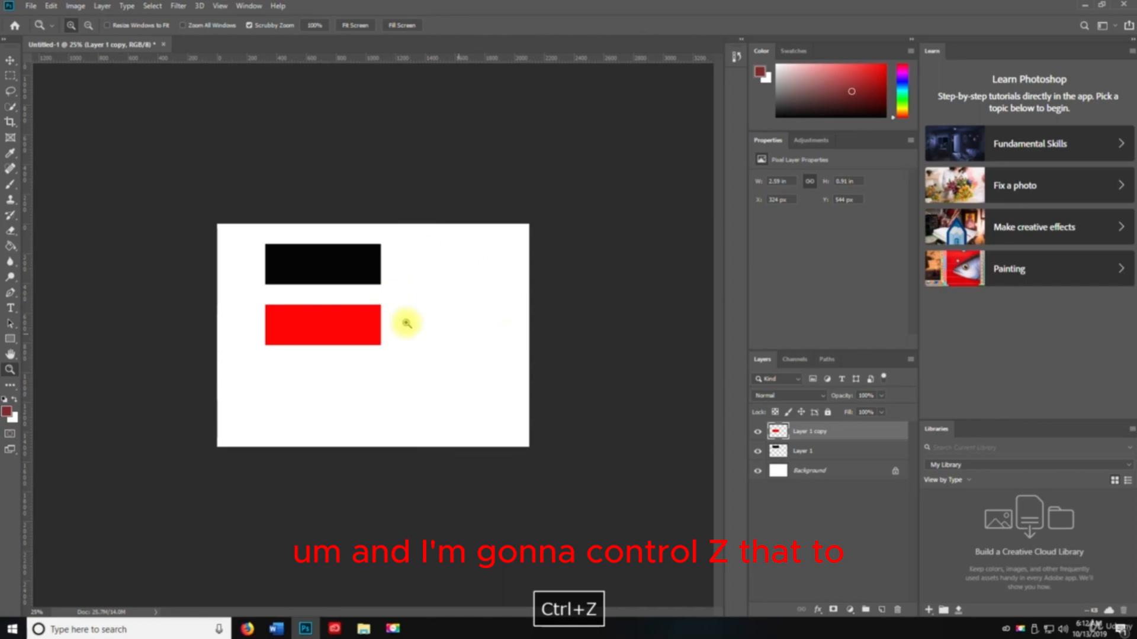
key(v)
Switch the canvas size units to inches and accept a canvas of 7 by 5 inches
click(76, 6)
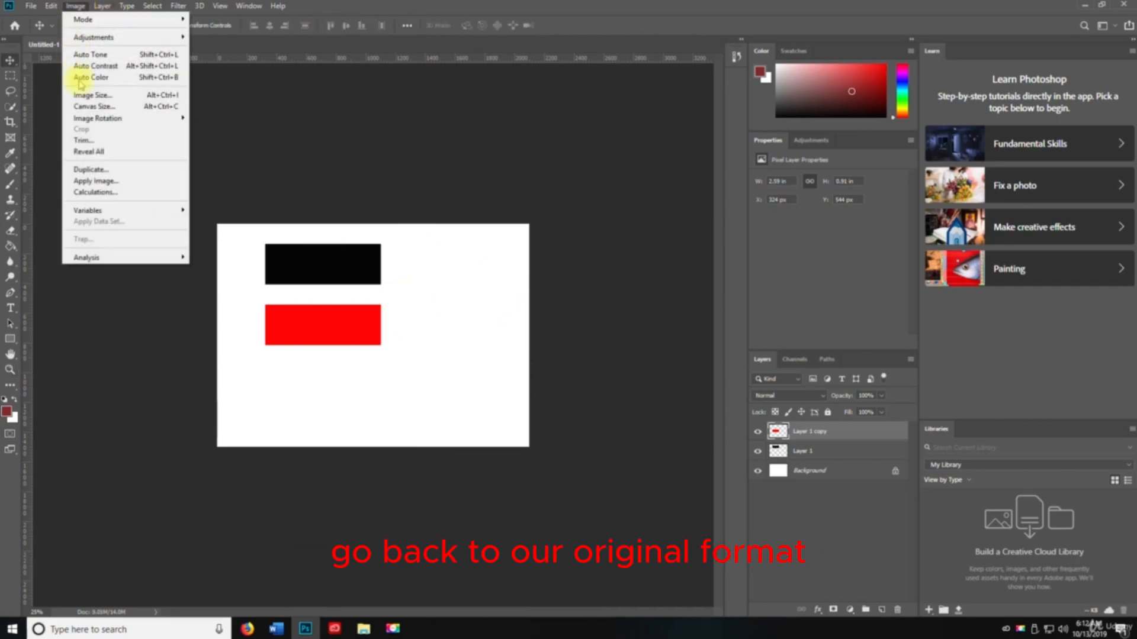
click(80, 106)
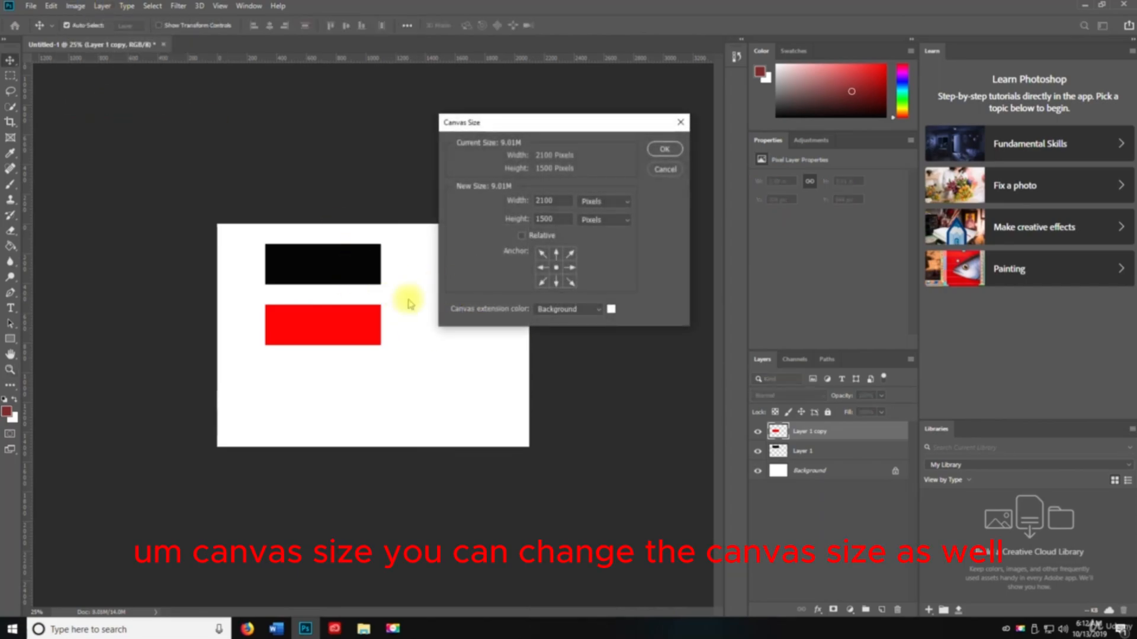
click(598, 202)
click(592, 233)
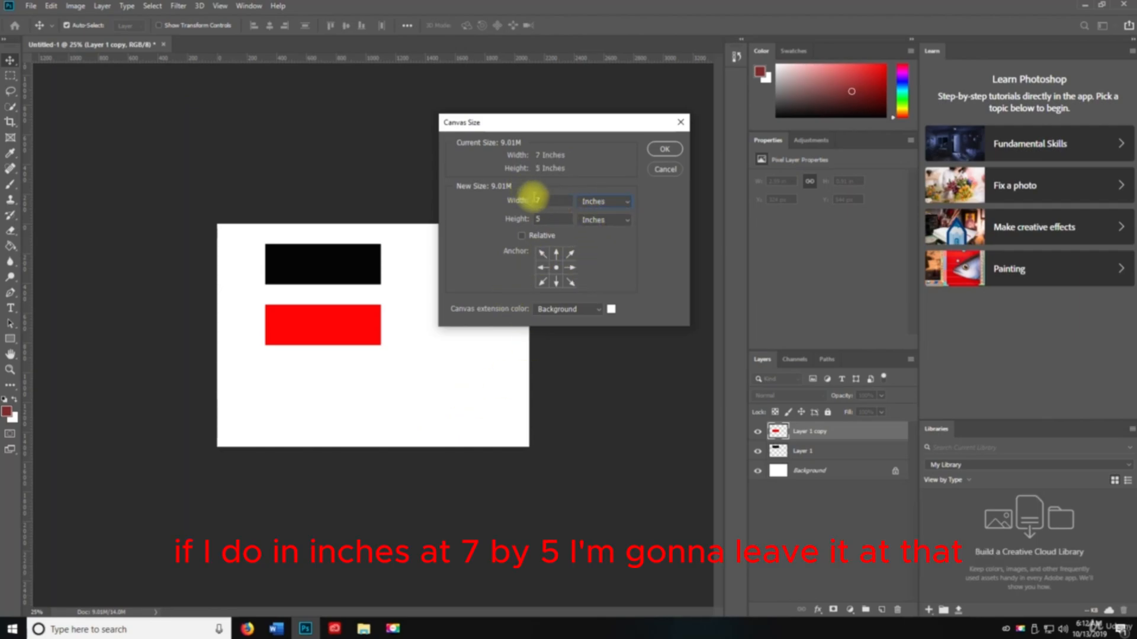
click(665, 149)
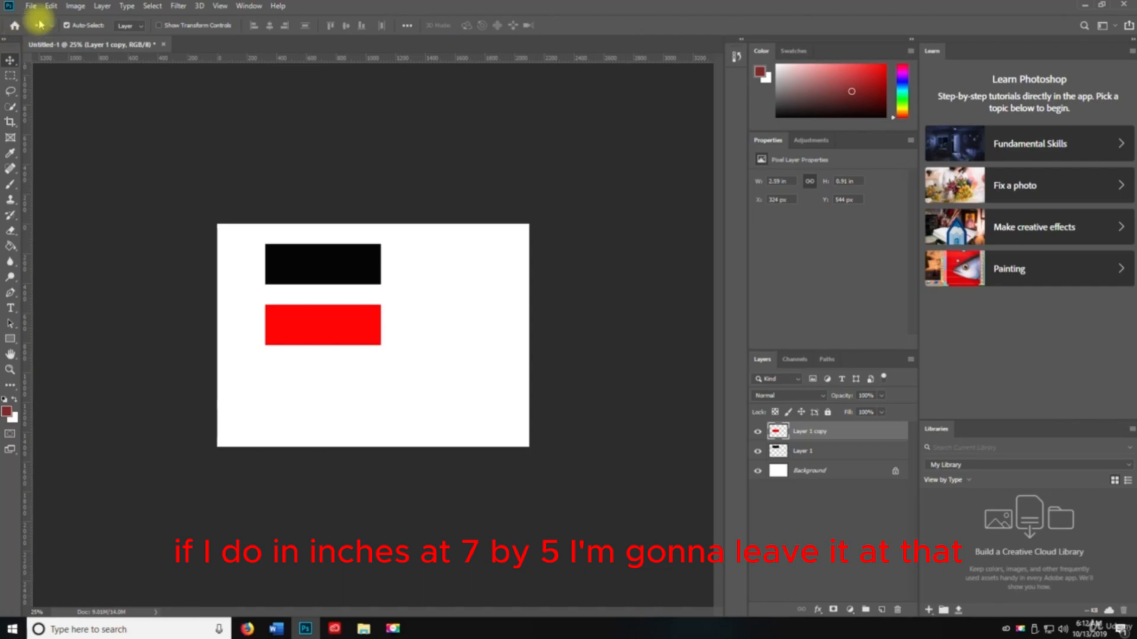
Examine the Image Rotation options and check the availability of the Crop command with the Crop tool active
click(75, 6)
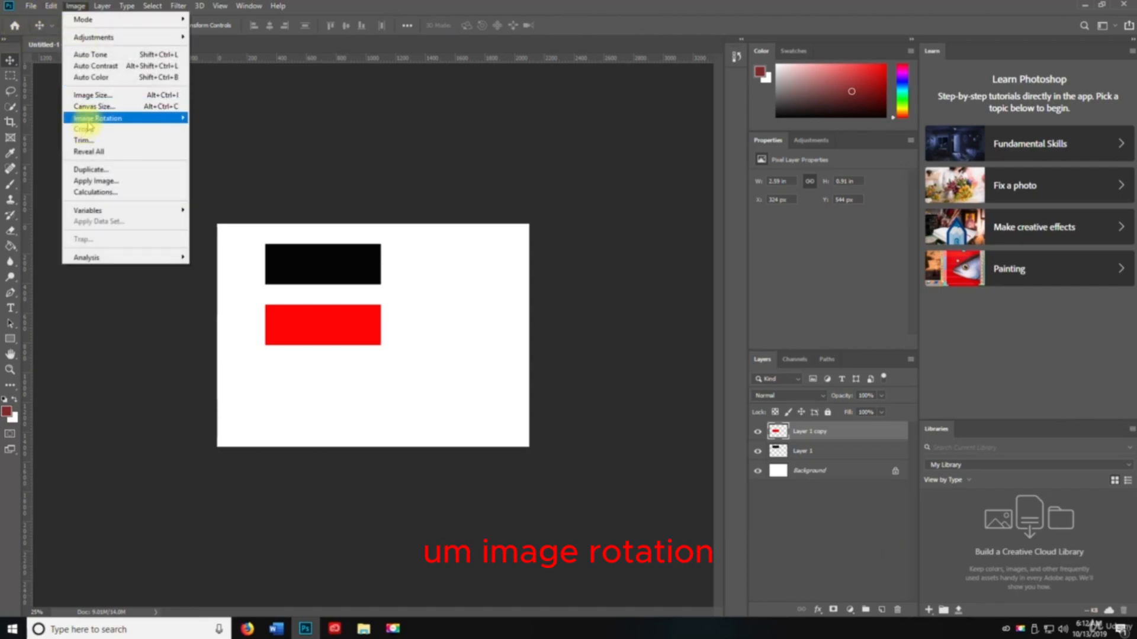
mouse_move(118, 118)
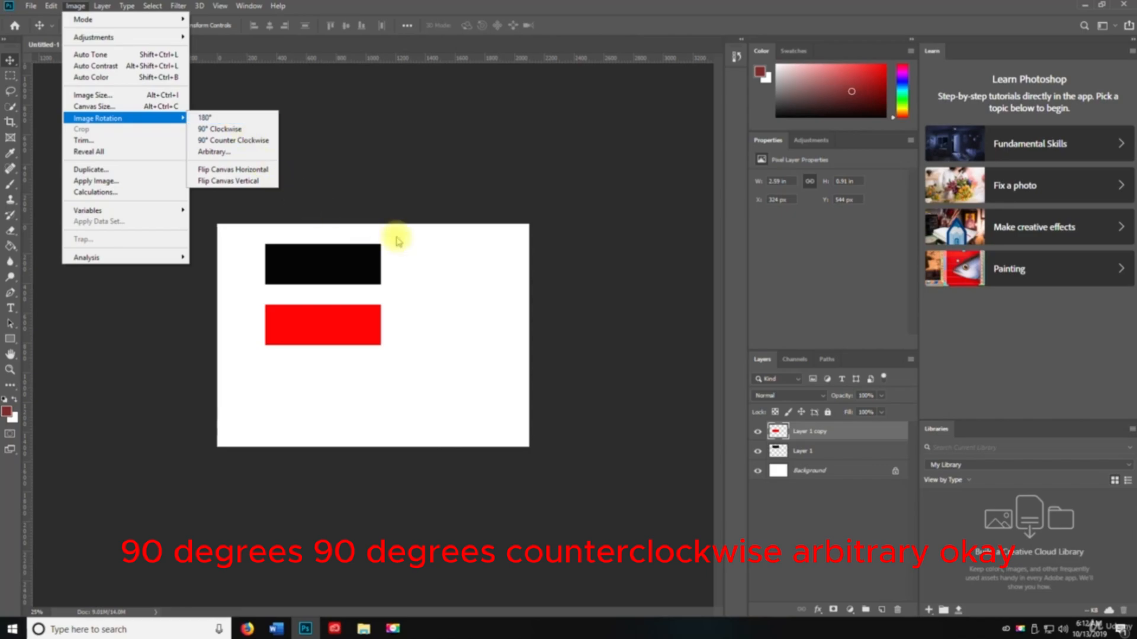
click(393, 274)
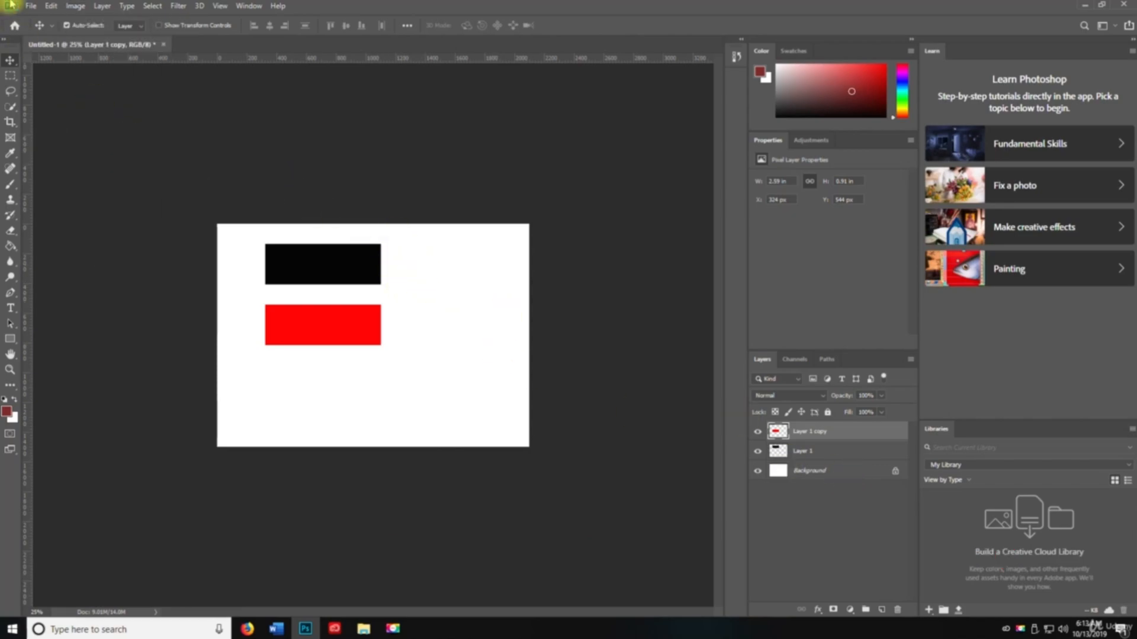
click(75, 6)
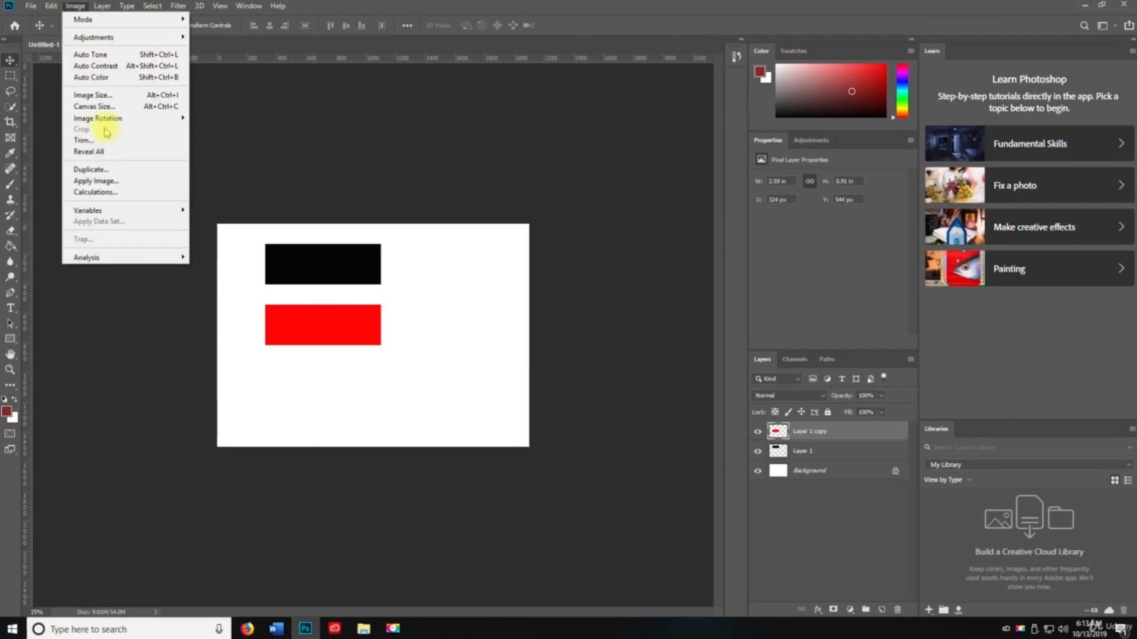
click(429, 373)
click(10, 121)
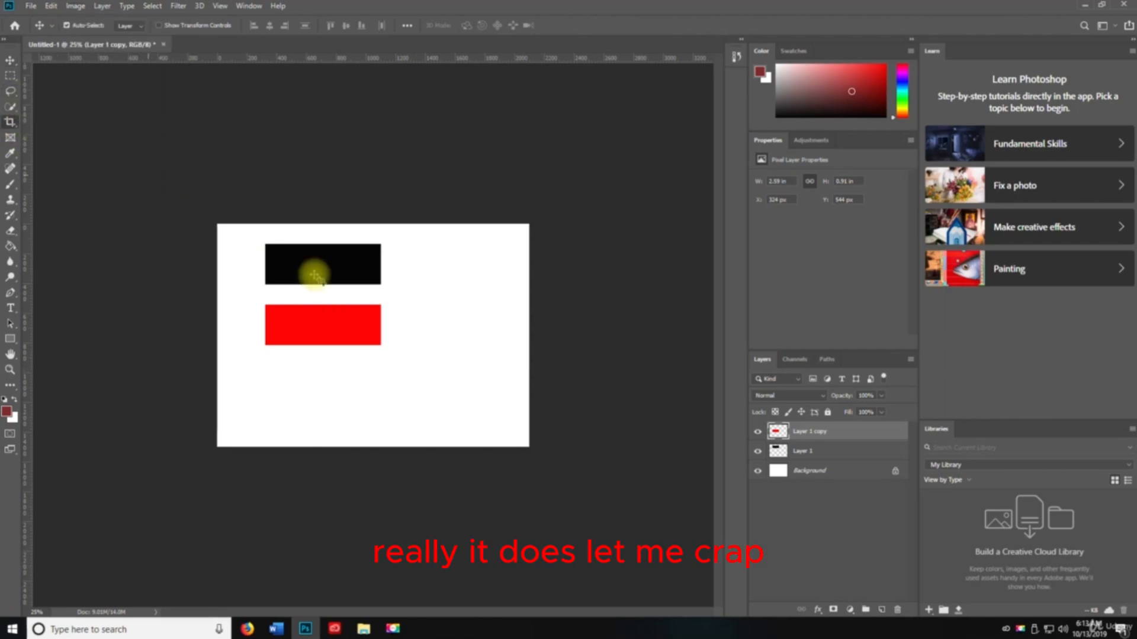
click(80, 7)
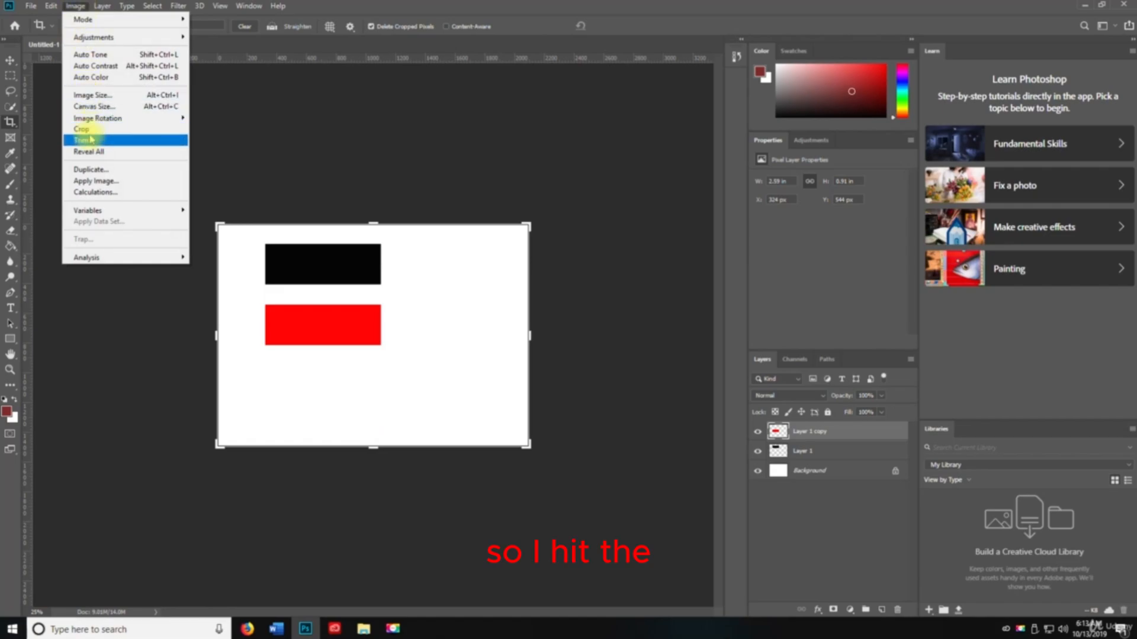
click(75, 8)
key(v)
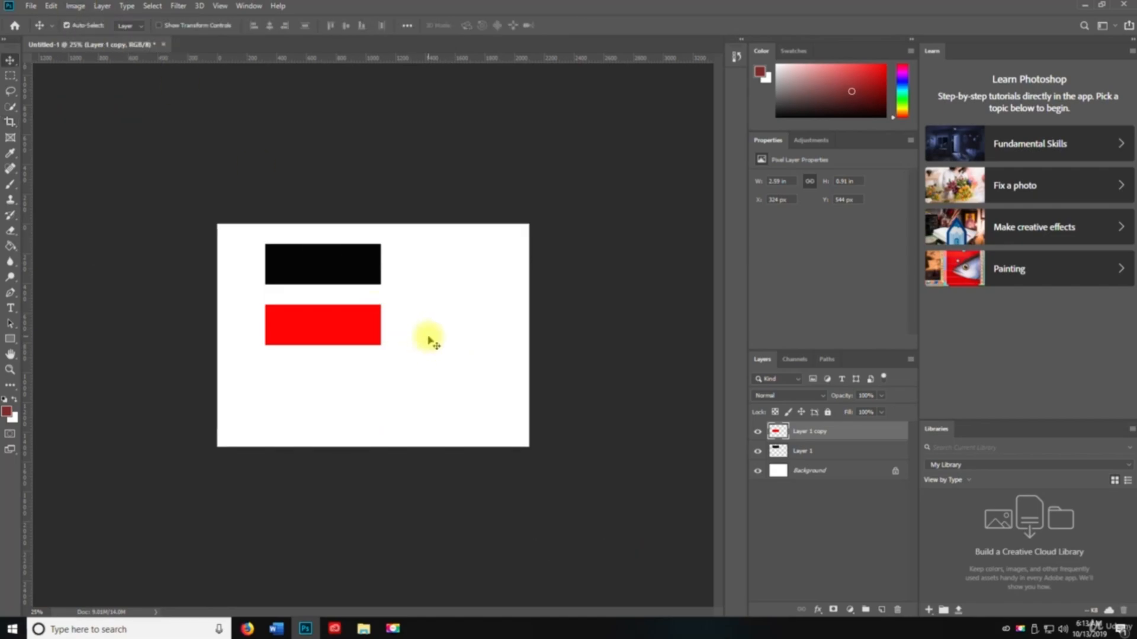
Crop the canvas more closely around the two rectangles from its lower-right corner and undo the crop
key(c)
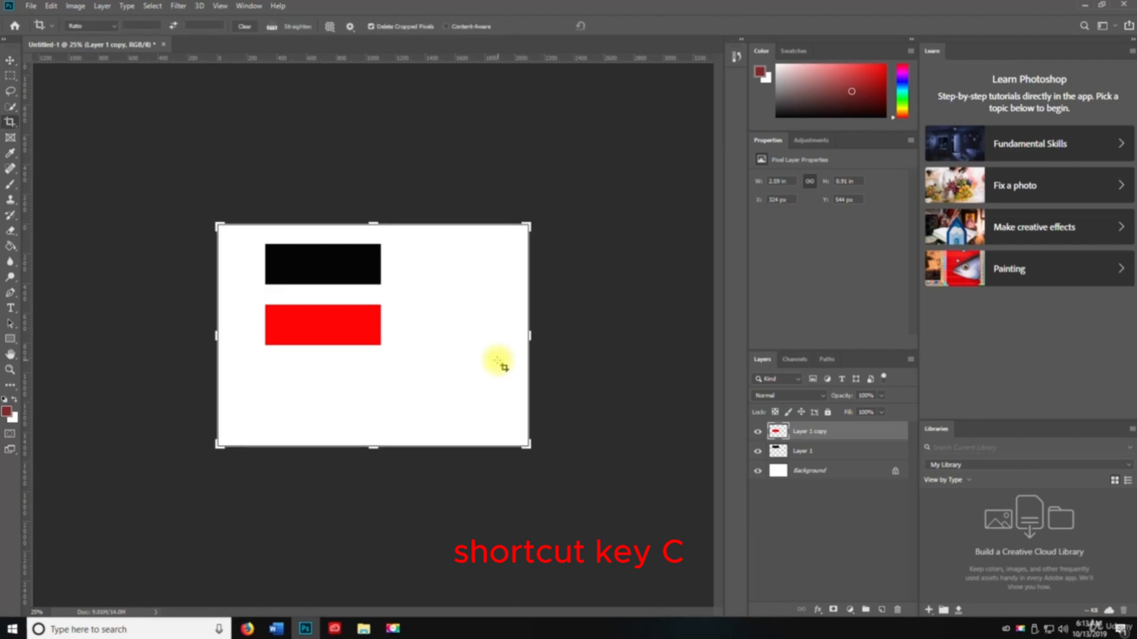
drag(525, 444, 464, 401)
key(Return)
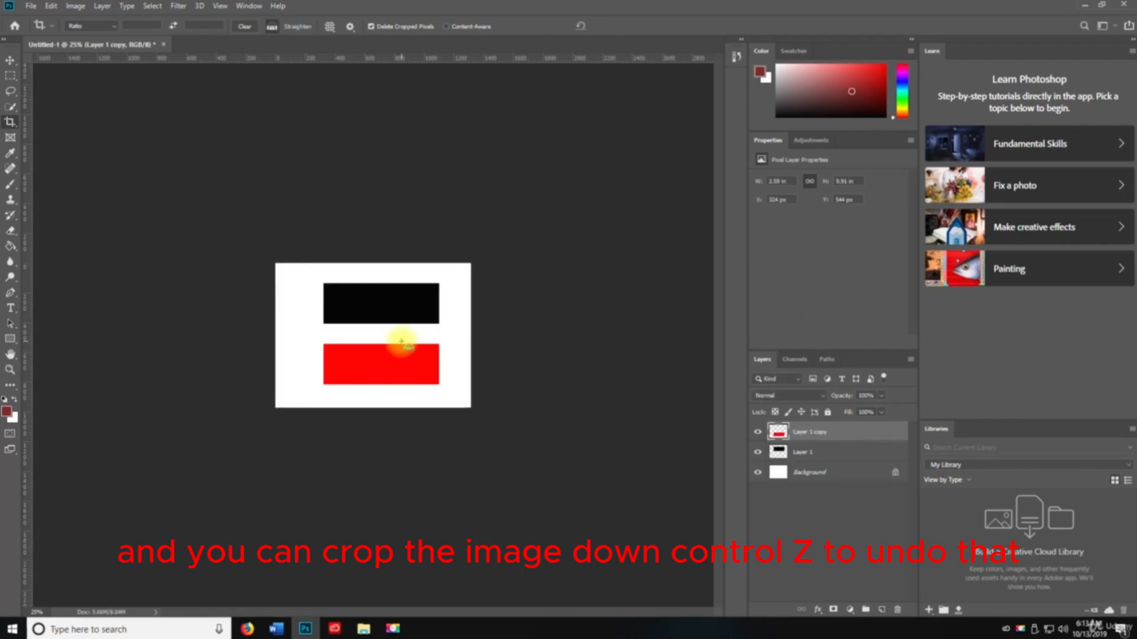
key(ctrl+z)
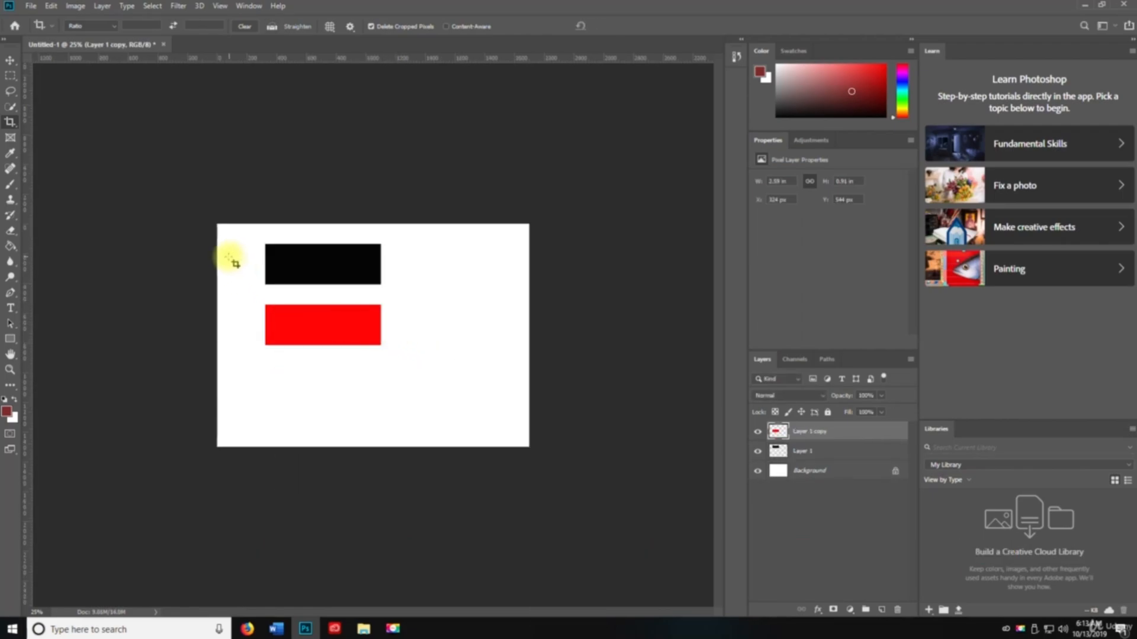
key(v)
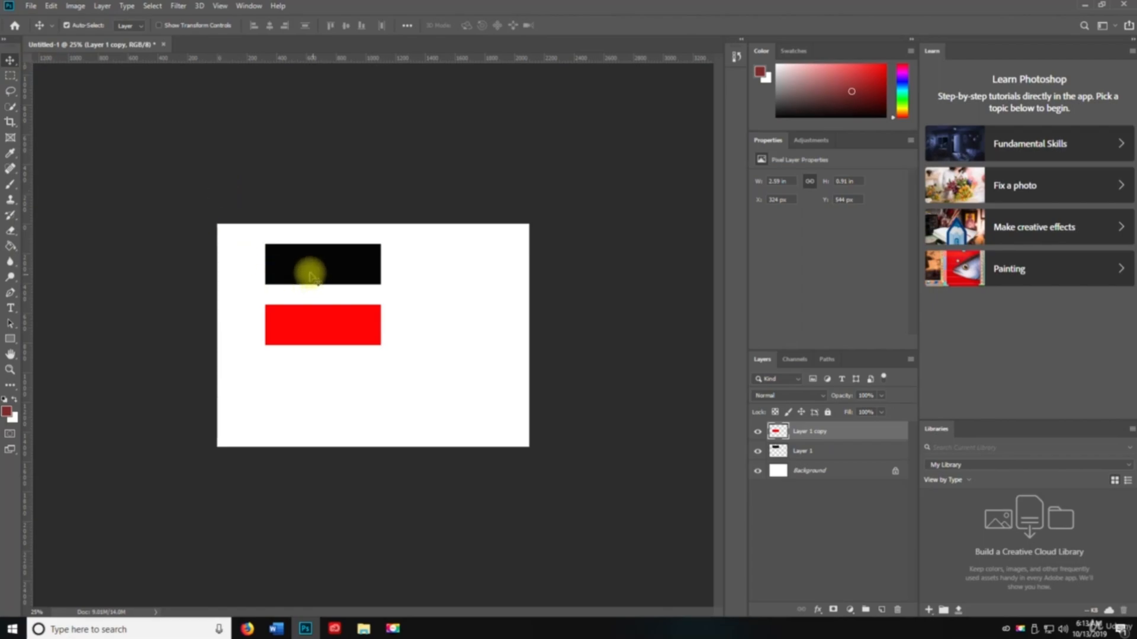
Trim the canvas on all four sides based on the top left pixel color
click(76, 6)
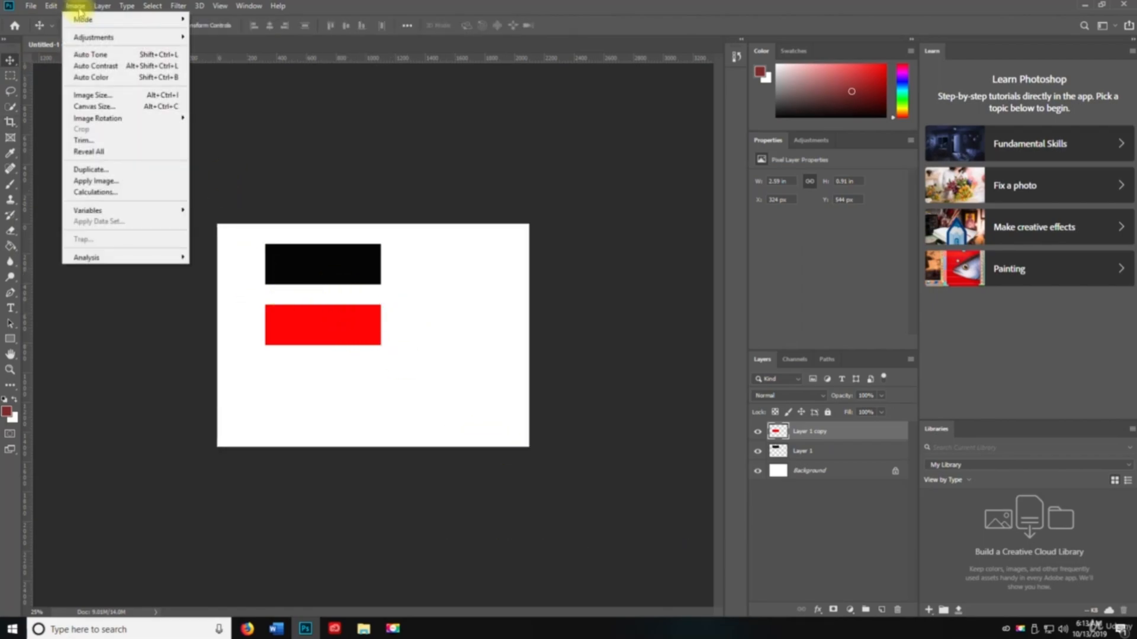
click(83, 140)
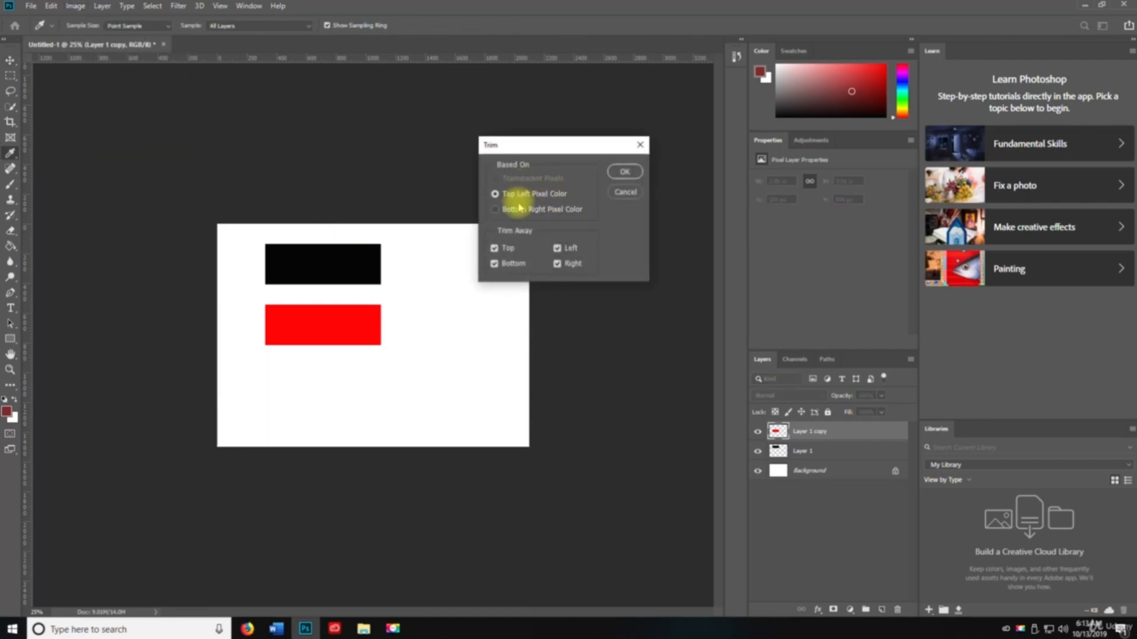
click(624, 171)
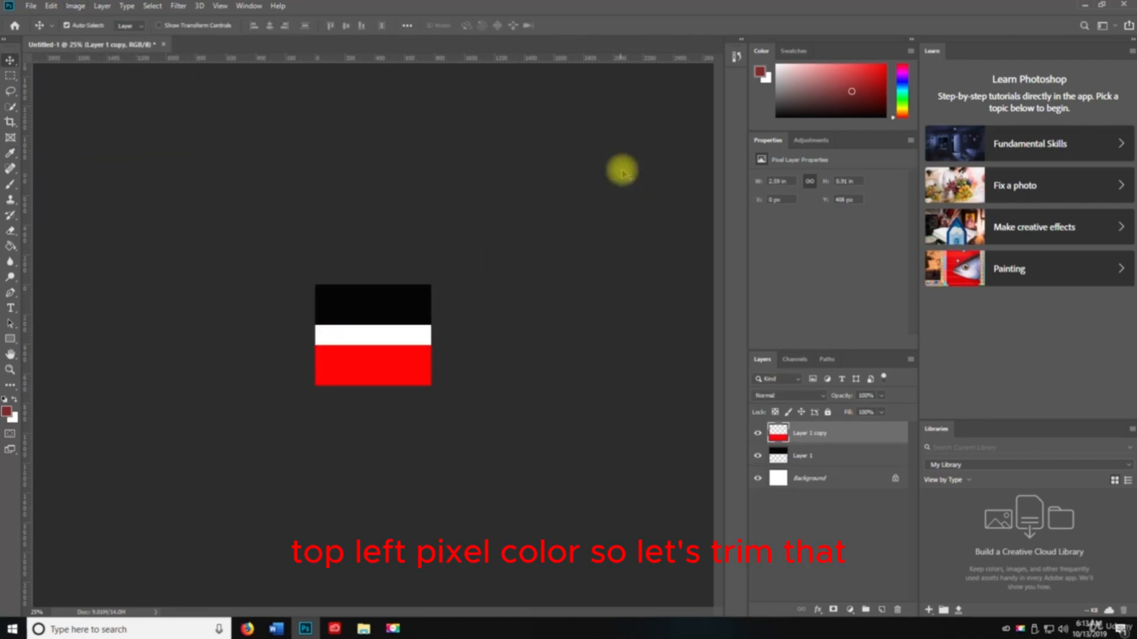
key(v)
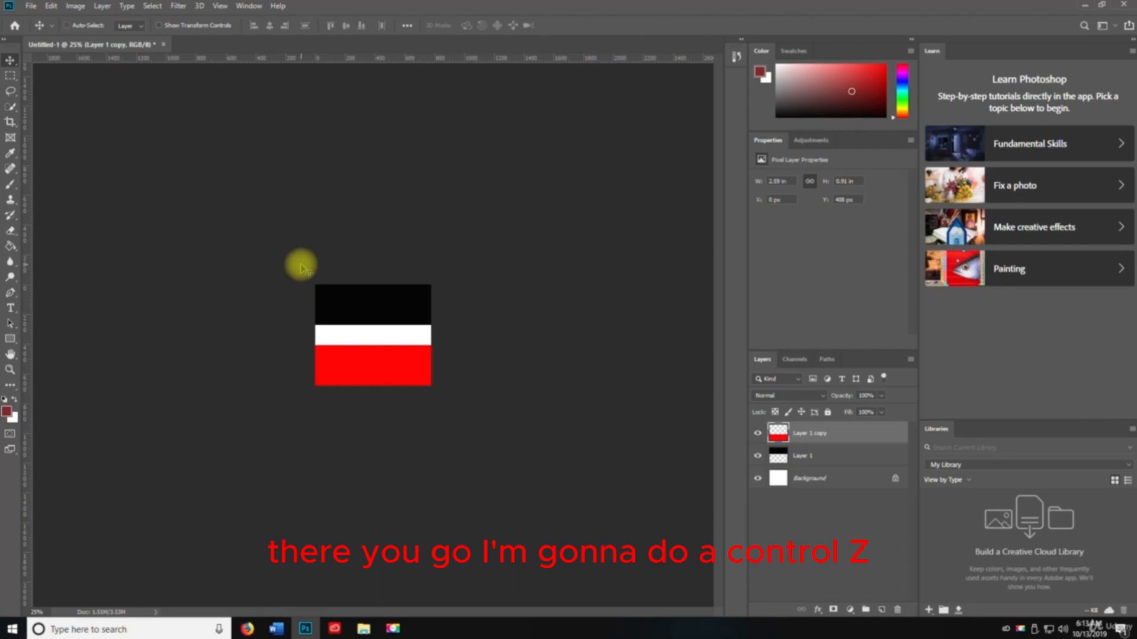
Undo the last trim and apply Reveal All to the canvas
key(ctrl+z)
click(75, 6)
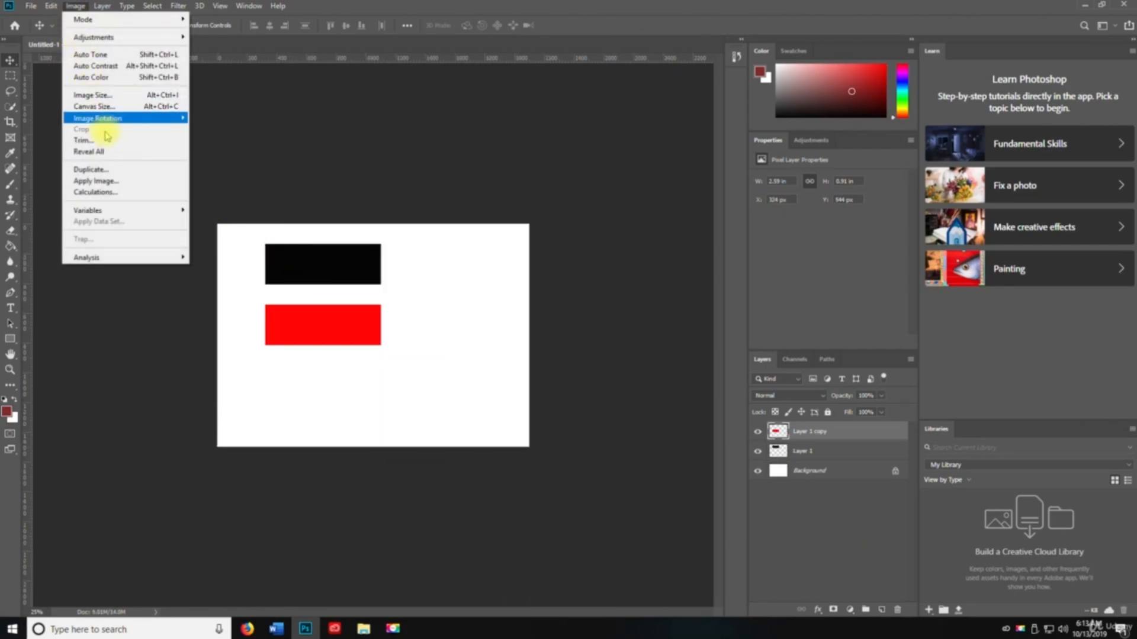
click(90, 151)
Duplicate the whole document as Untitled-1 copy and switch between the original and the duplicate
click(75, 6)
click(89, 165)
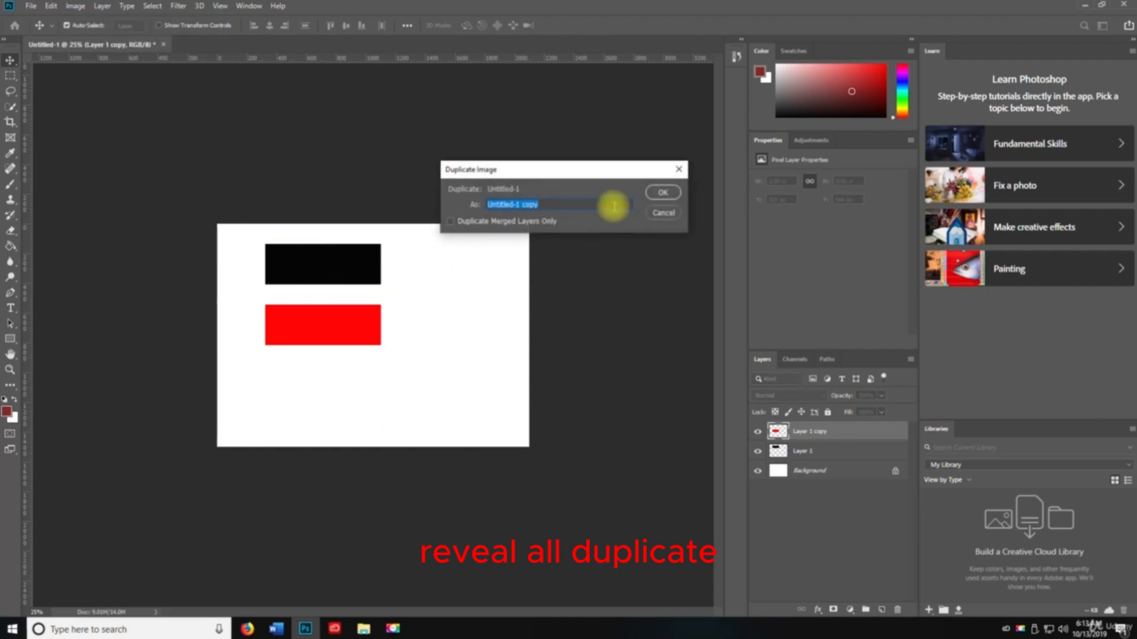
click(663, 192)
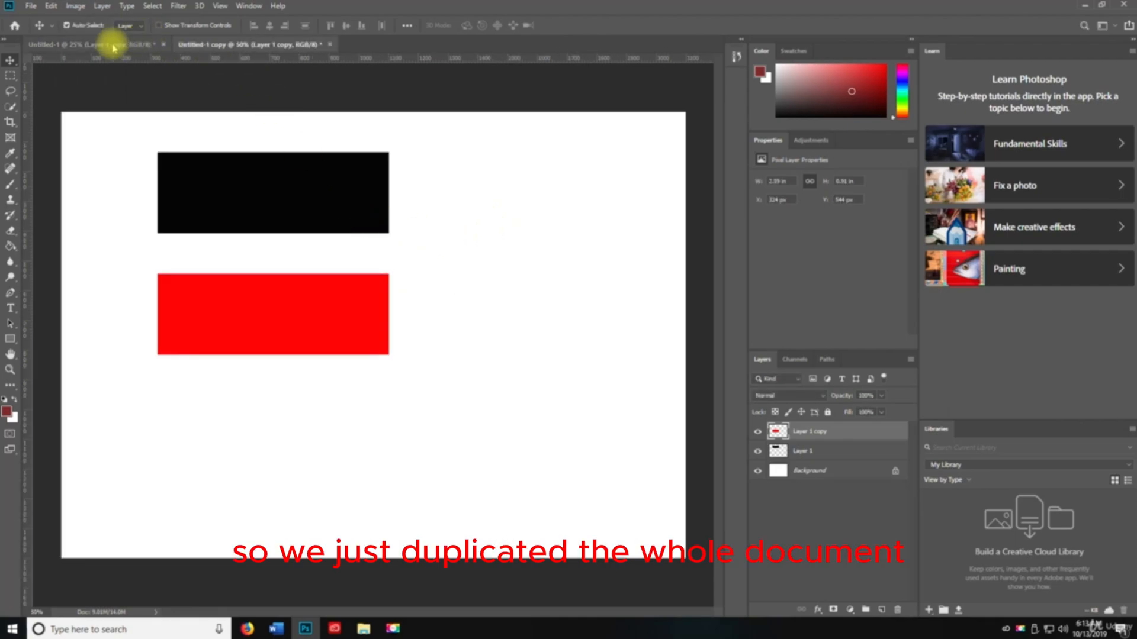
click(123, 46)
click(287, 46)
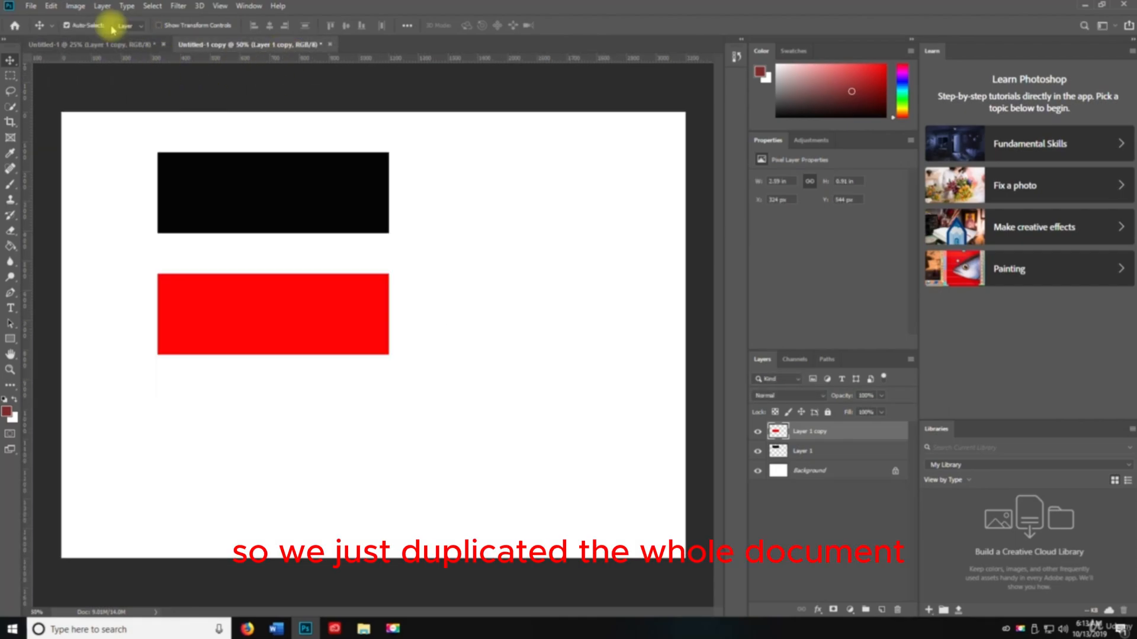
Apply the merged RGB image of Untitled-1 copy to its active layer with Multiply blending at 100% opacity
click(79, 7)
click(95, 180)
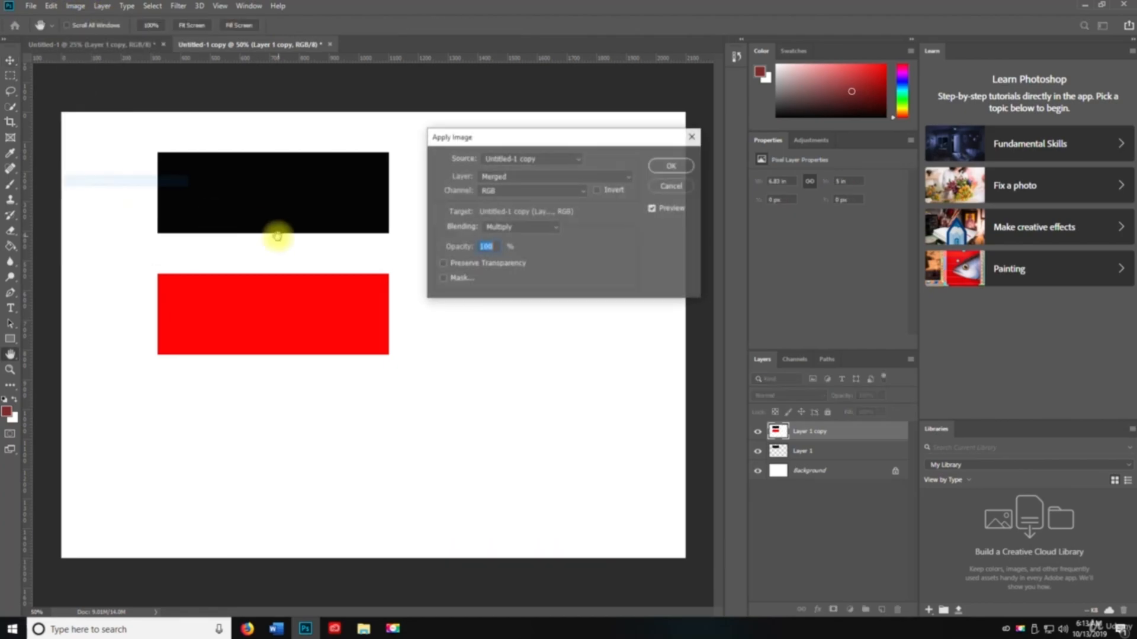
click(670, 167)
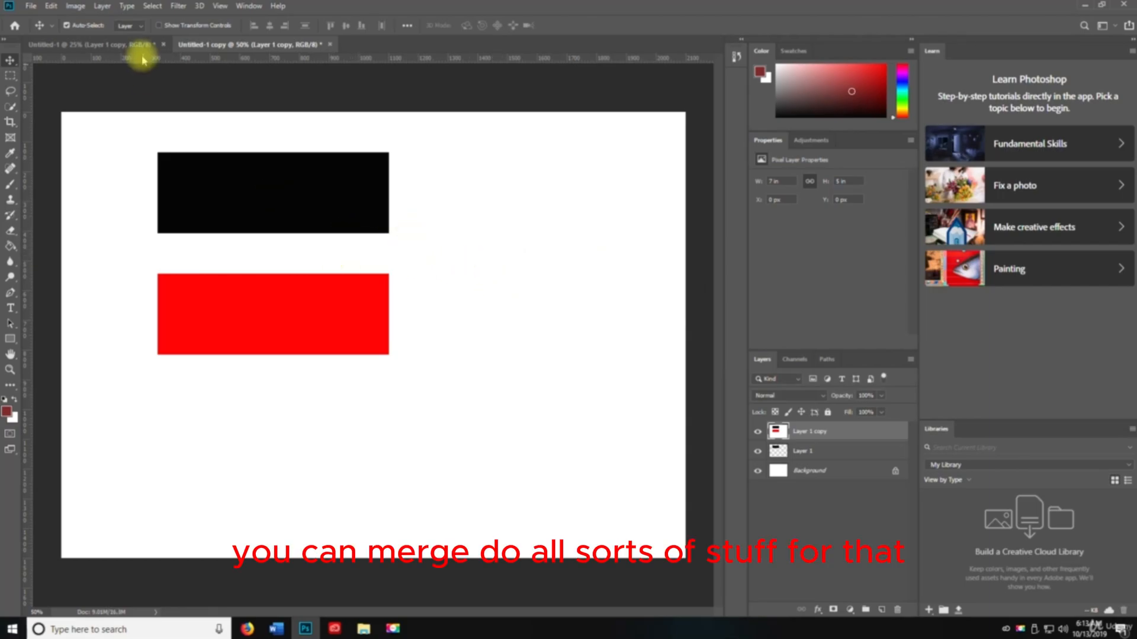
Calculate a new channel from the Red channels with Multiply blending at 100% opacity, and close the duplicate document without saving
click(66, 7)
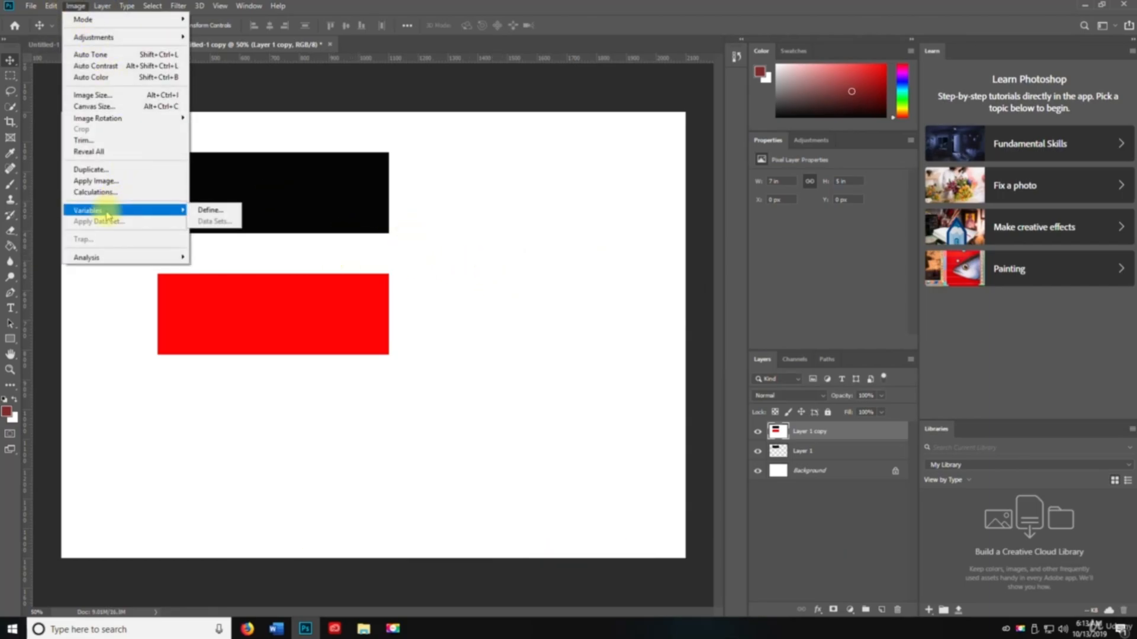
click(95, 193)
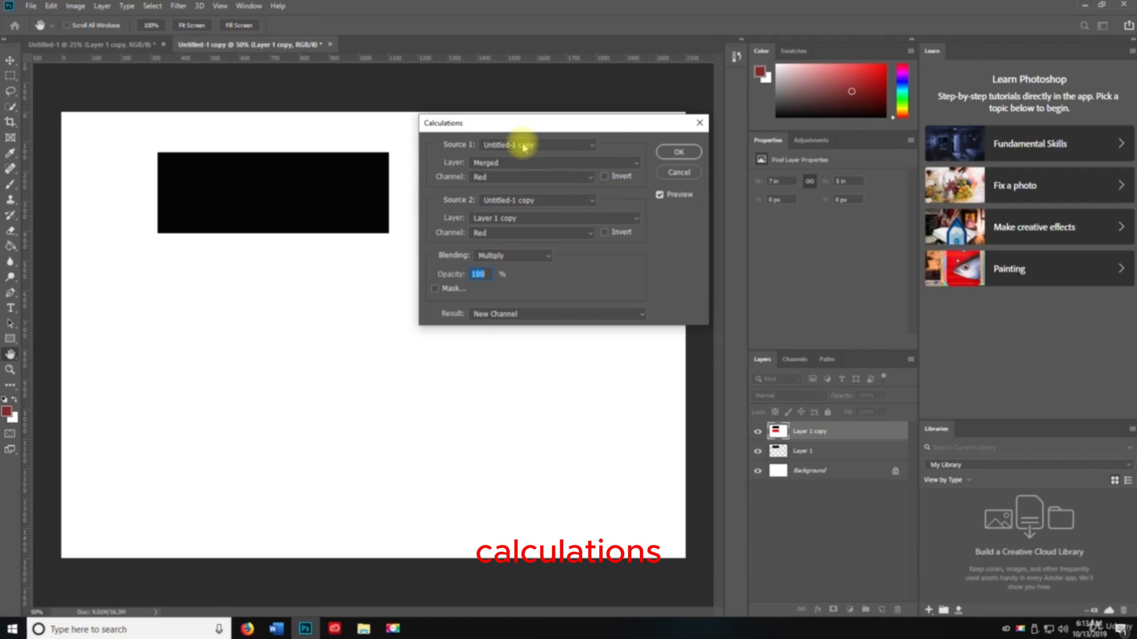
click(679, 153)
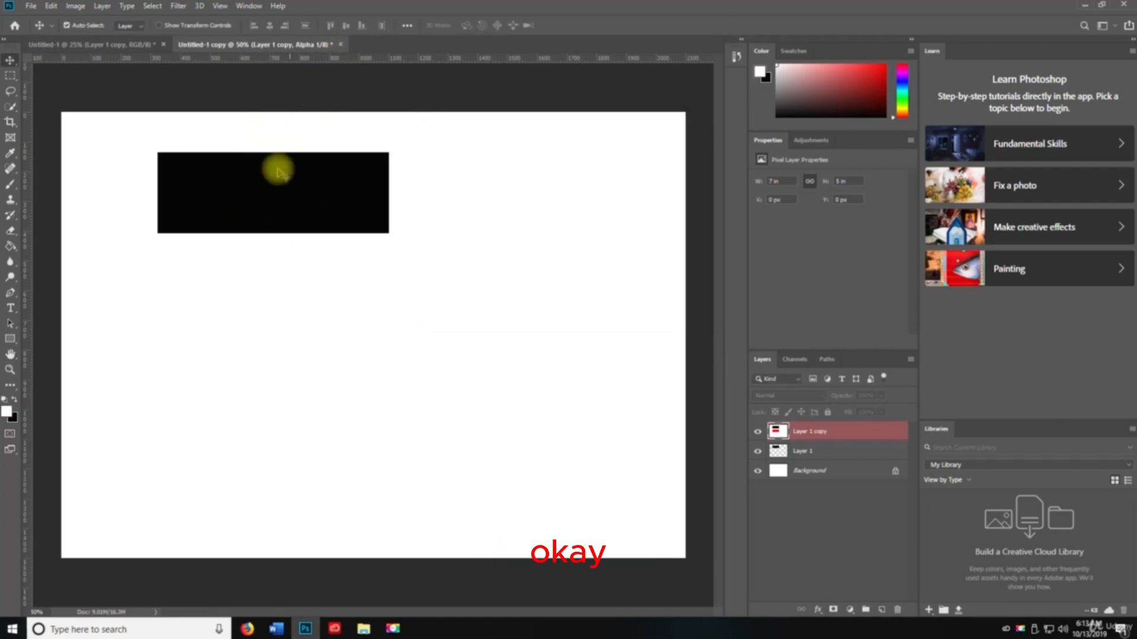
click(340, 44)
click(565, 233)
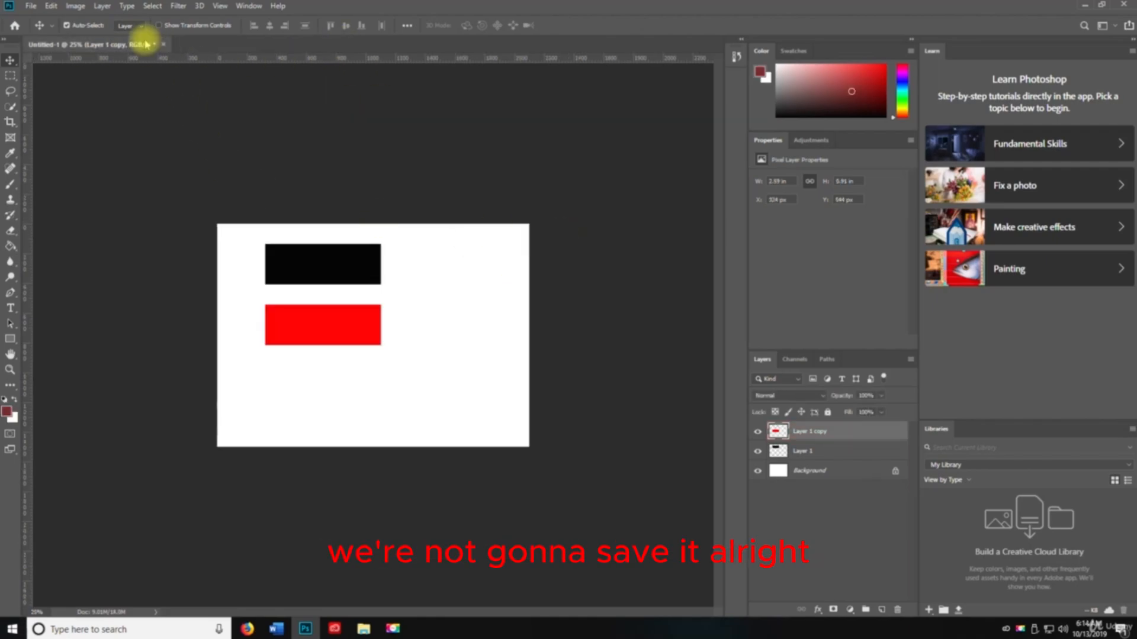
Examine the Variables and Analysis options and activate the Ruler Tool
click(76, 6)
mouse_move(148, 211)
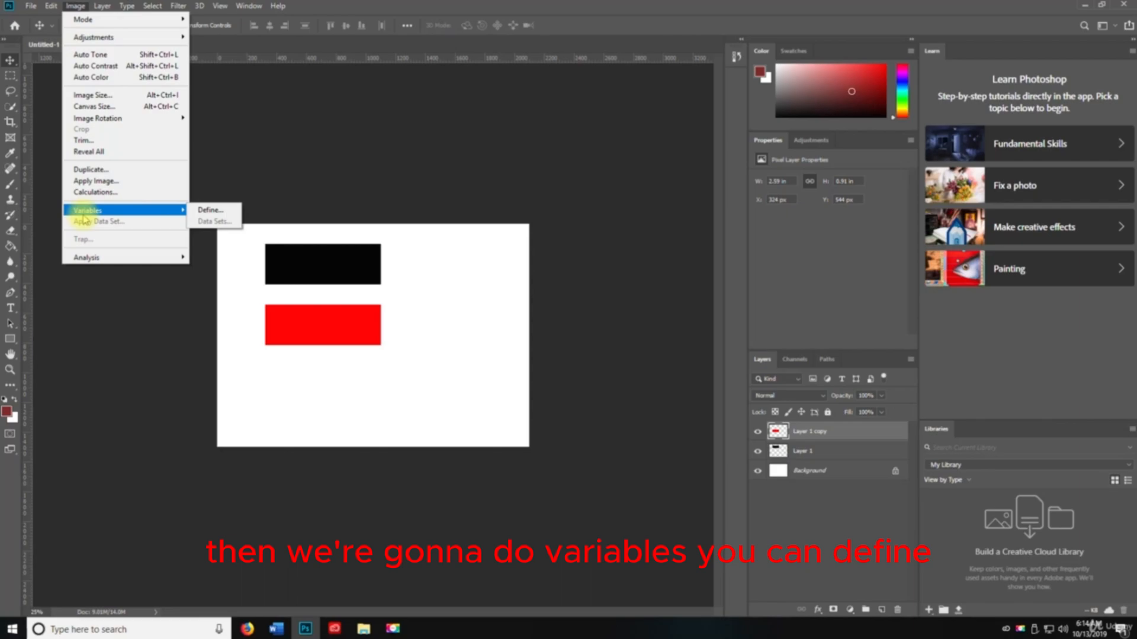
mouse_move(115, 264)
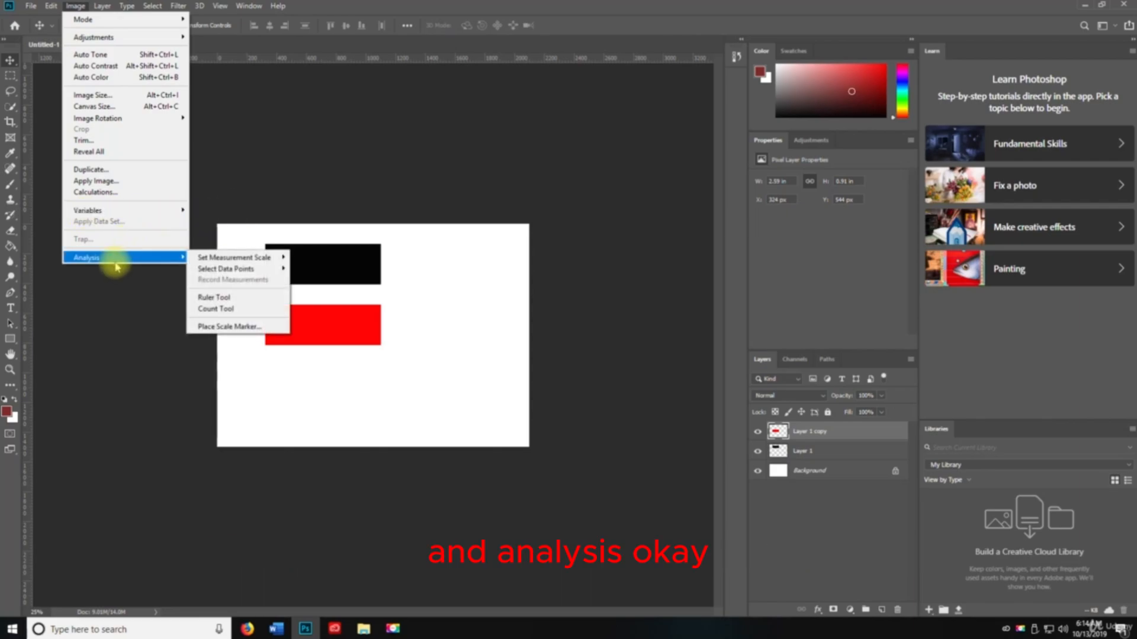
click(221, 298)
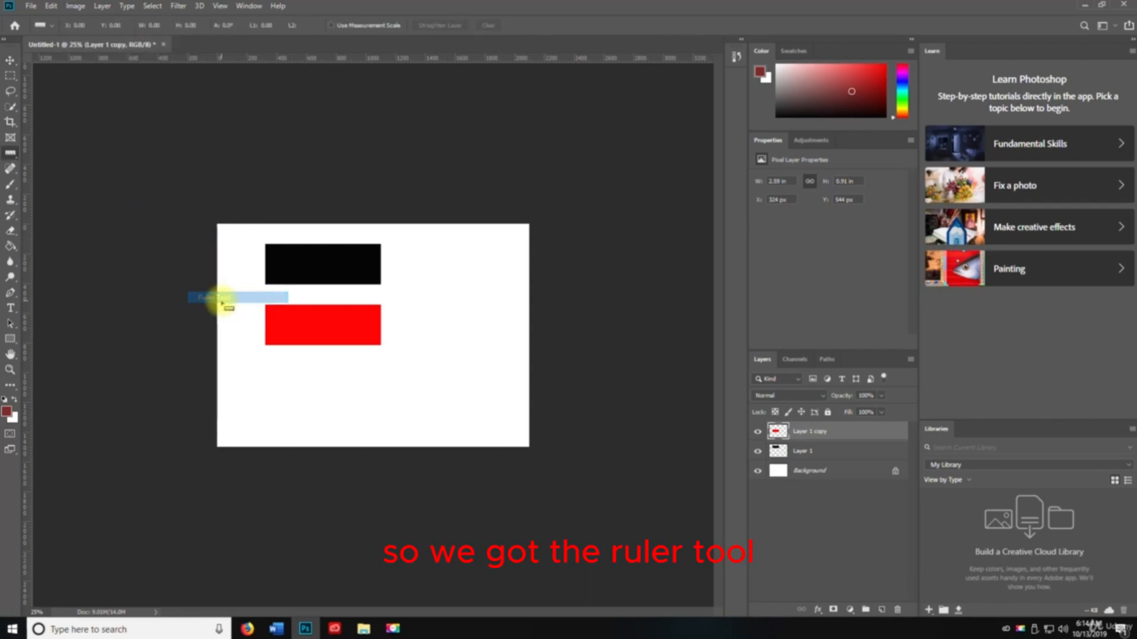
Hide the document rulers, select the Ruler Tool again and show the rulers once more
key(ctrl+r)
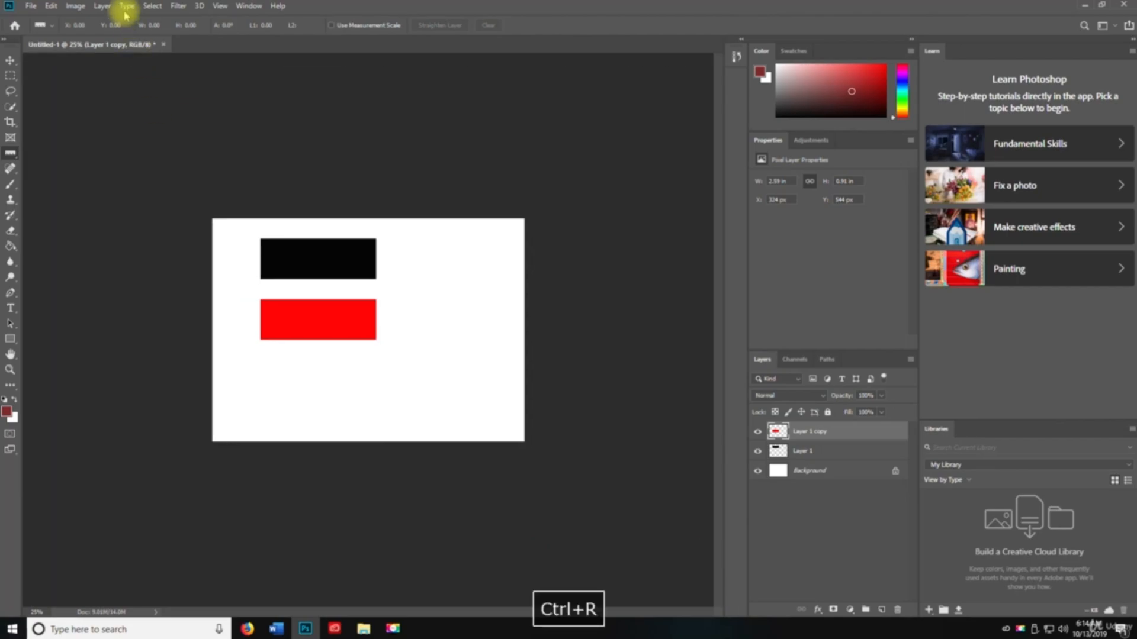
click(76, 6)
mouse_move(116, 259)
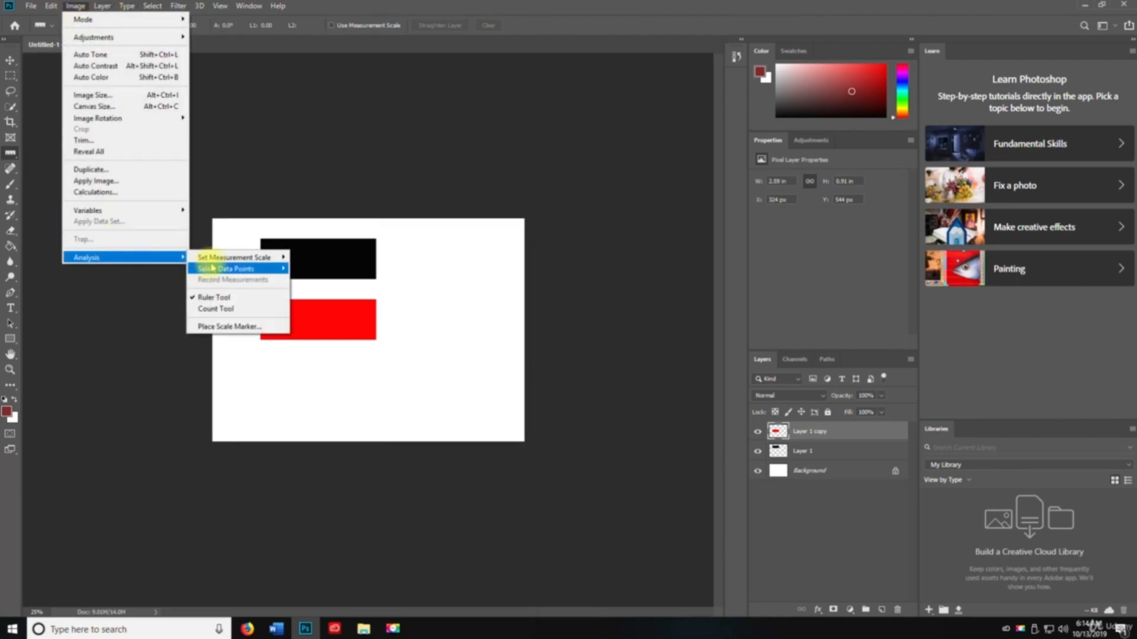
click(208, 299)
key(ctrl+r)
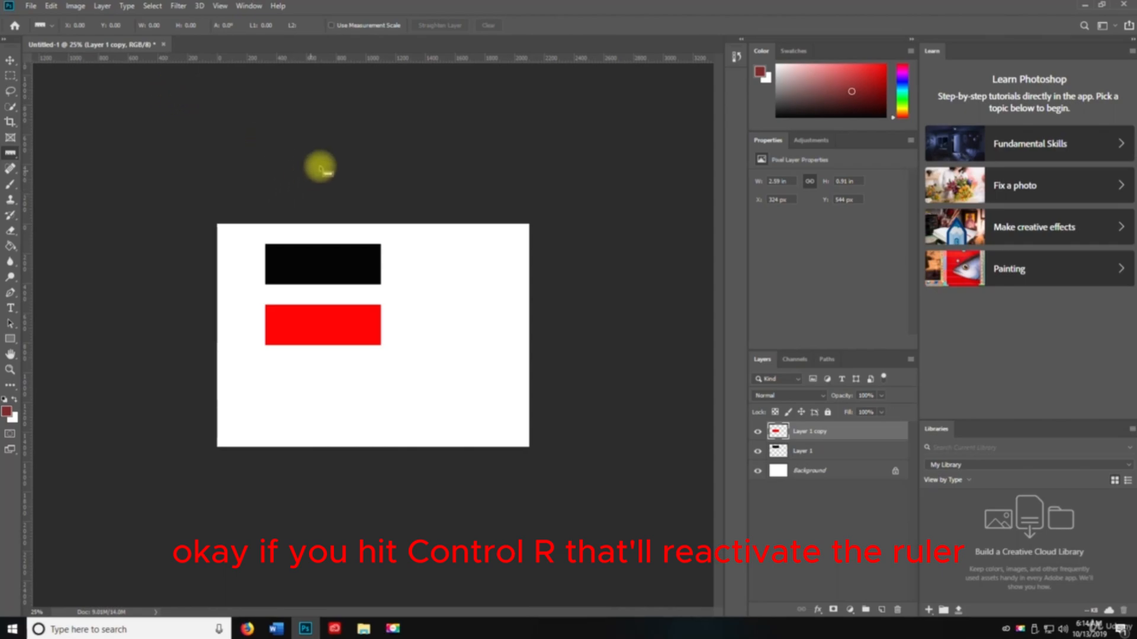
Close the document without saving and create a new Default Photoshop Size document, 7 by 5 inches at 300 pixels per inch
click(163, 44)
click(564, 233)
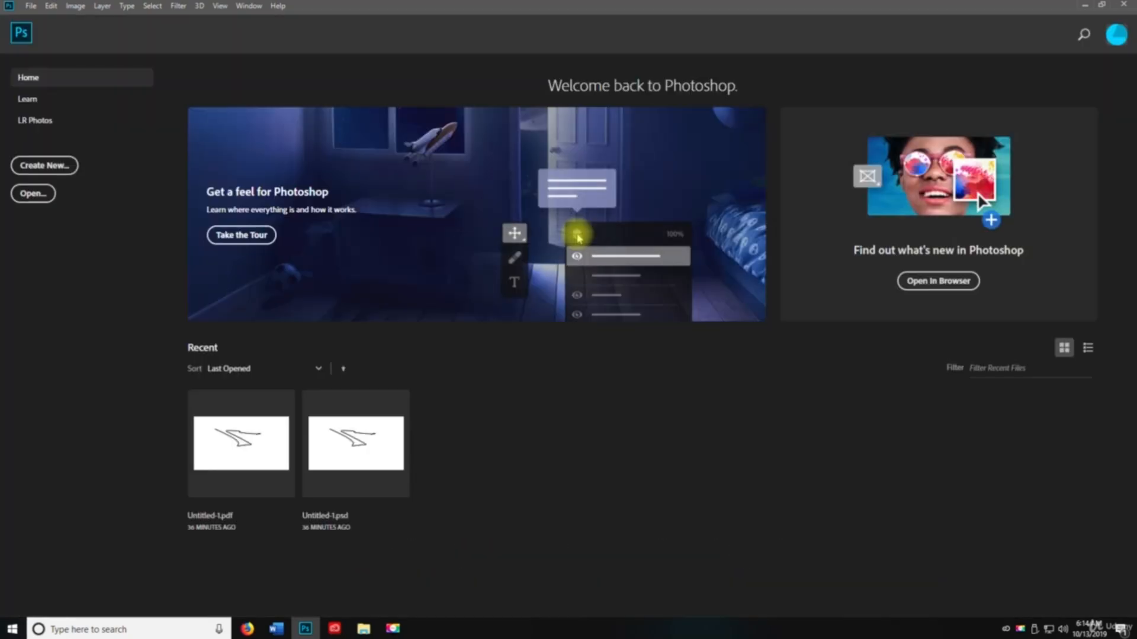
click(30, 6)
click(41, 18)
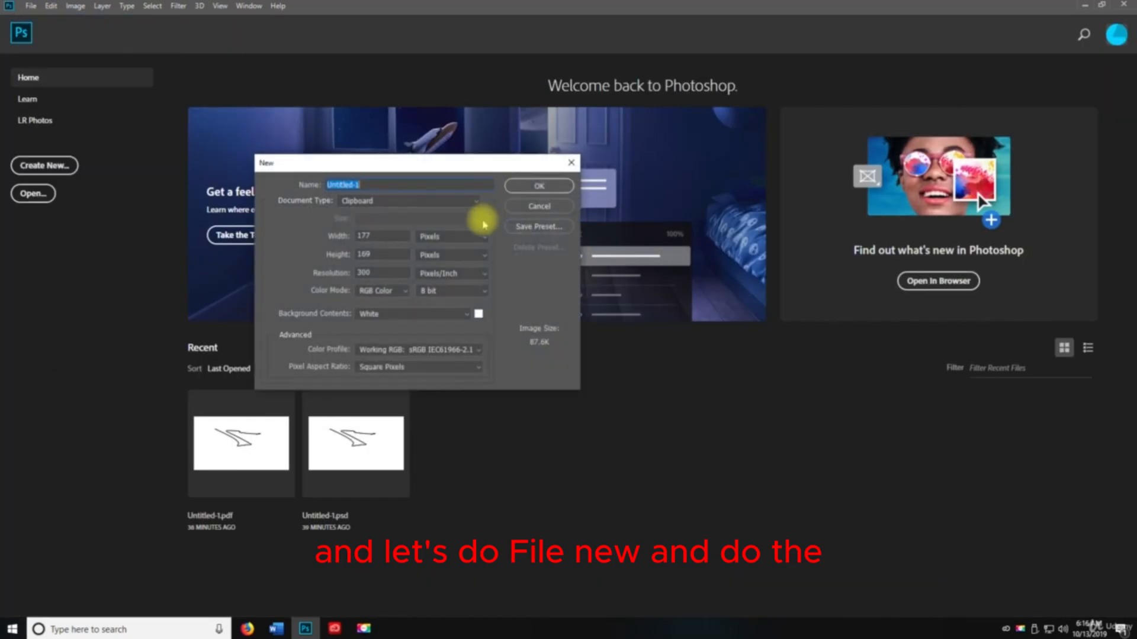
click(352, 203)
click(355, 219)
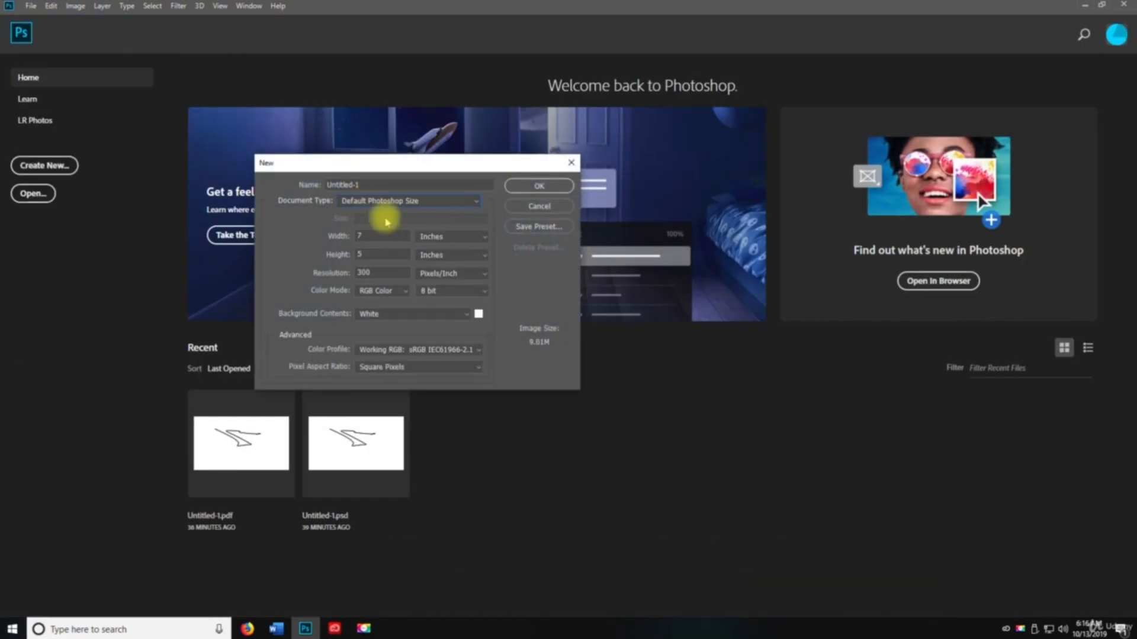
click(554, 189)
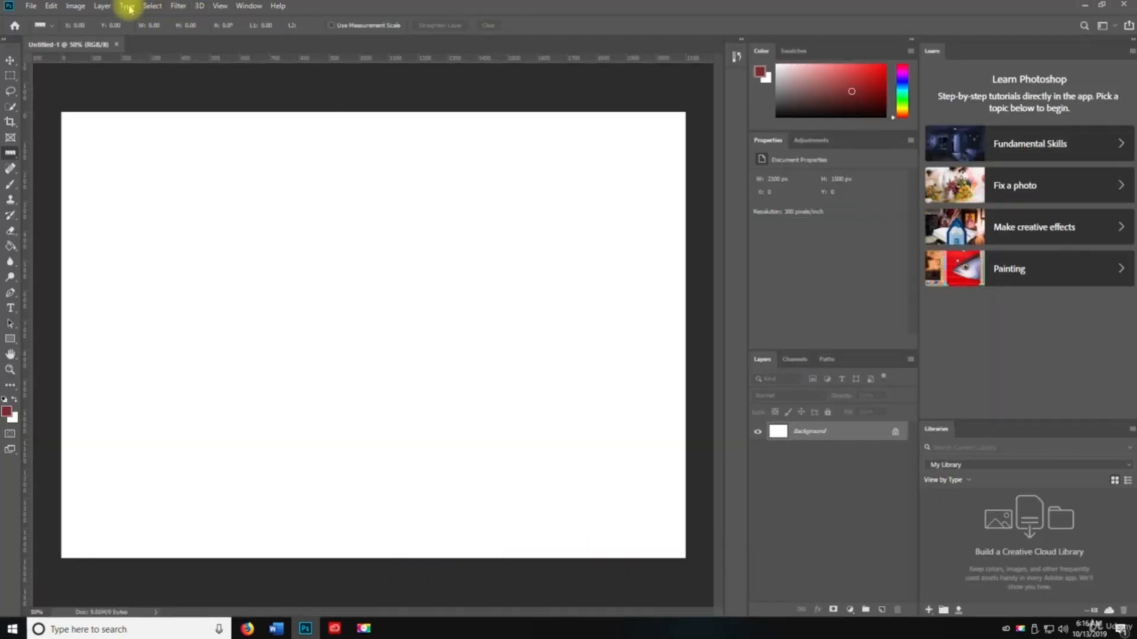
Examine the options for creating new layers, open the New Layer settings and cancel them
click(111, 8)
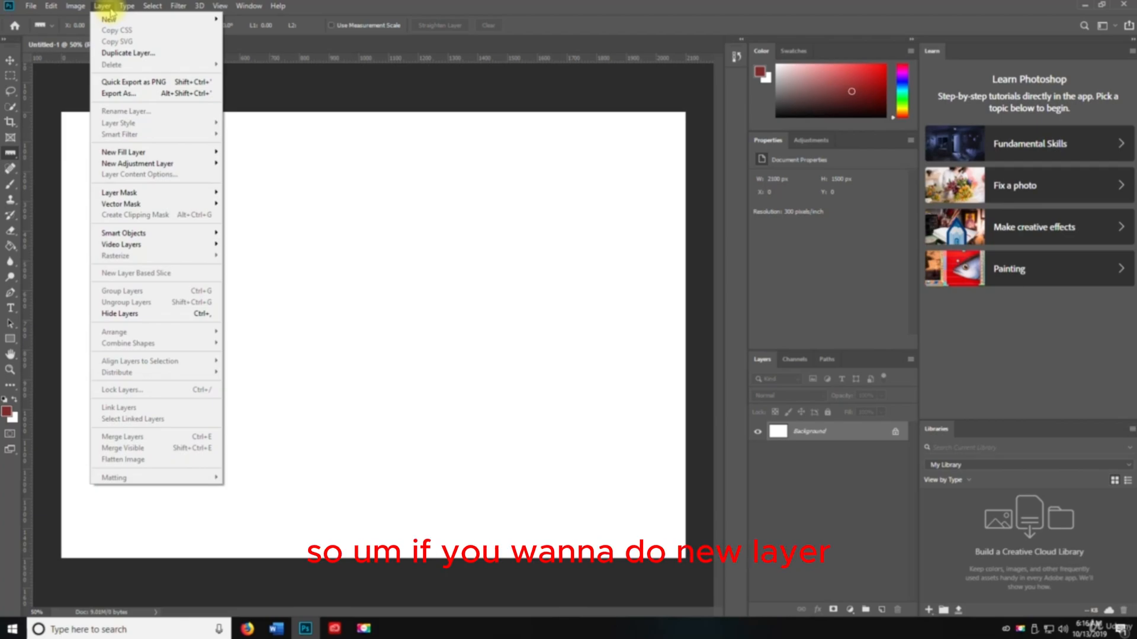
mouse_move(120, 21)
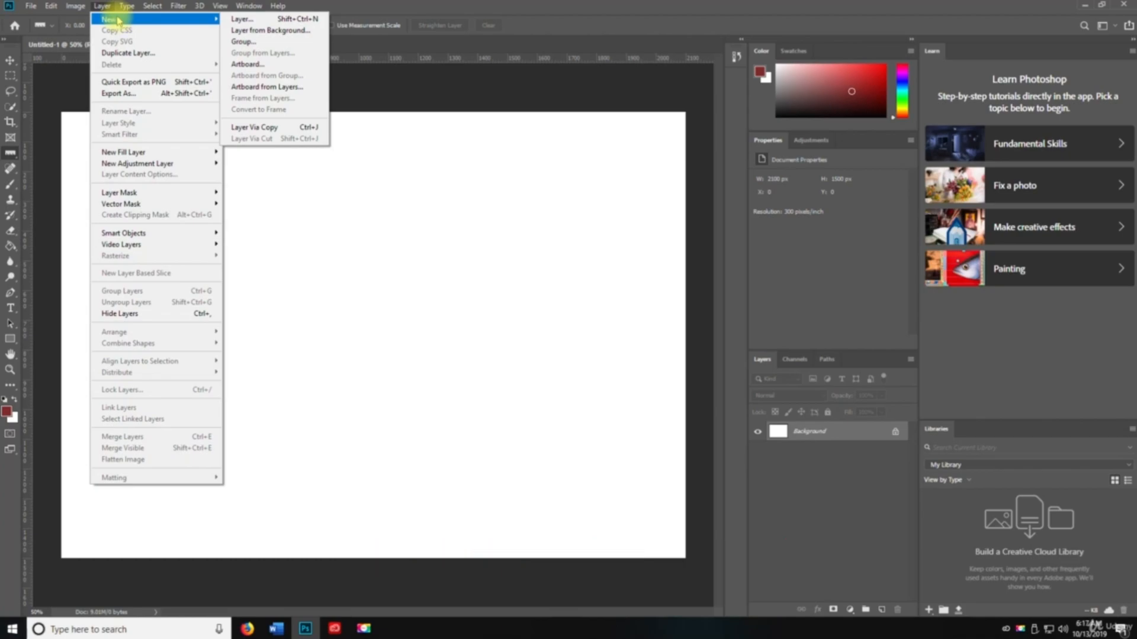
click(109, 8)
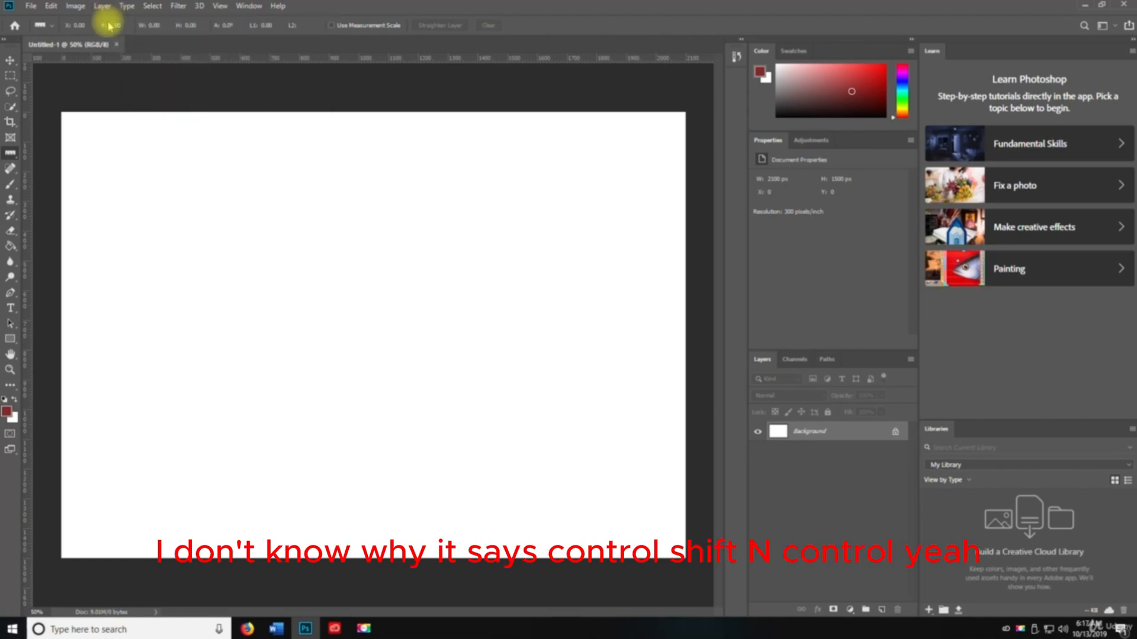
key(ctrl+shift+n)
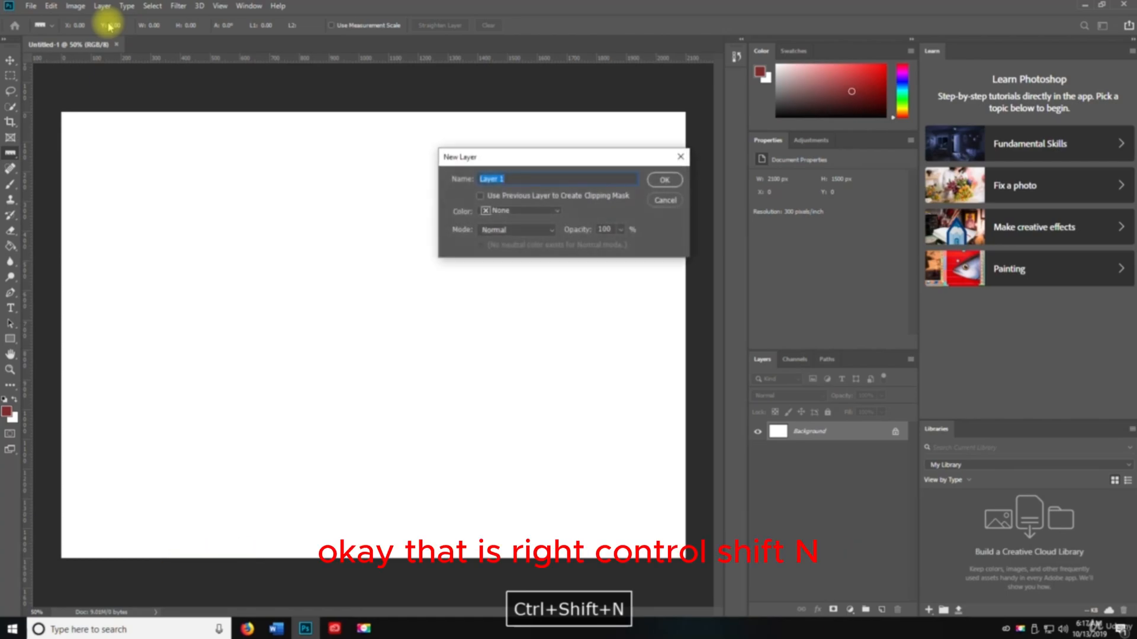
click(673, 201)
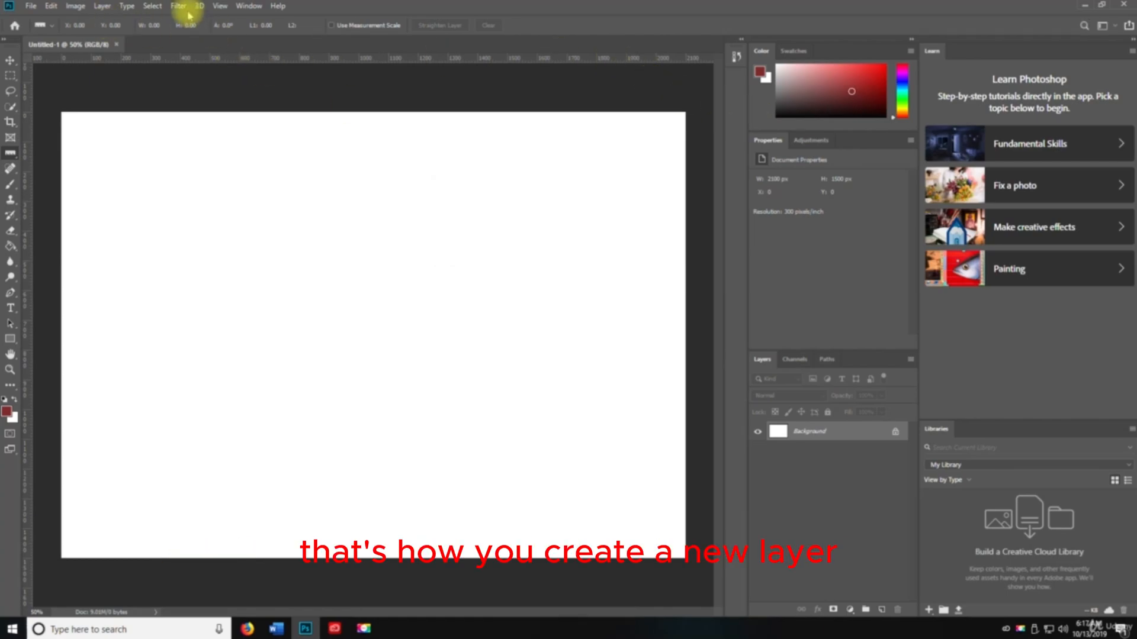
Review the remaining new layer options and duplicate the Background layer as Background copy
click(102, 6)
mouse_move(110, 19)
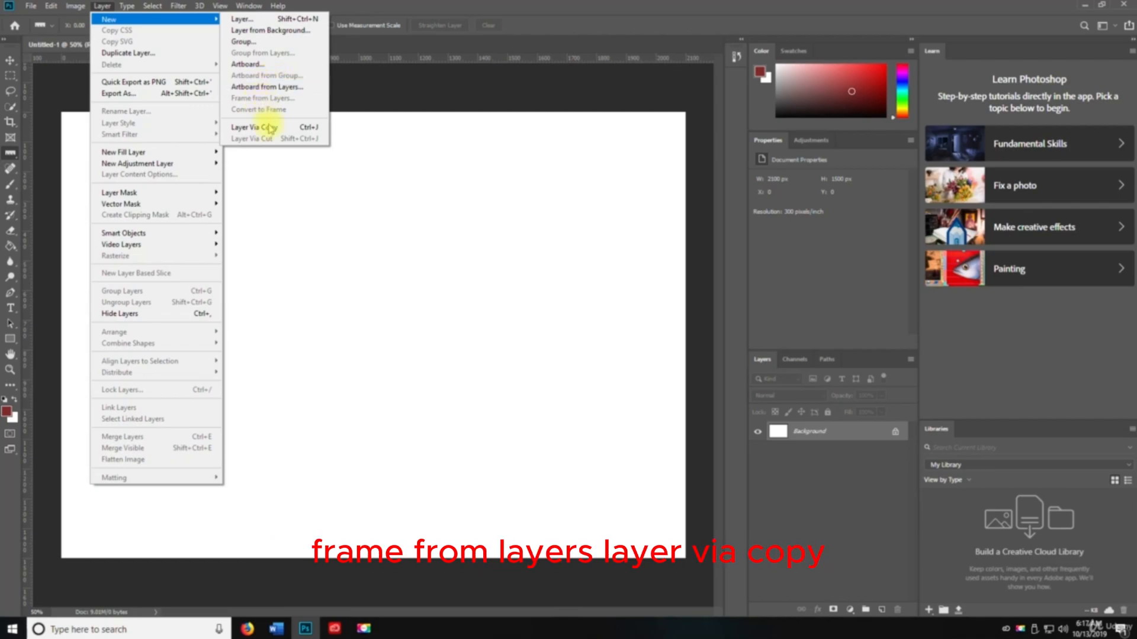
click(144, 54)
click(671, 172)
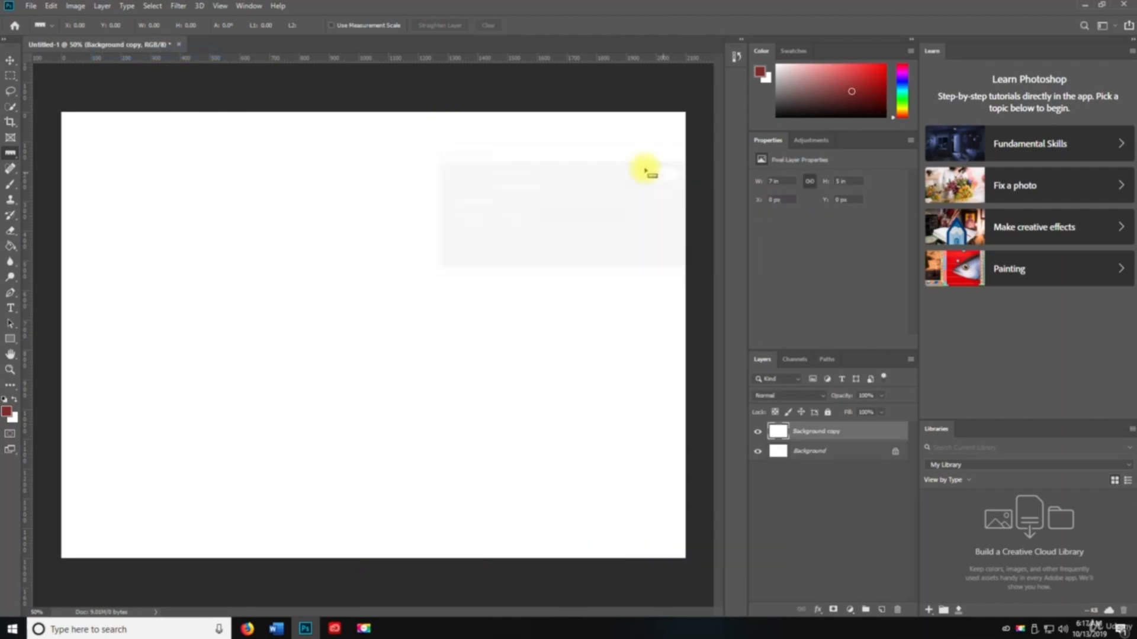
Examine the available layer commands, including layer styles, fill layers, layer and vector masks, smart objects, merging and matting
click(101, 6)
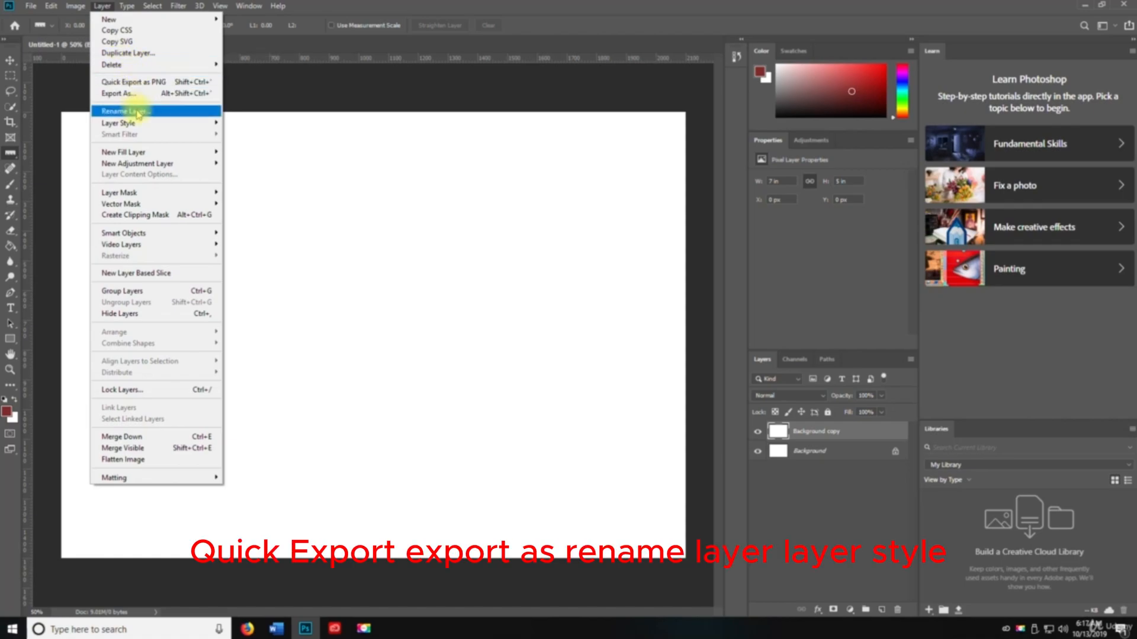
mouse_move(133, 126)
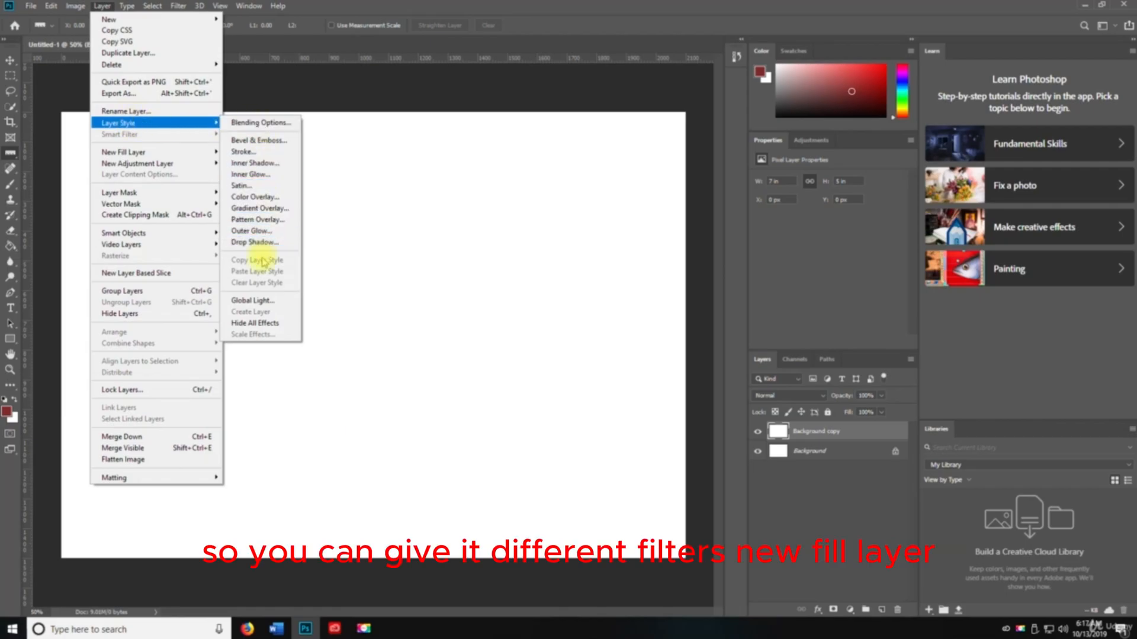
mouse_move(125, 155)
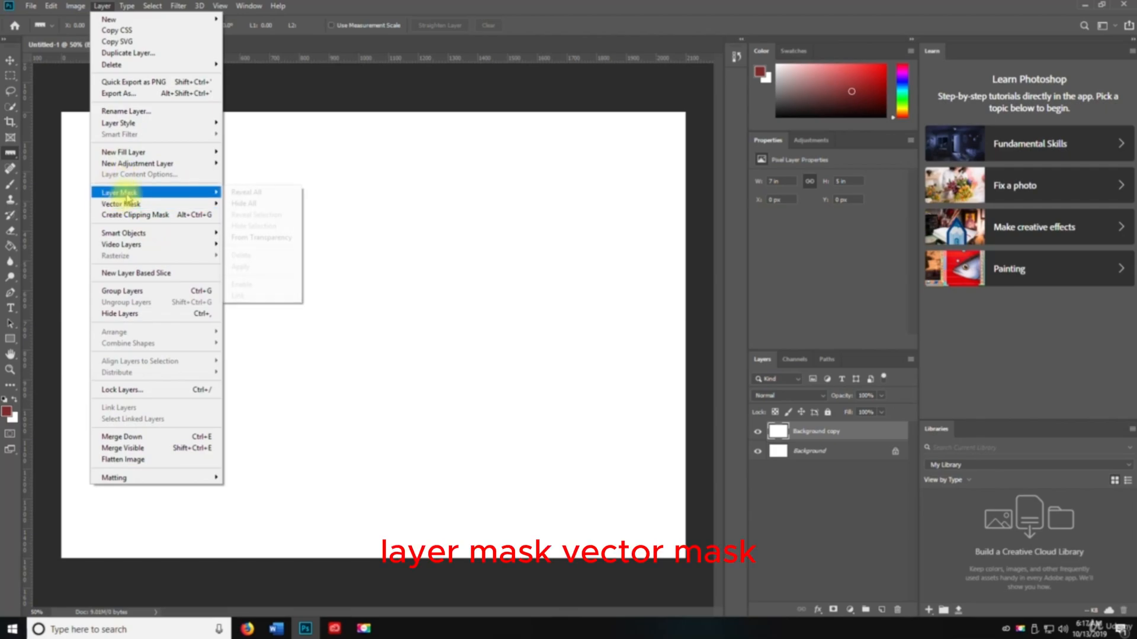
mouse_move(163, 208)
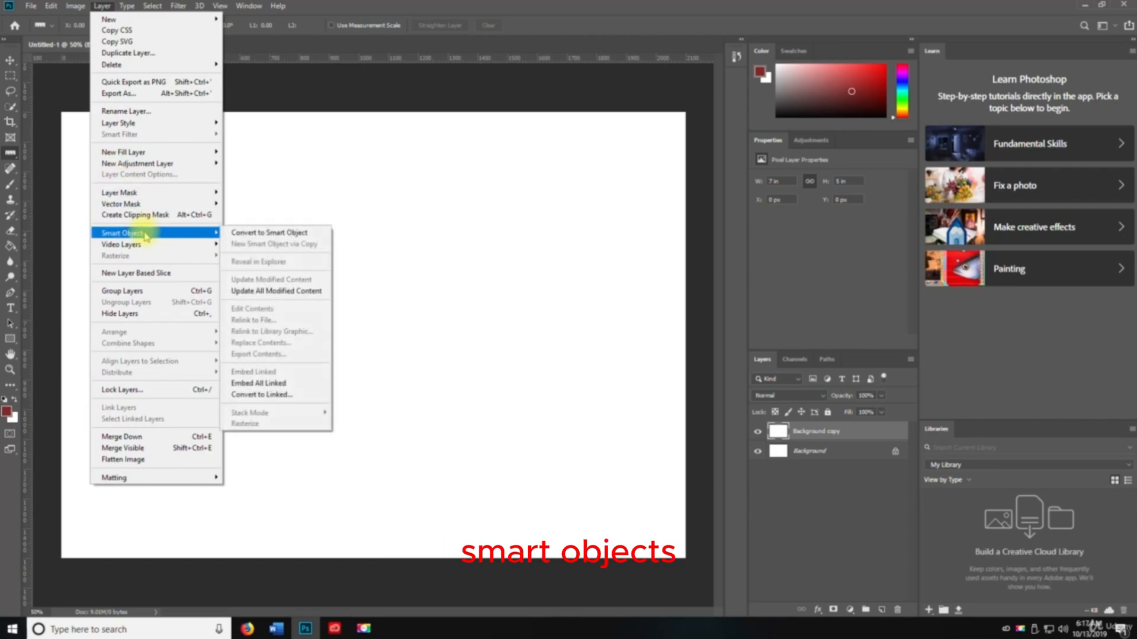
mouse_move(142, 251)
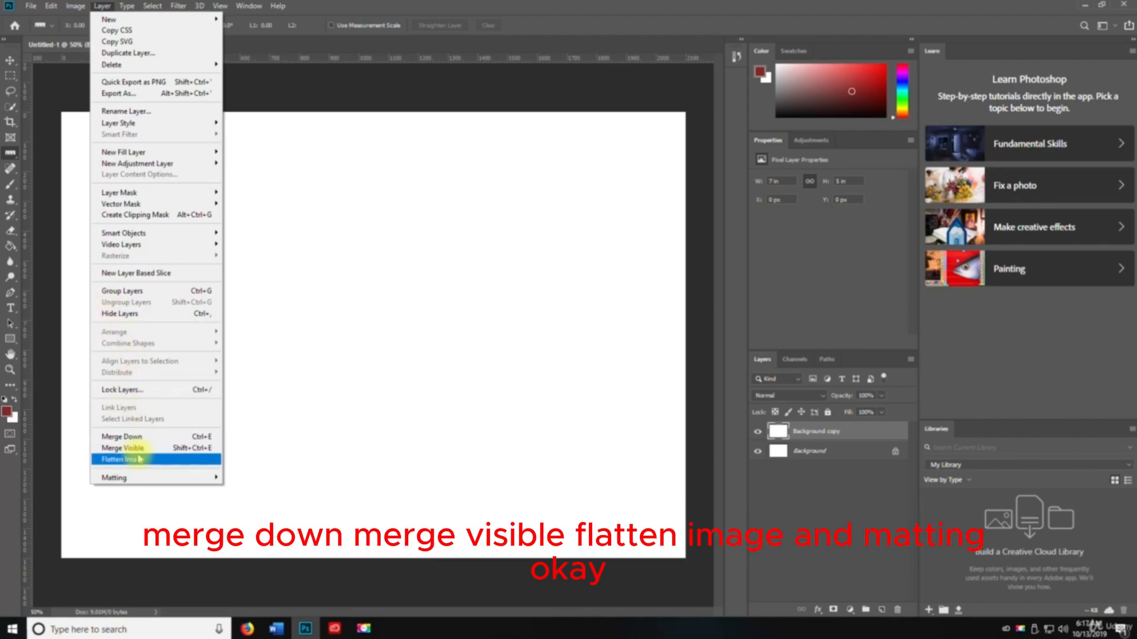
mouse_move(126, 479)
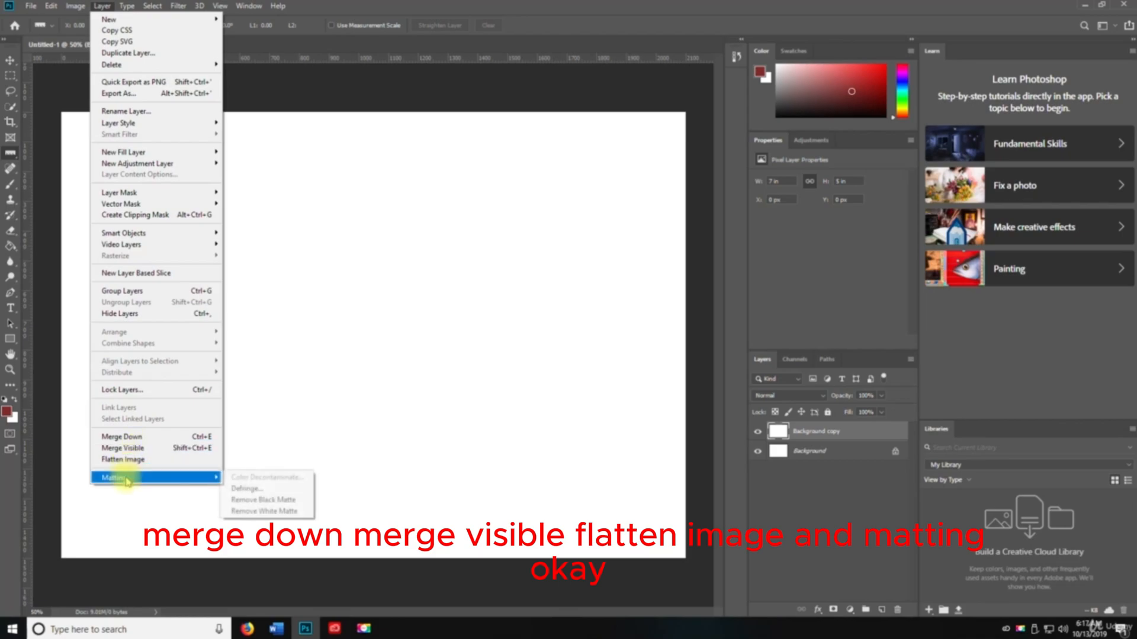
click(406, 333)
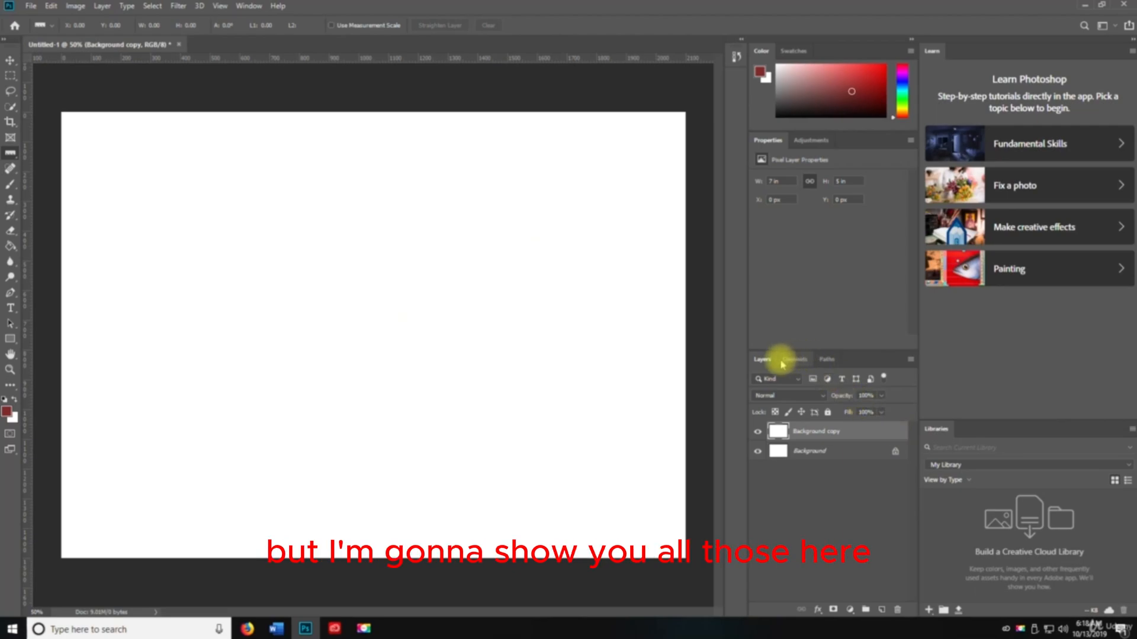
Compare the Layers panel's own commands with the main set of layer commands
click(908, 360)
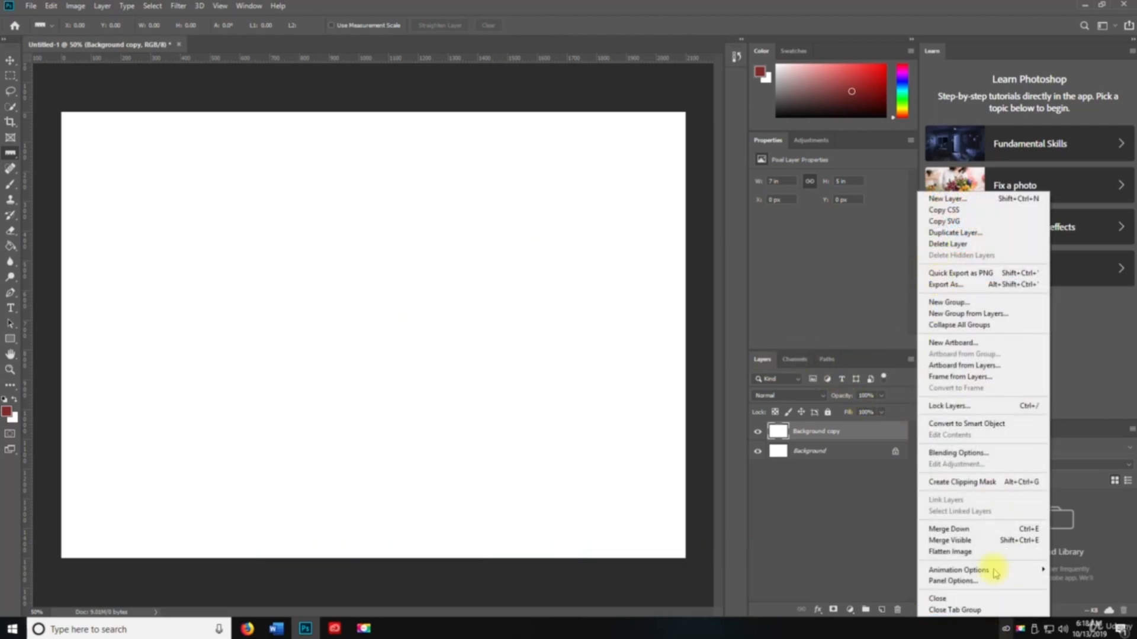
click(92, 6)
click(99, 7)
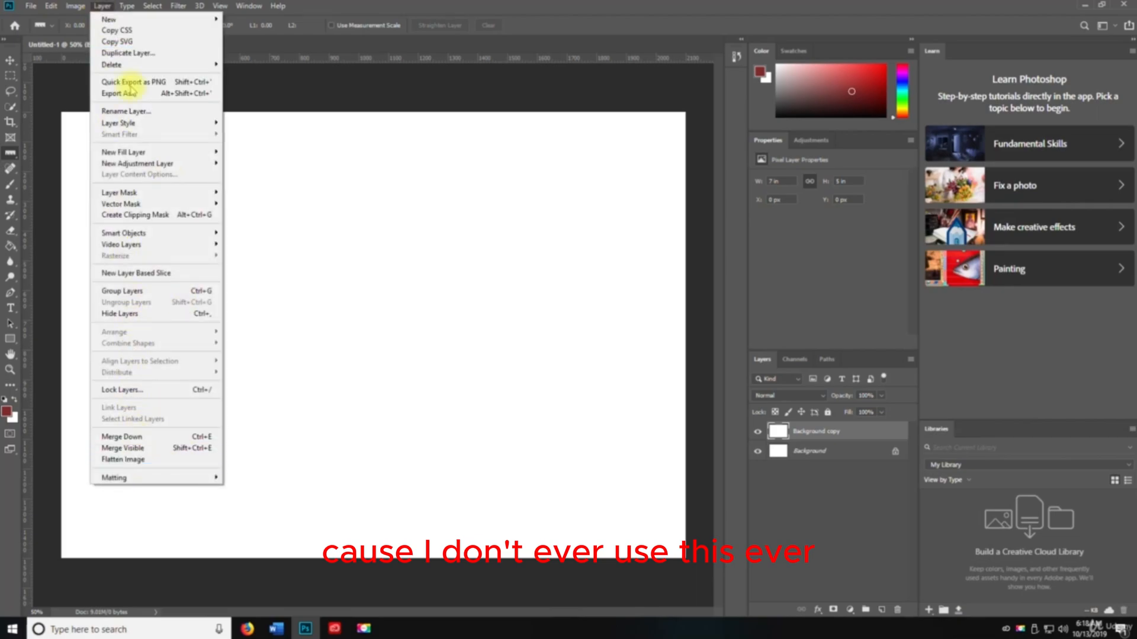
click(107, 5)
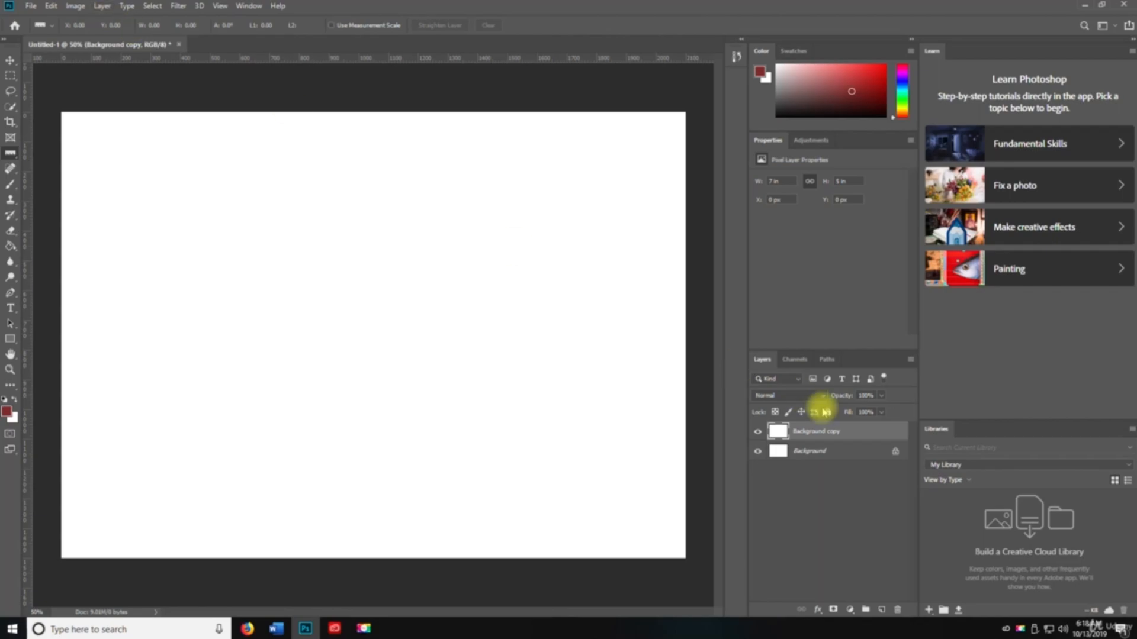
click(910, 359)
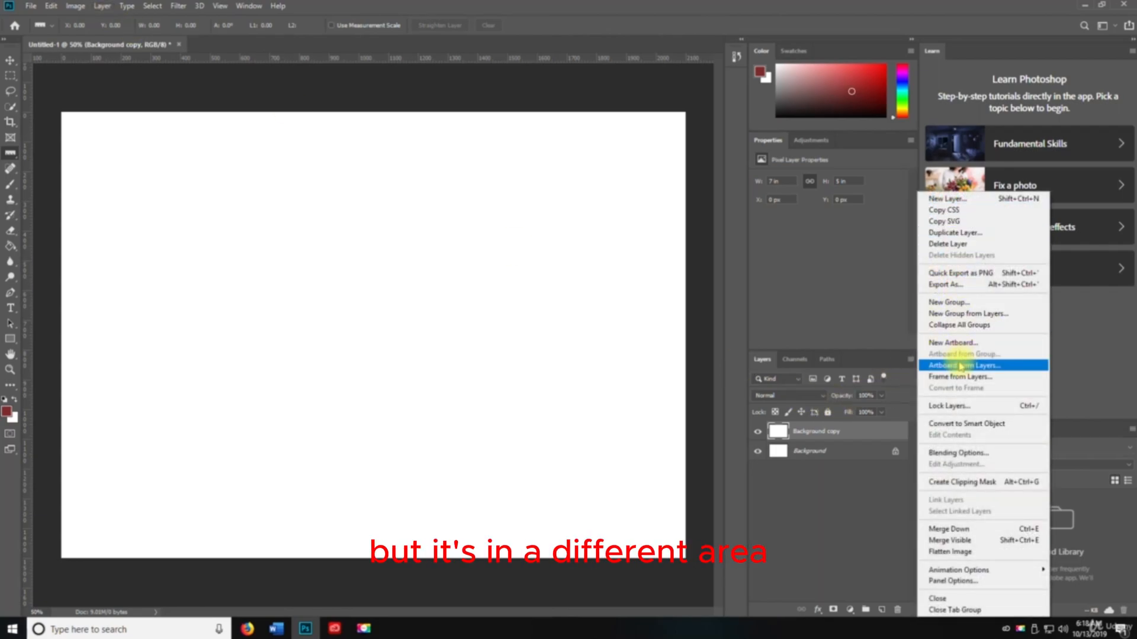
click(844, 329)
Undock the Layers panel, hide all panels, and show only the Layers panel beside the canvas
drag(772, 366, 299, 187)
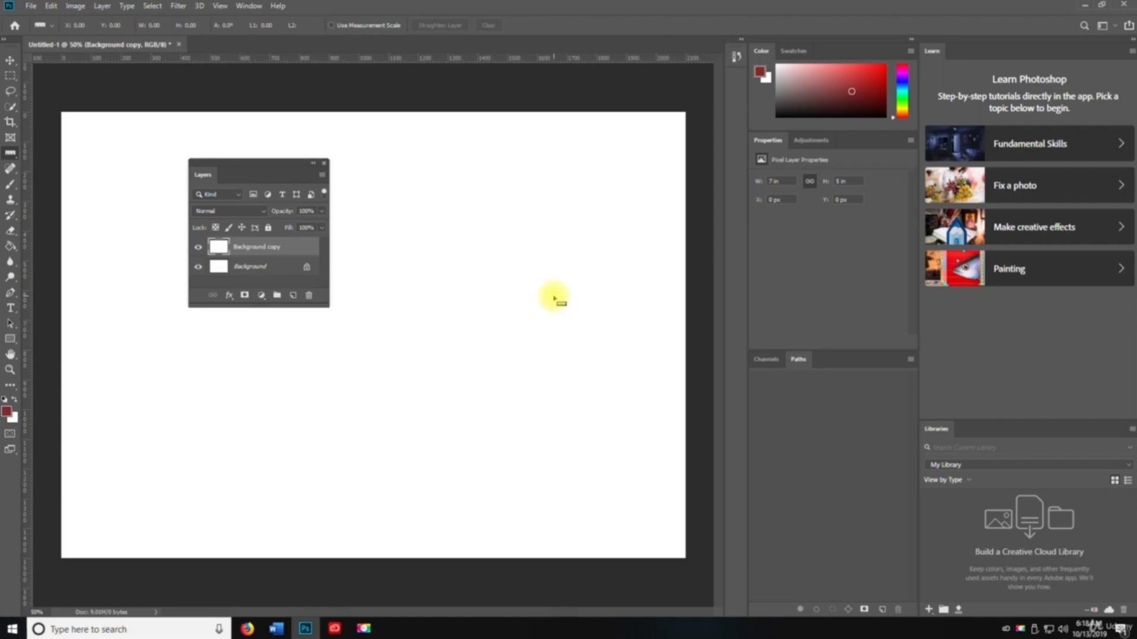
key(Tab)
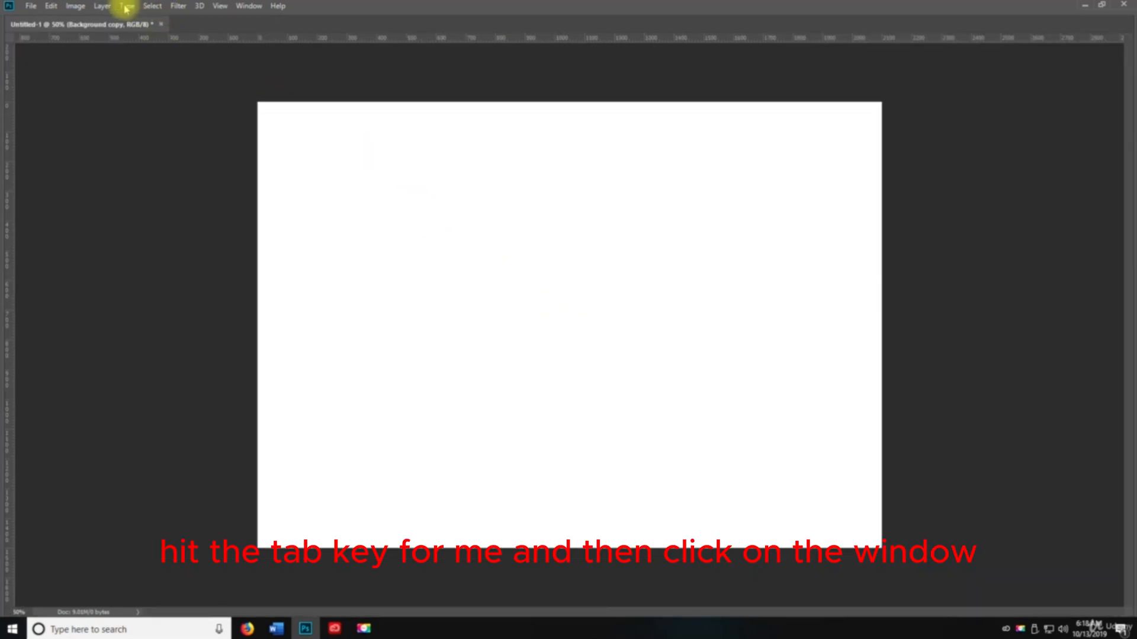
click(243, 7)
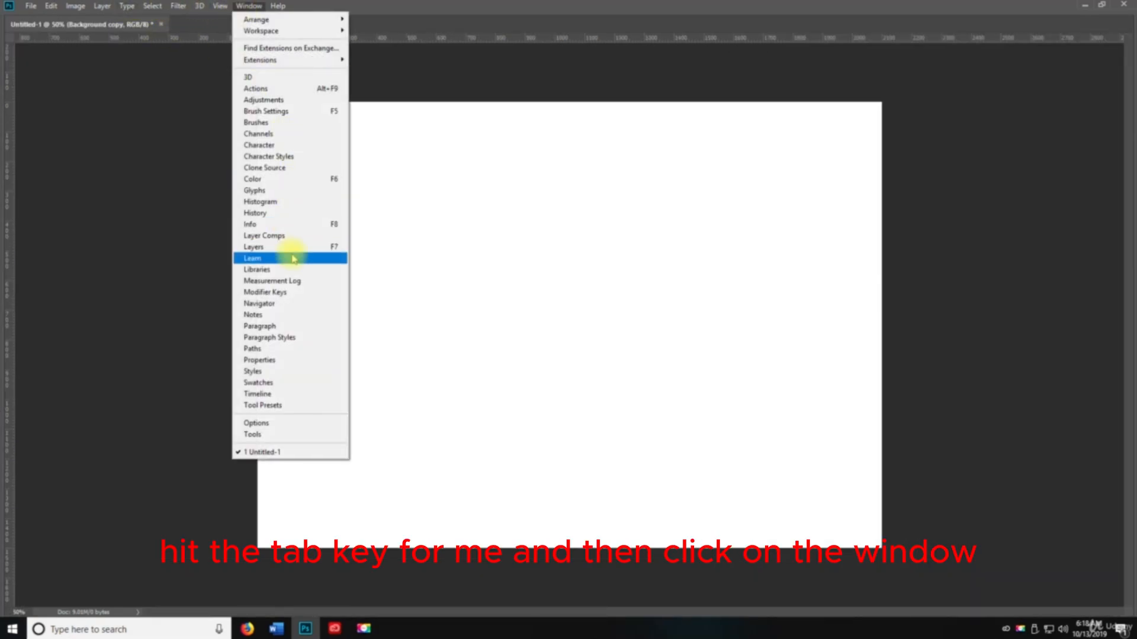
click(254, 246)
drag(275, 167, 1017, 101)
key(space)
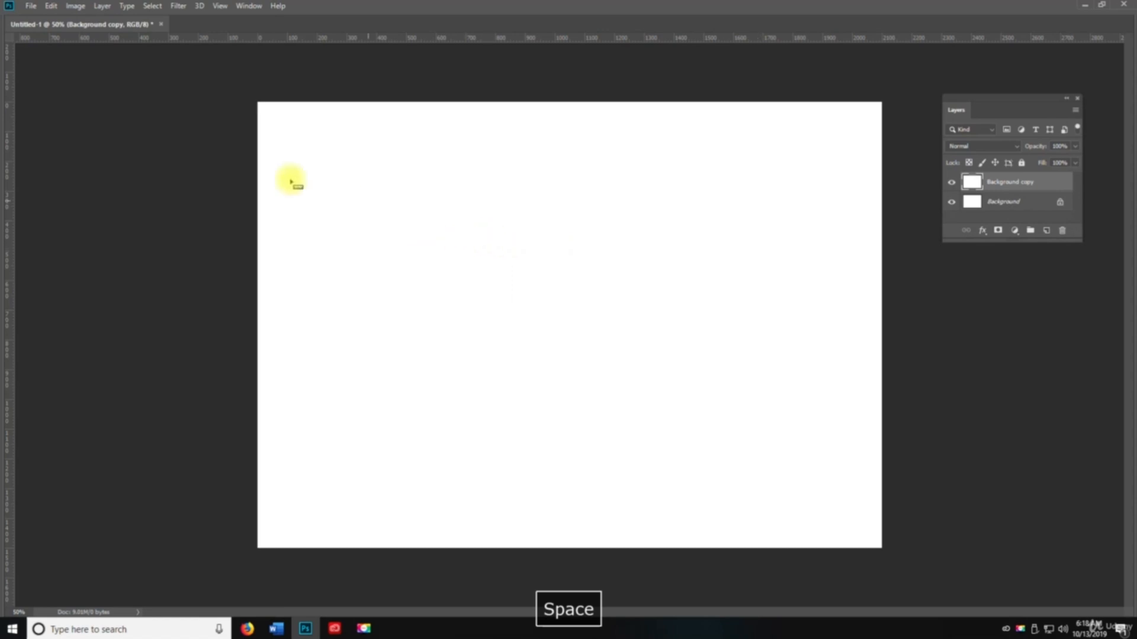
Show the tools again, then move the Layers panel up against the canvas edge and lengthen it to nearly canvas height
click(247, 6)
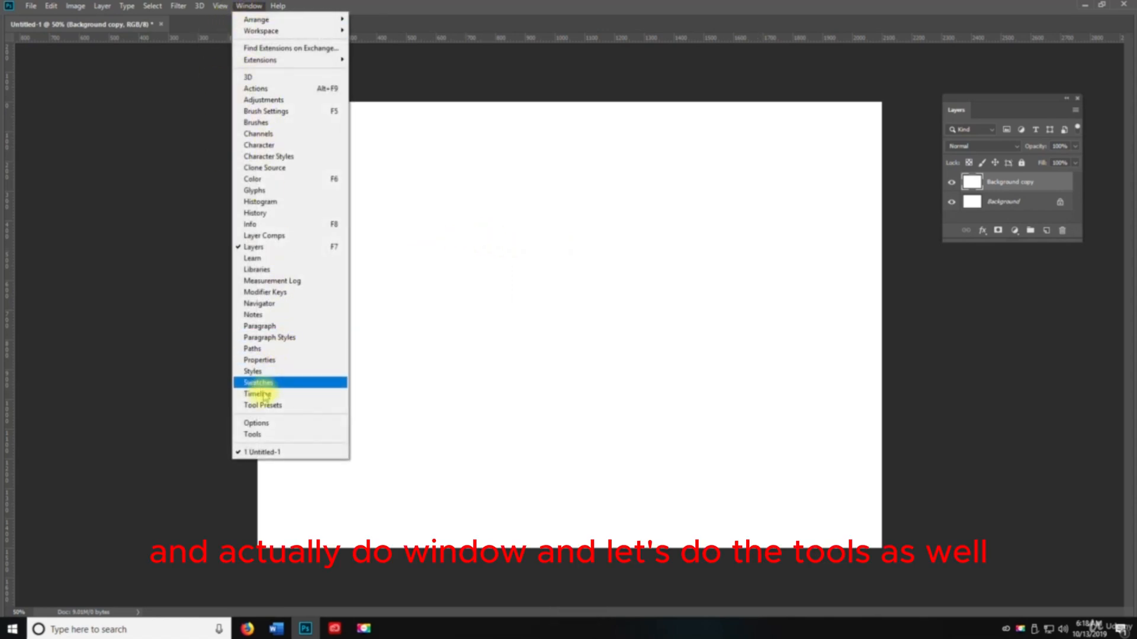
click(253, 434)
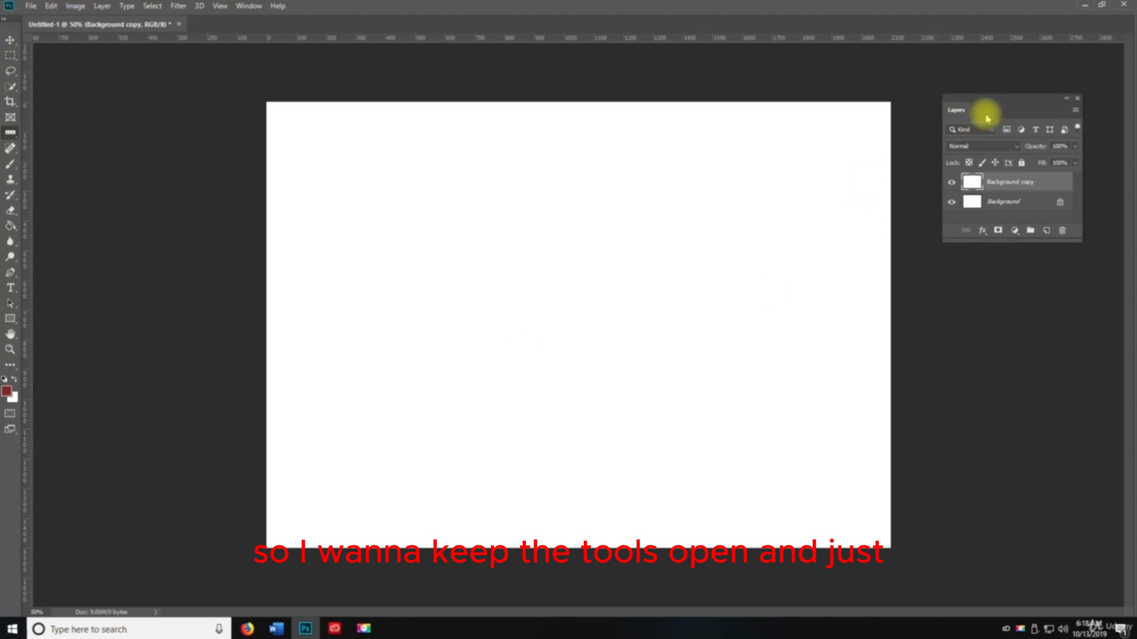
key(space)
drag(1002, 96, 955, 54)
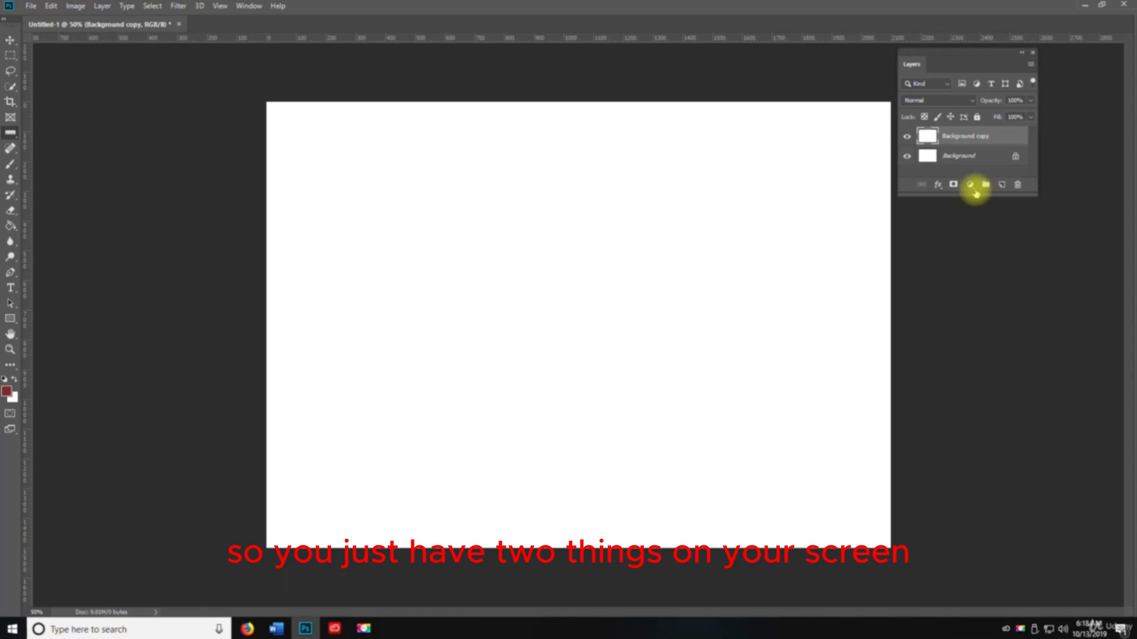
drag(971, 198, 1025, 530)
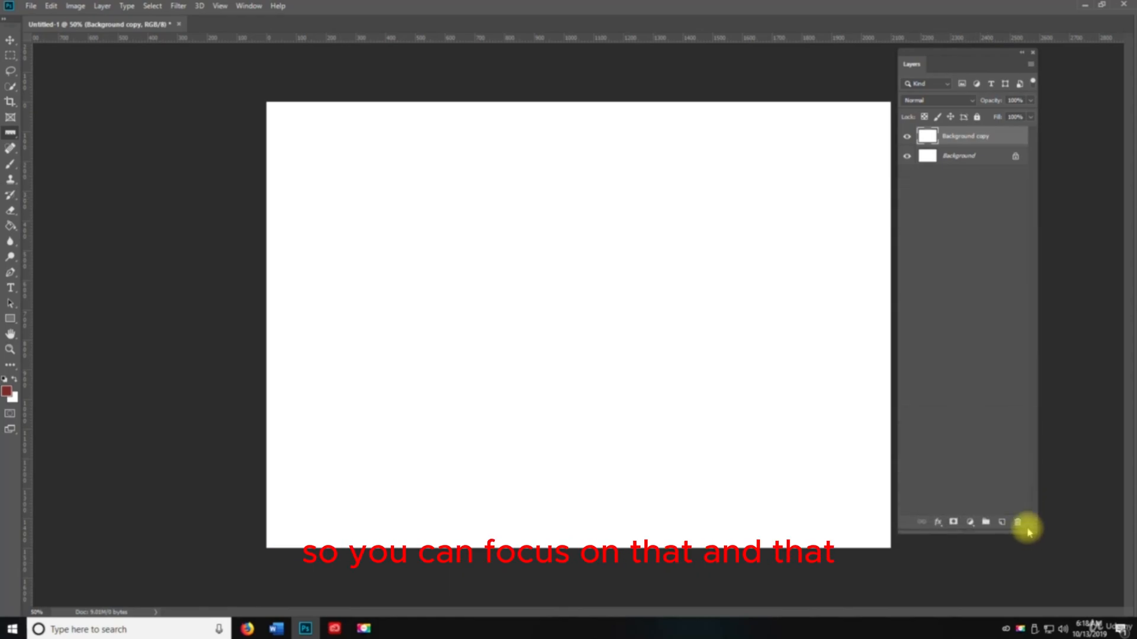
Create a new layer above Background copy with the default name, Normal mode and 100% opacity
click(1033, 65)
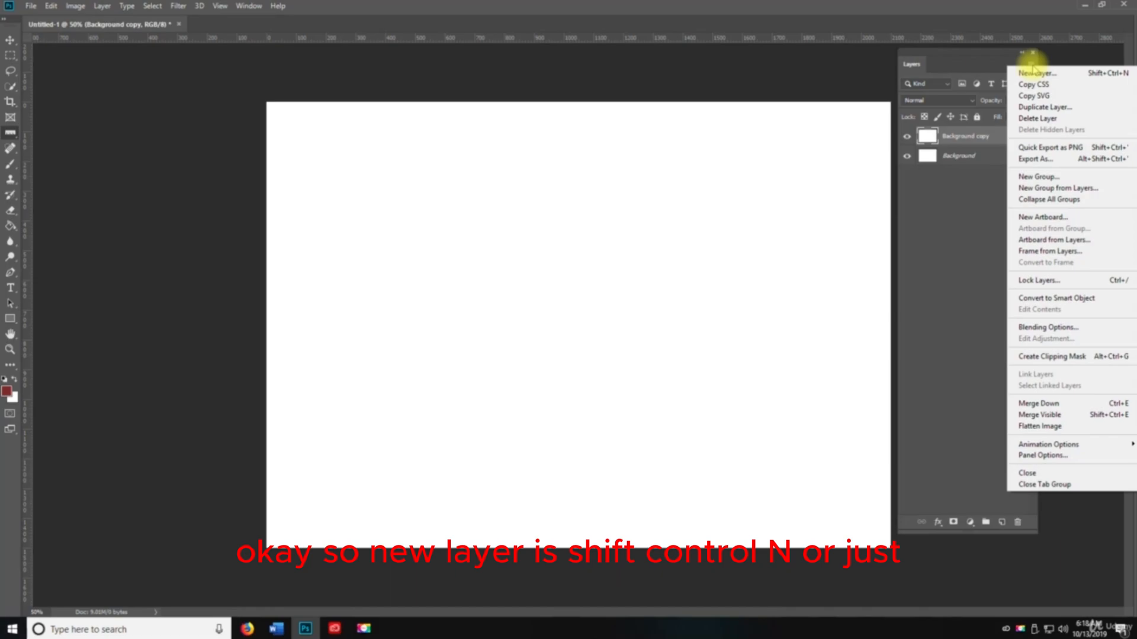
click(1036, 74)
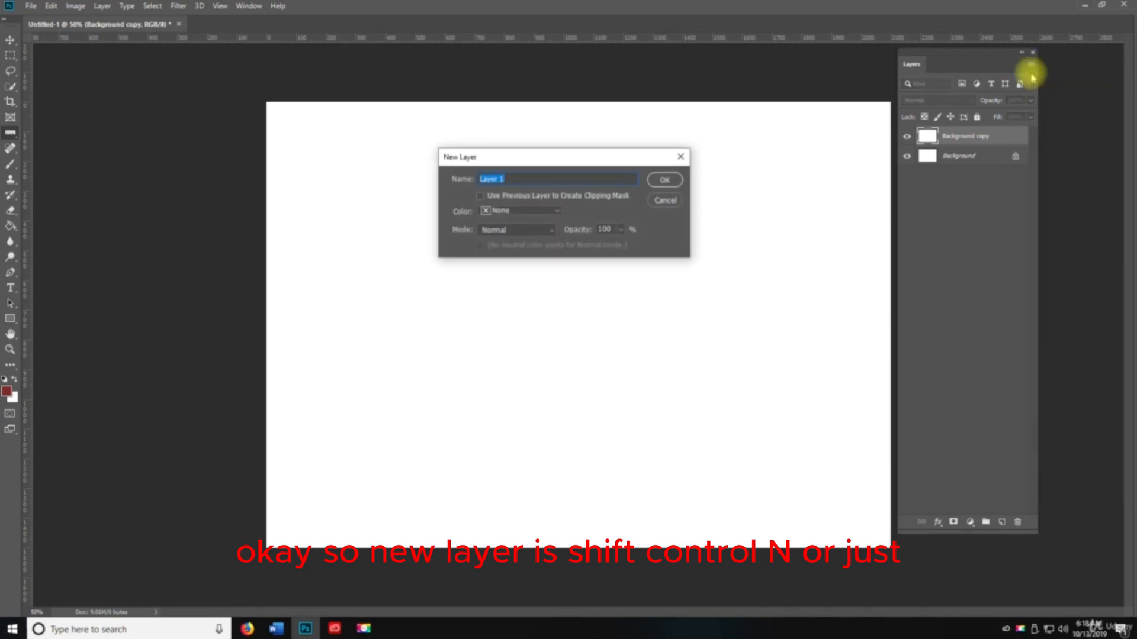
click(665, 180)
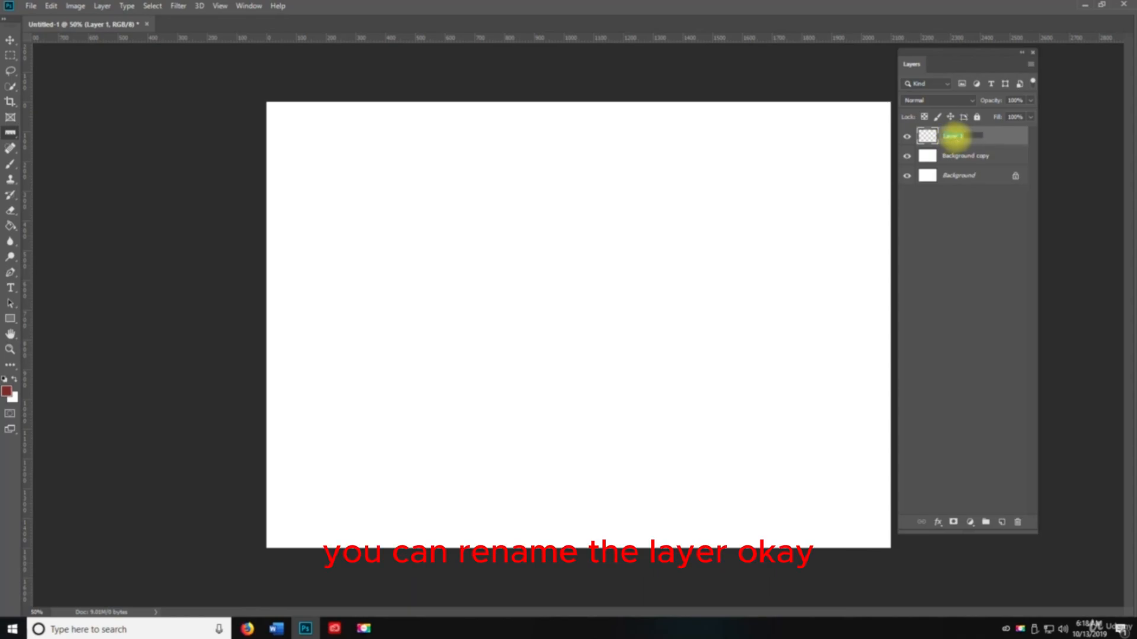
click(947, 349)
Add another blank layer with default settings and a further one above it named Layer 45
click(1001, 522)
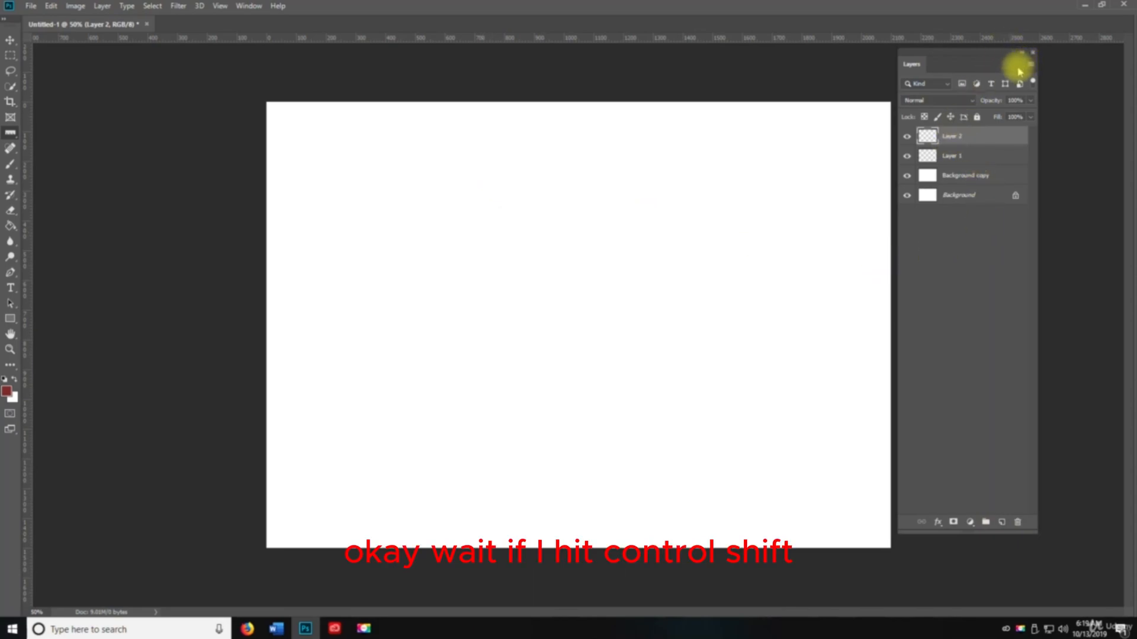
key(ctrl+shift+n)
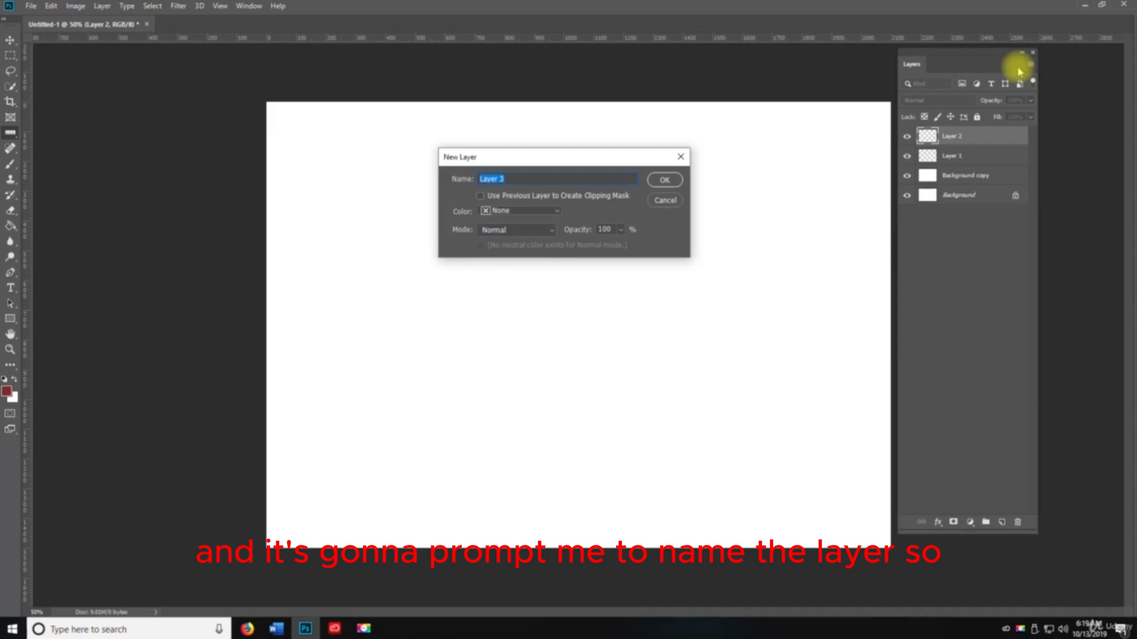
text(Layer 45)
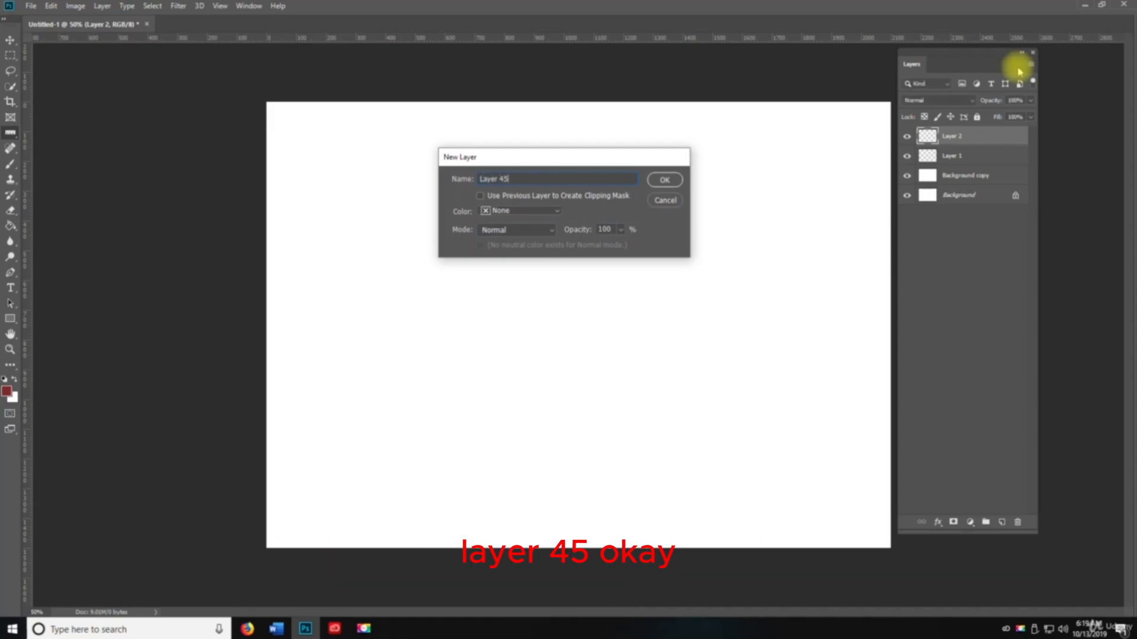
key(Return)
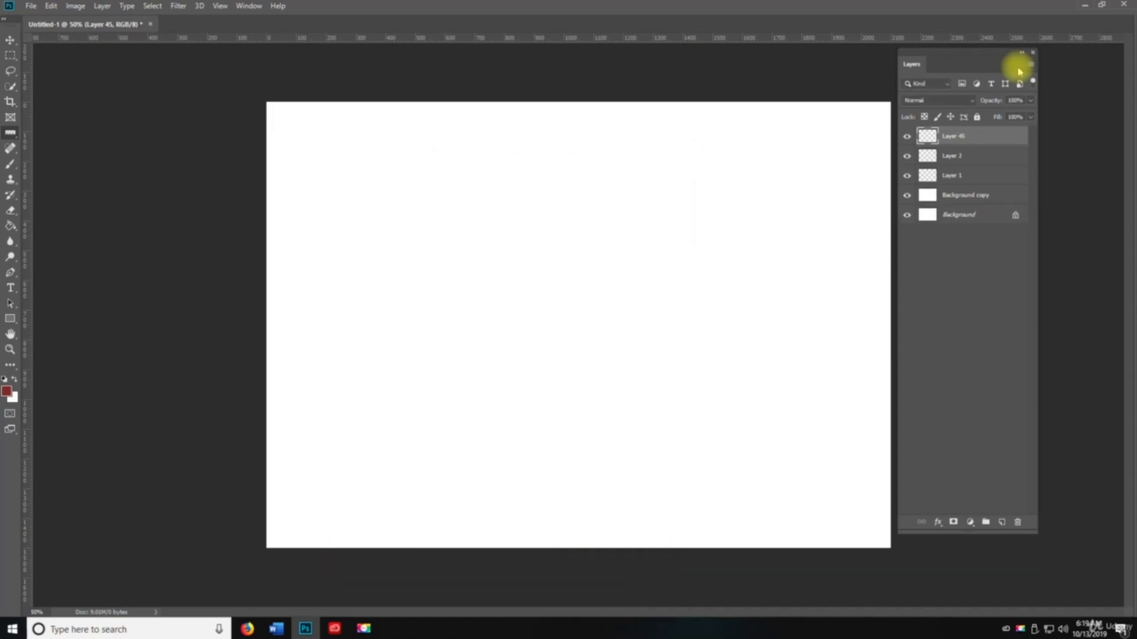
Open Layer 2's name for editing without changing it and look over the layer's context commands
double_click(952, 160)
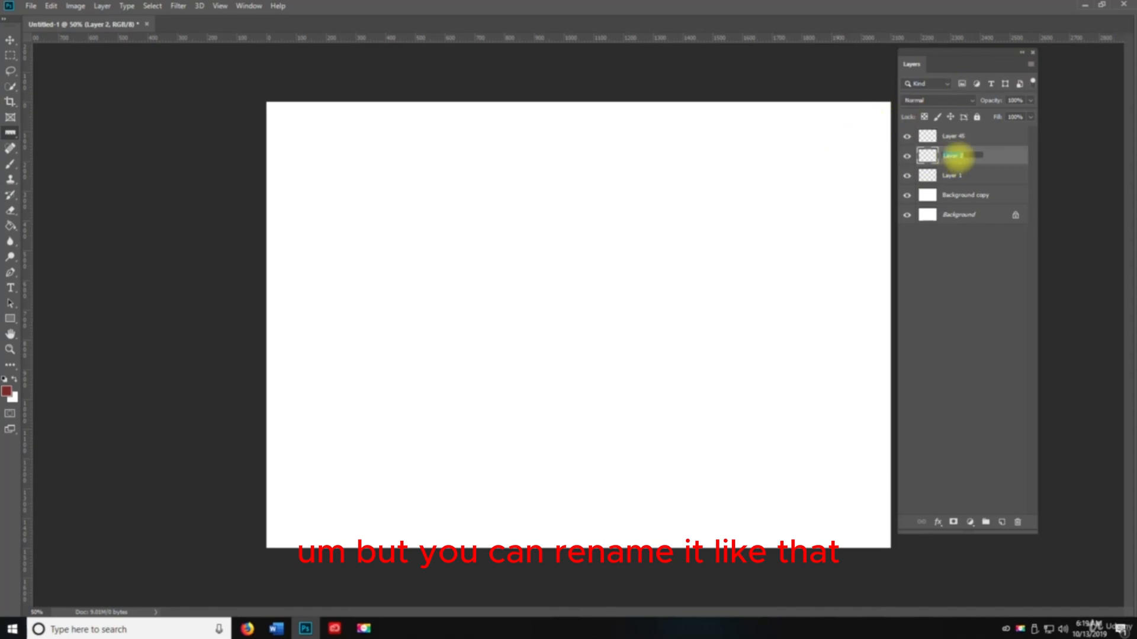
click(1001, 159)
right_click(963, 159)
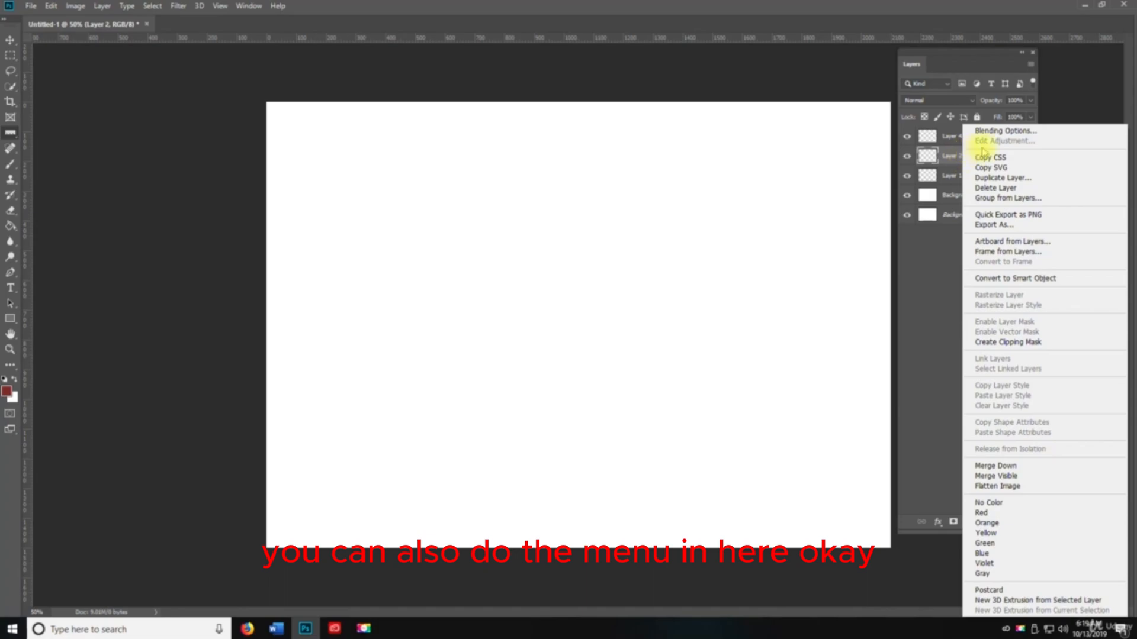
click(918, 390)
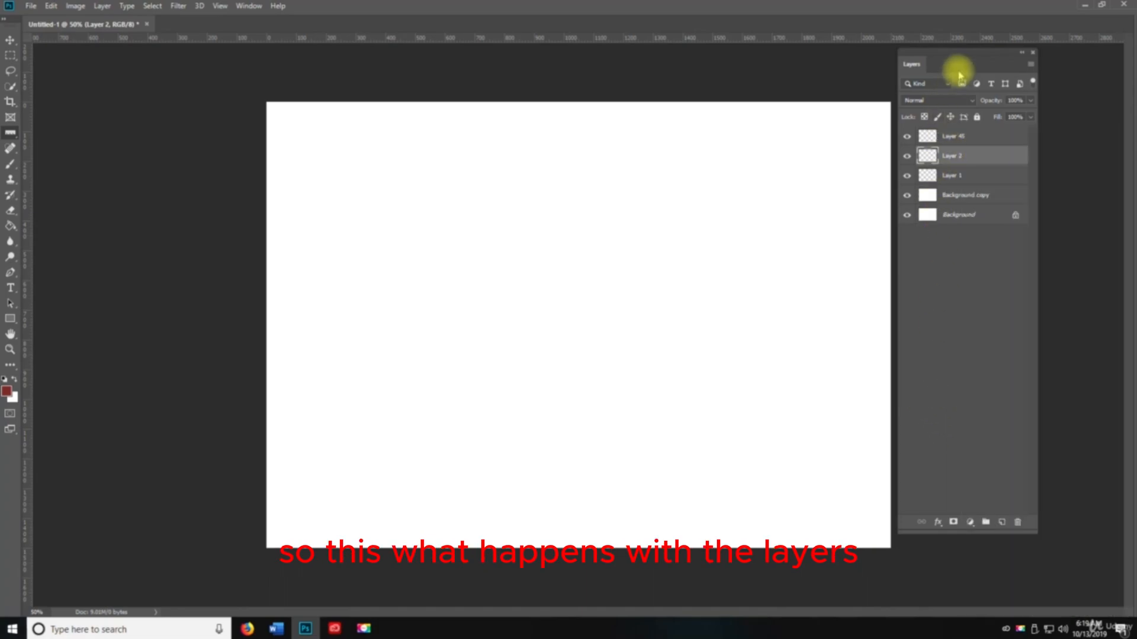
Widen the Layers panel, check its commands for layer deletion and delete Layer 2
drag(1044, 125, 1119, 120)
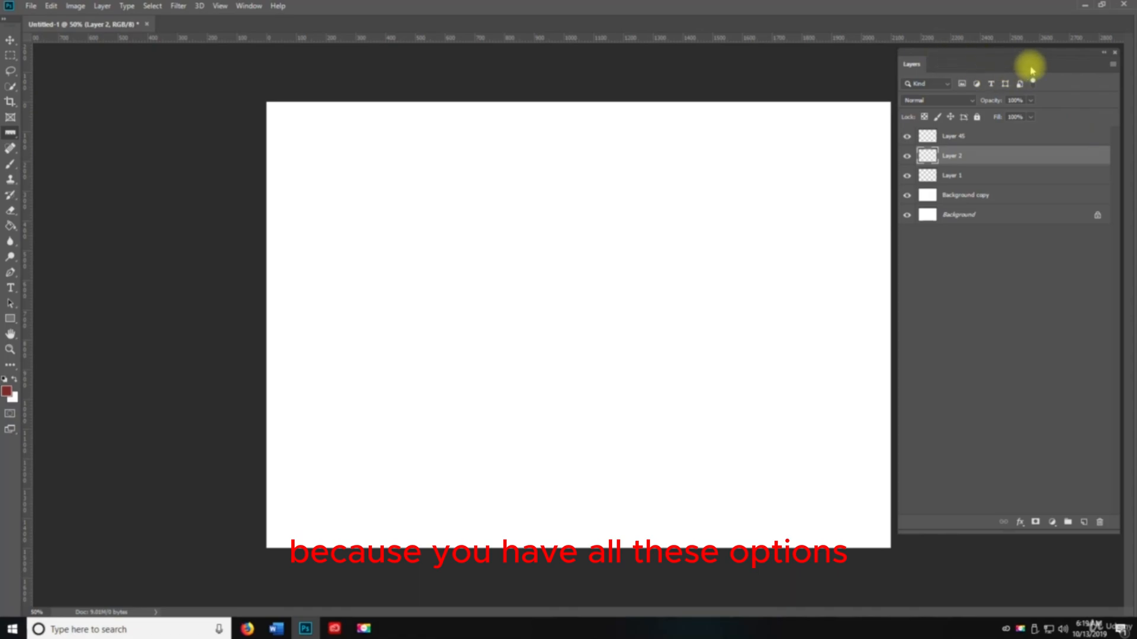
click(1111, 67)
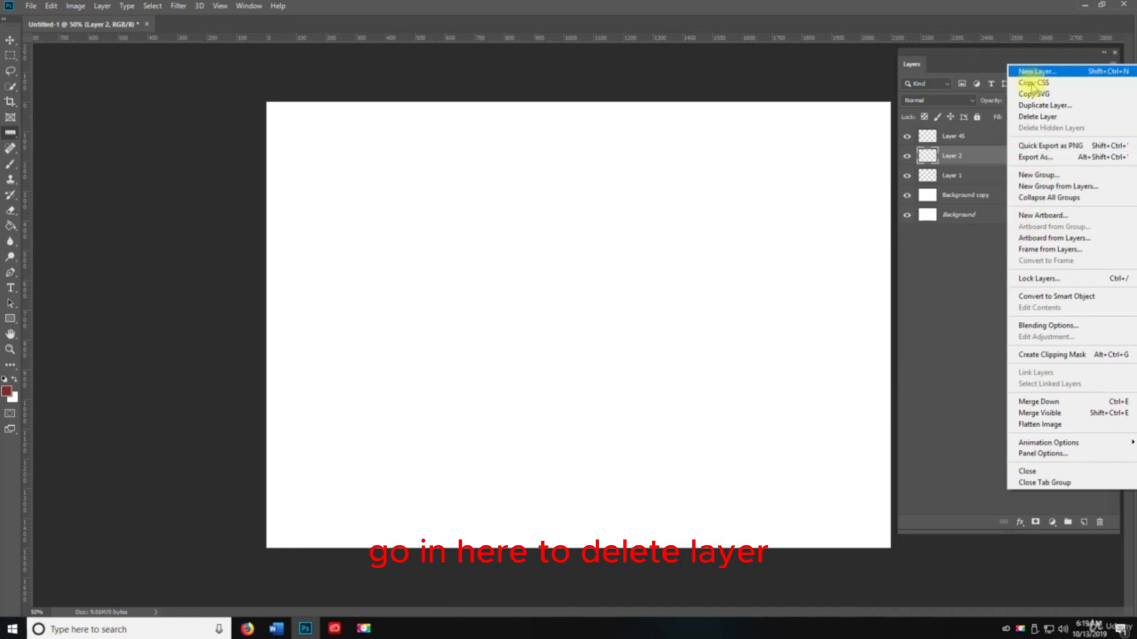
click(961, 305)
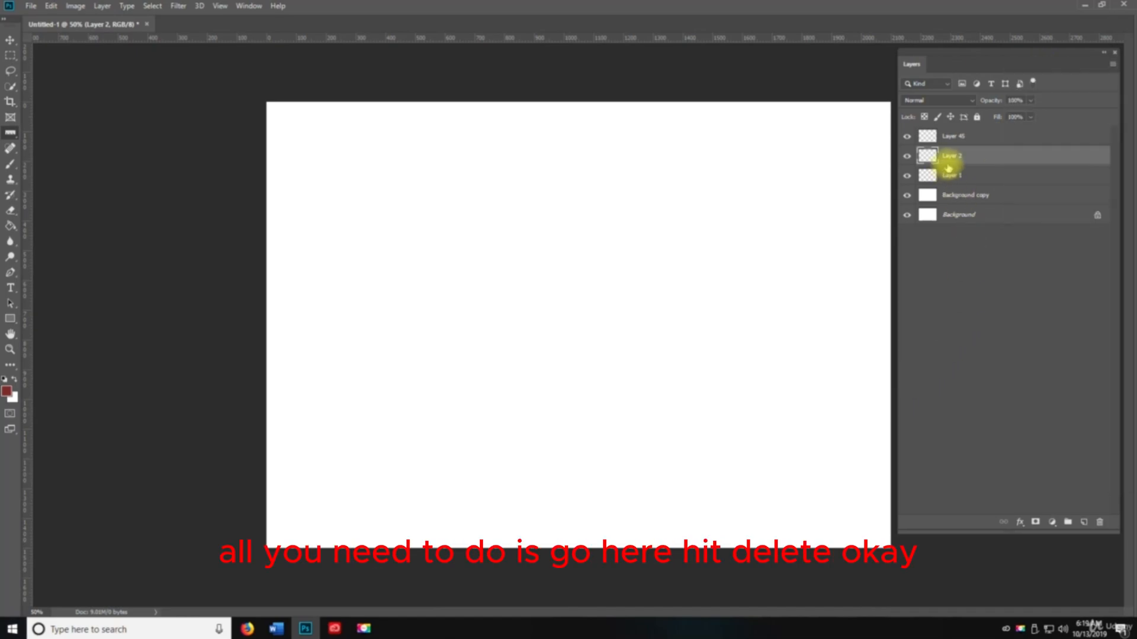
key(Delete)
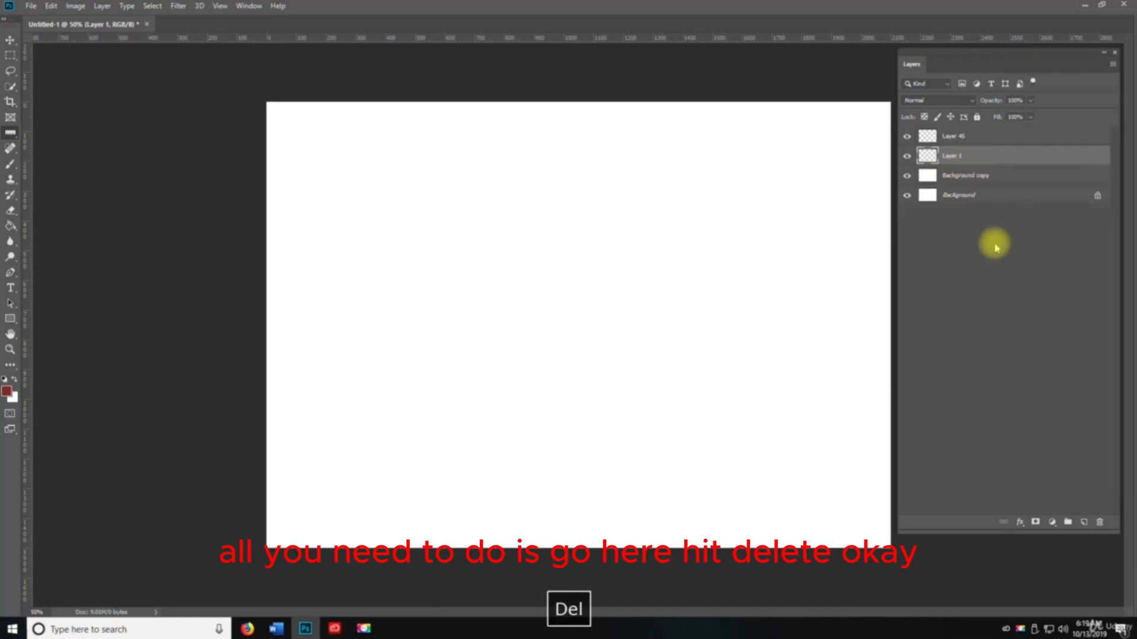
Review the Layers panel's export, grouping, artboard and merge commands without applying any
click(1106, 63)
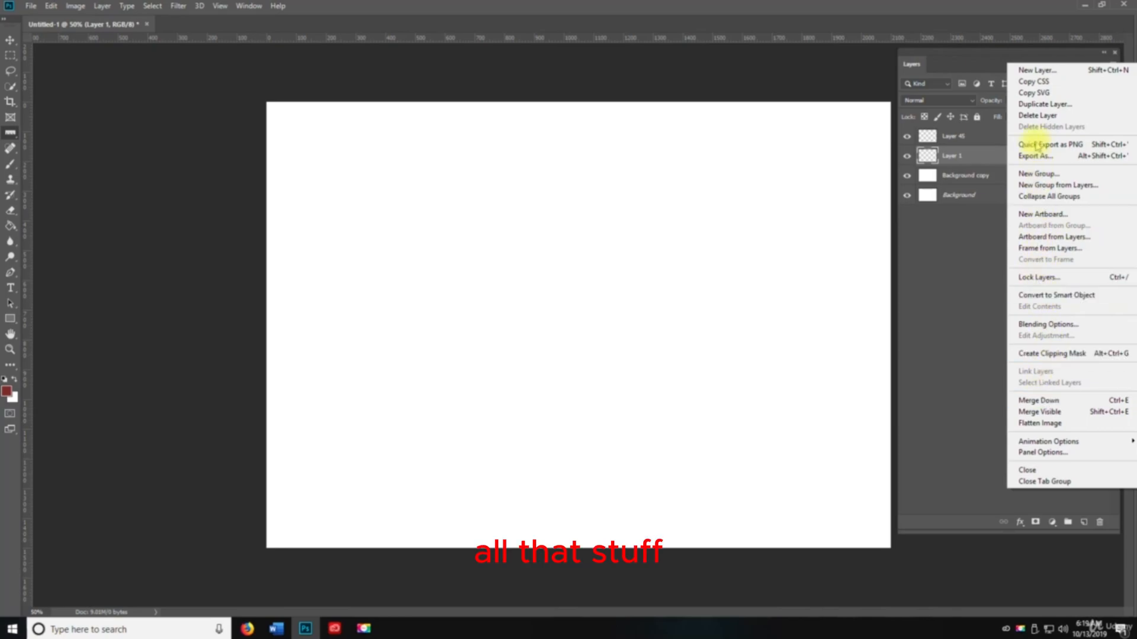
click(960, 261)
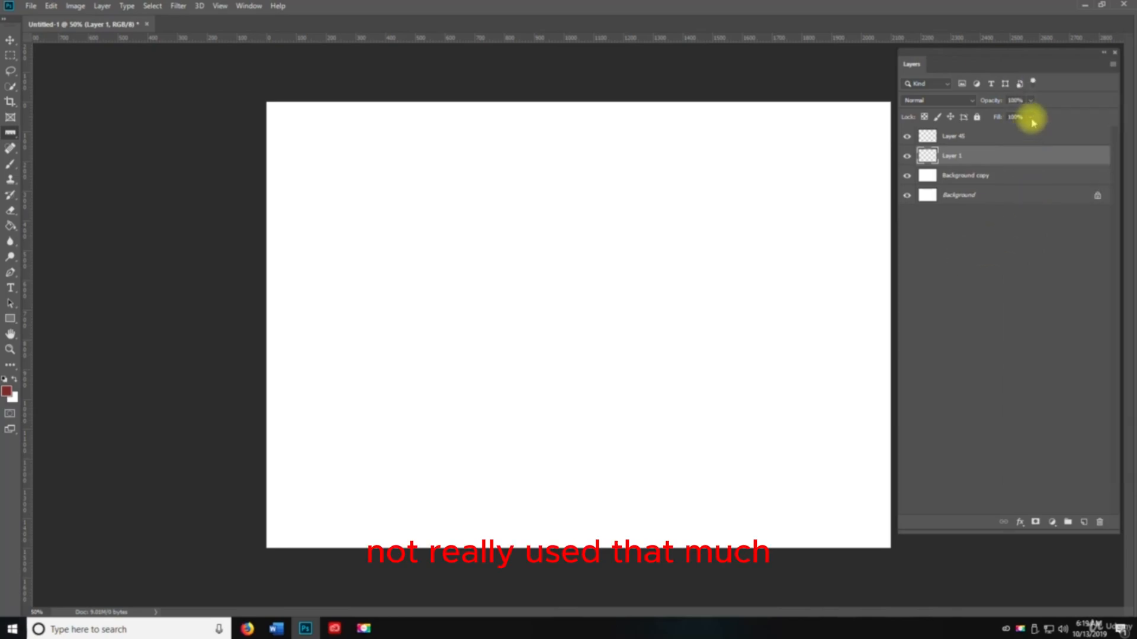
Merge Layer 1 down into Background copy and undo the merge
right_click(994, 151)
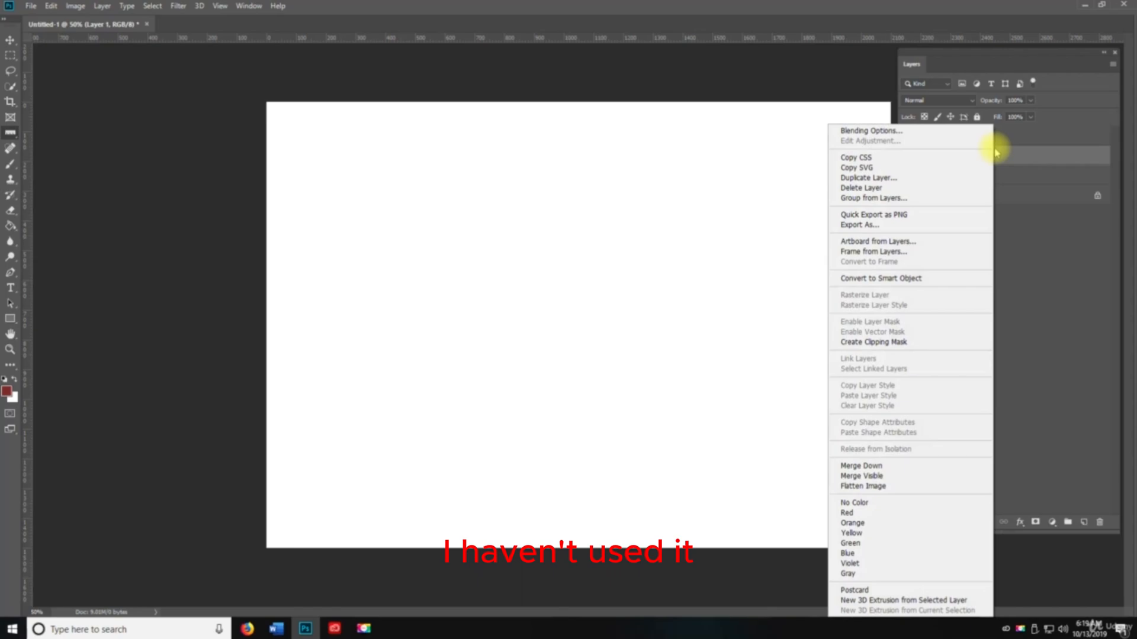
click(1049, 160)
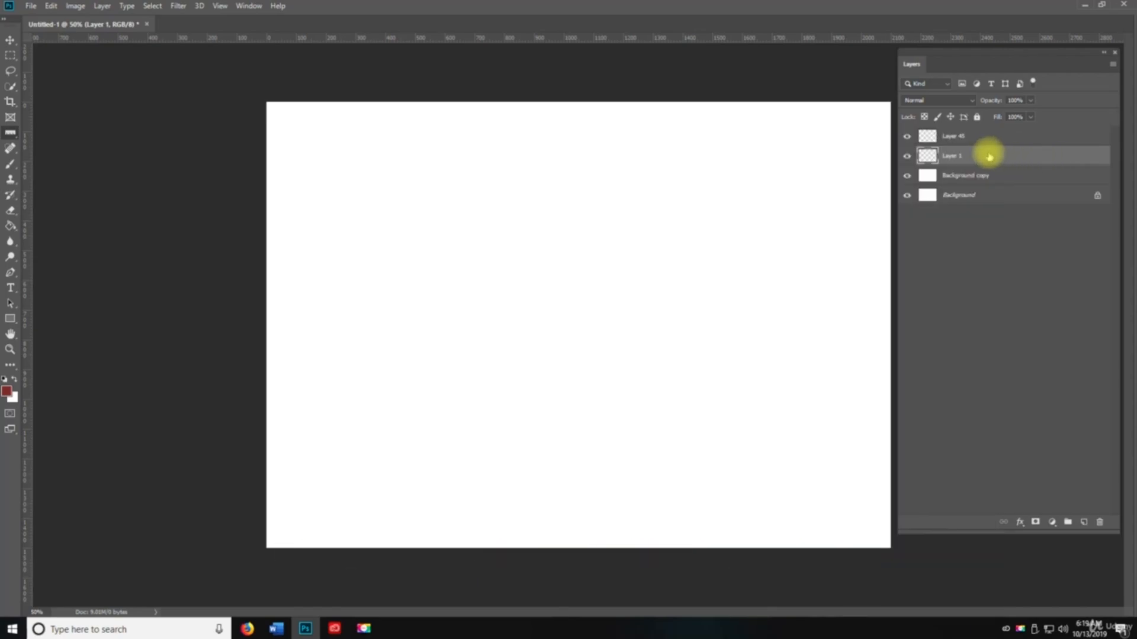
right_click(946, 160)
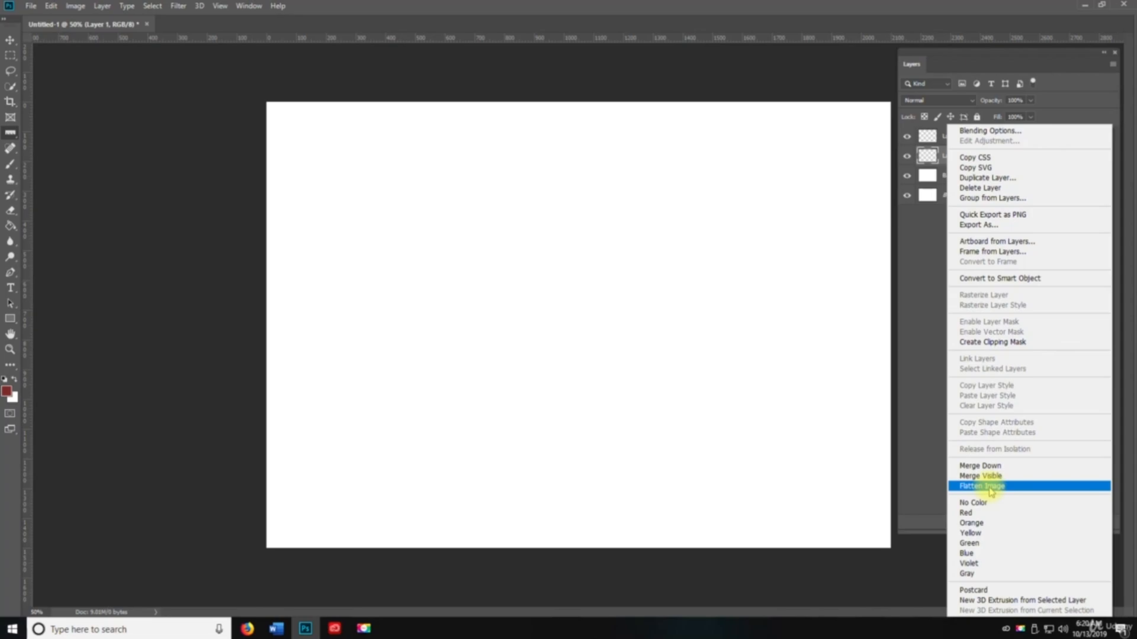
click(985, 465)
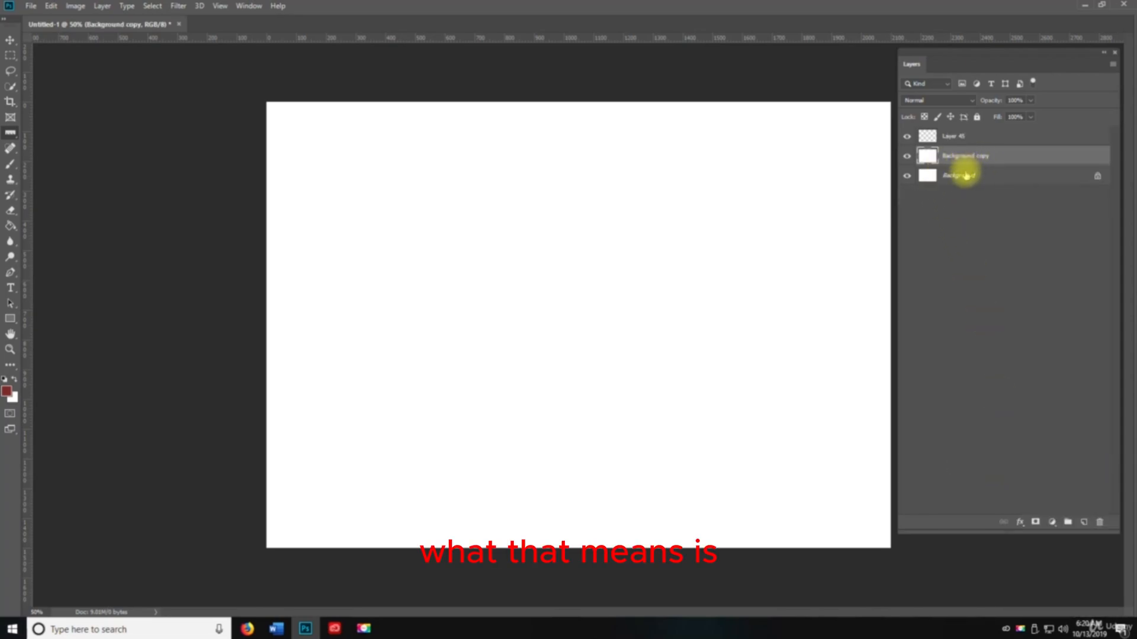
key(ctrl+z)
key(ctrl+z)
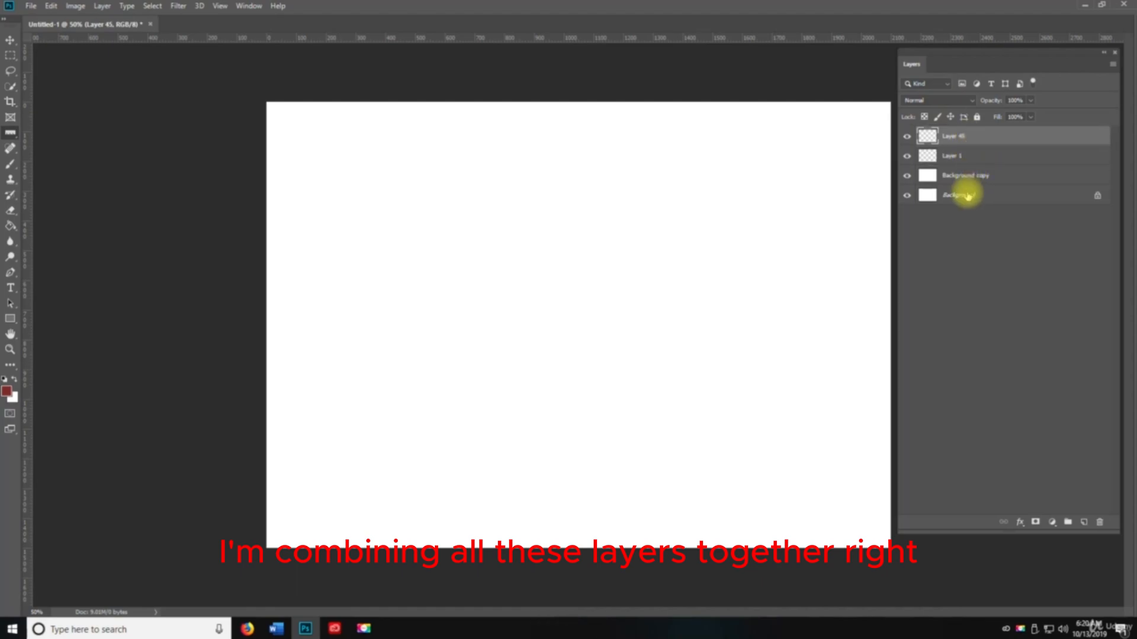
Unlock the Background layer, and try merging all four layers into one before undoing the merge and deselecting them
click(1096, 197)
click(949, 143)
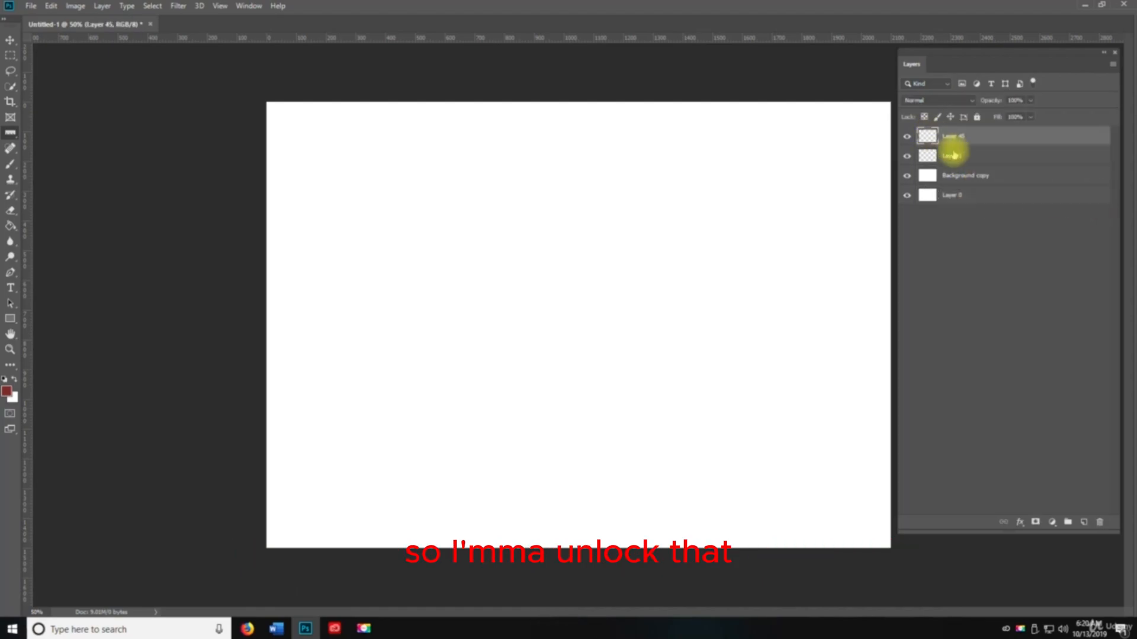
shift+click(983, 196)
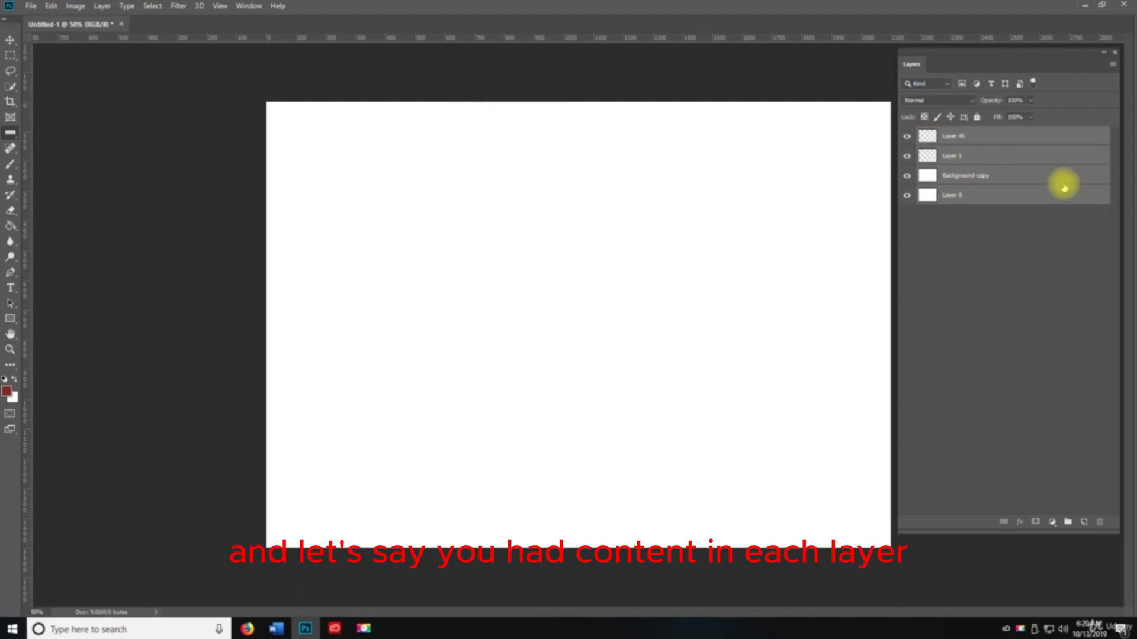
right_click(947, 145)
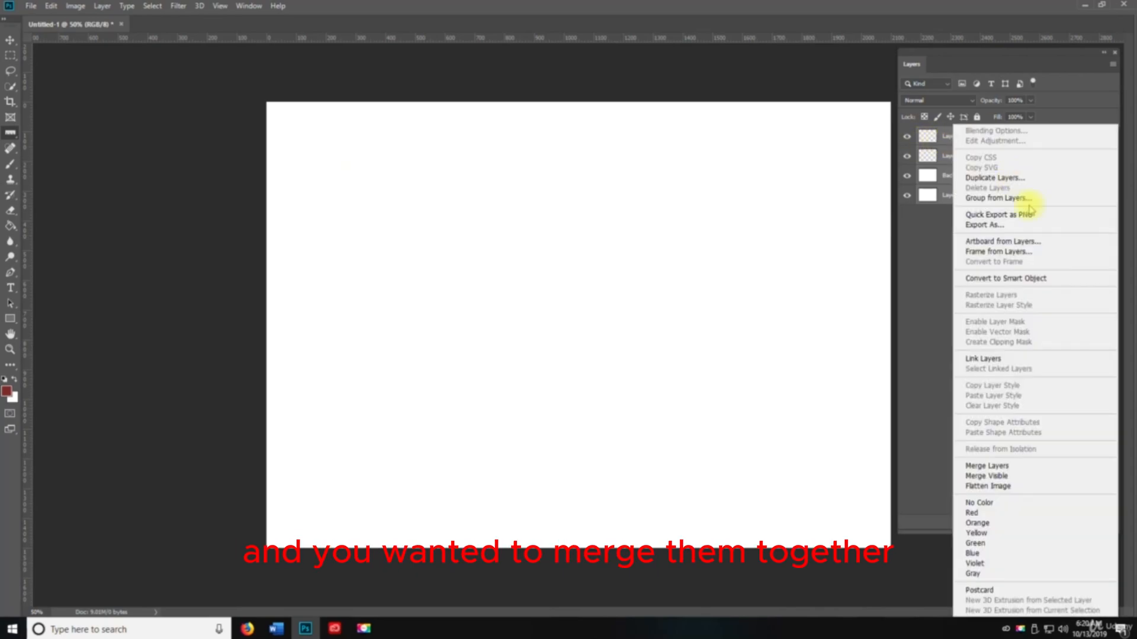
click(978, 468)
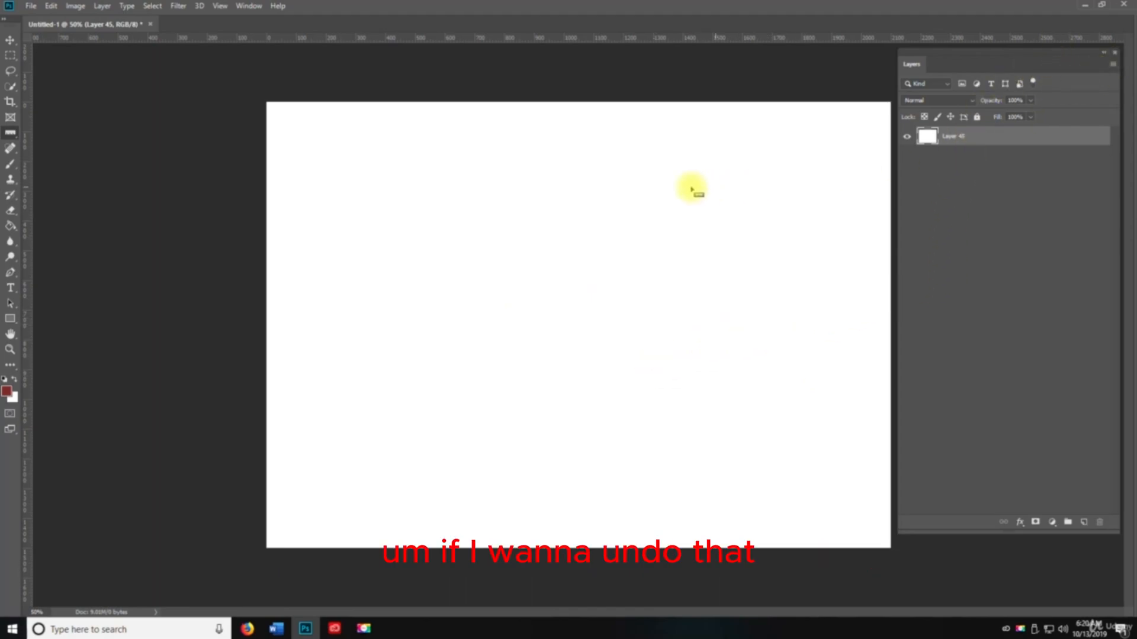
key(ctrl+z)
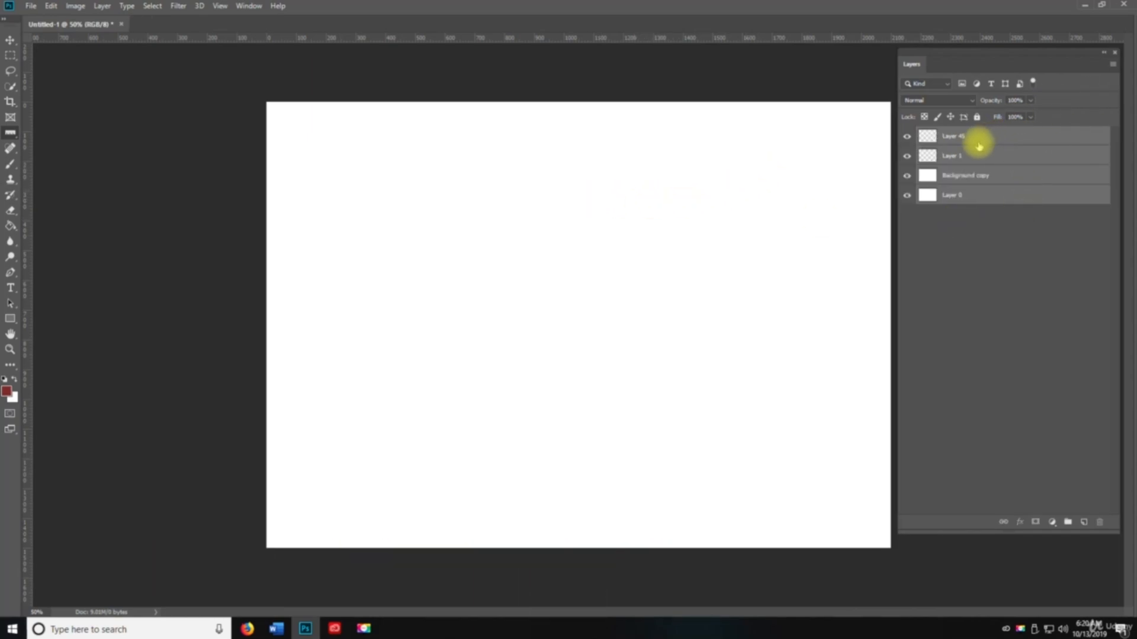
click(965, 252)
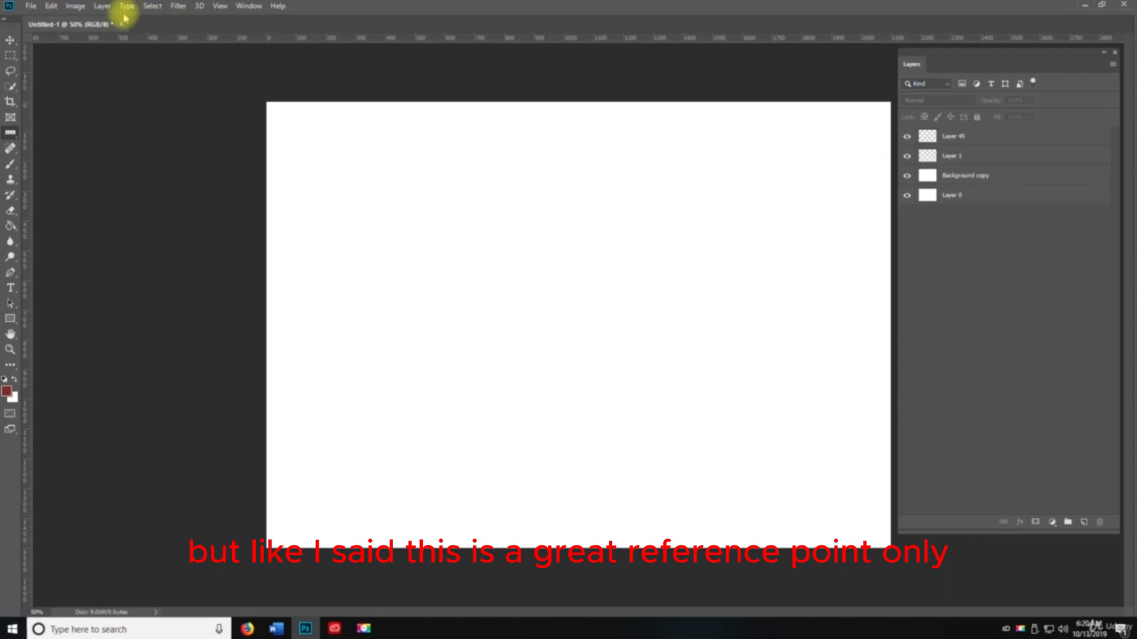
Look over the layer commands, and move the Layers panel over the canvas and widen it
click(102, 6)
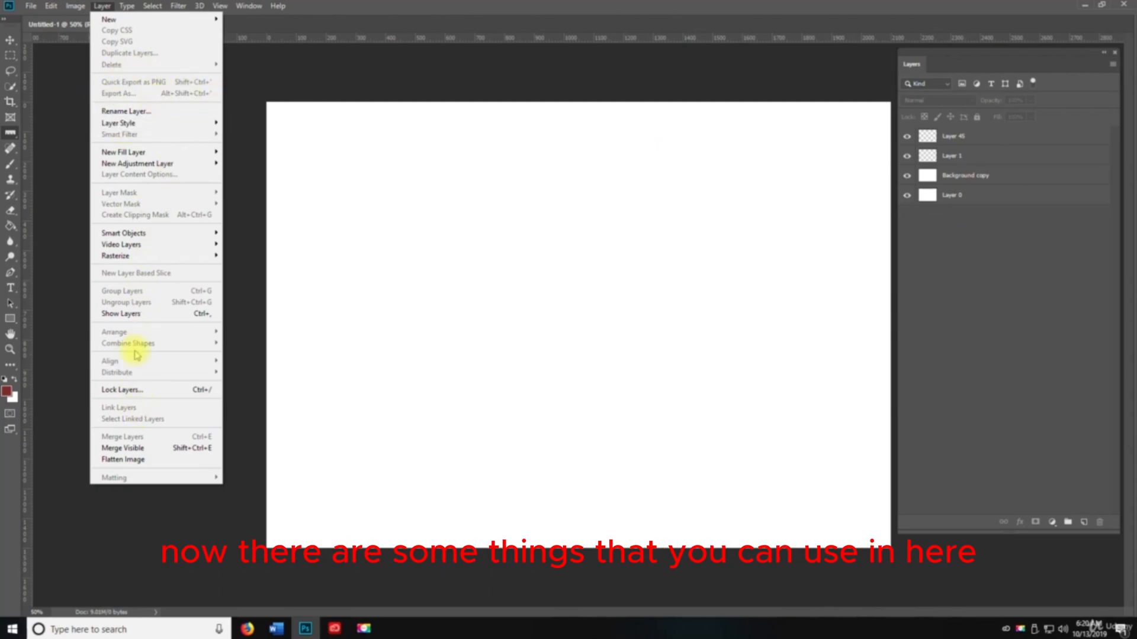
click(921, 290)
drag(914, 62, 439, 110)
drag(659, 209, 977, 177)
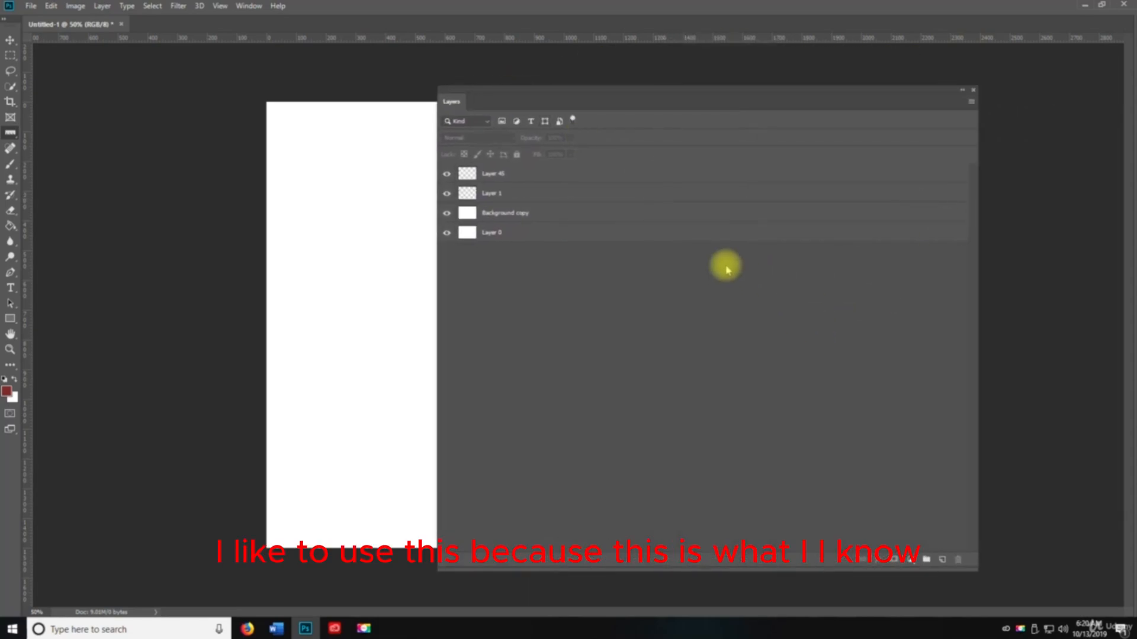
Try fully locking and unlocking Layer 45, and look through its blend modes while keeping Normal
click(541, 175)
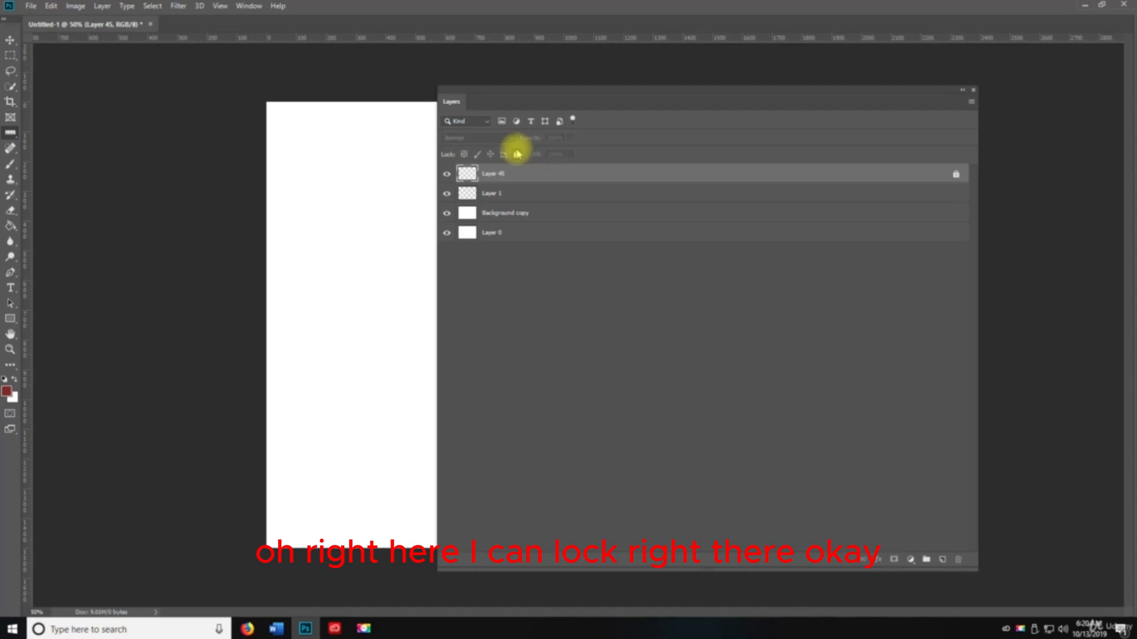
click(517, 155)
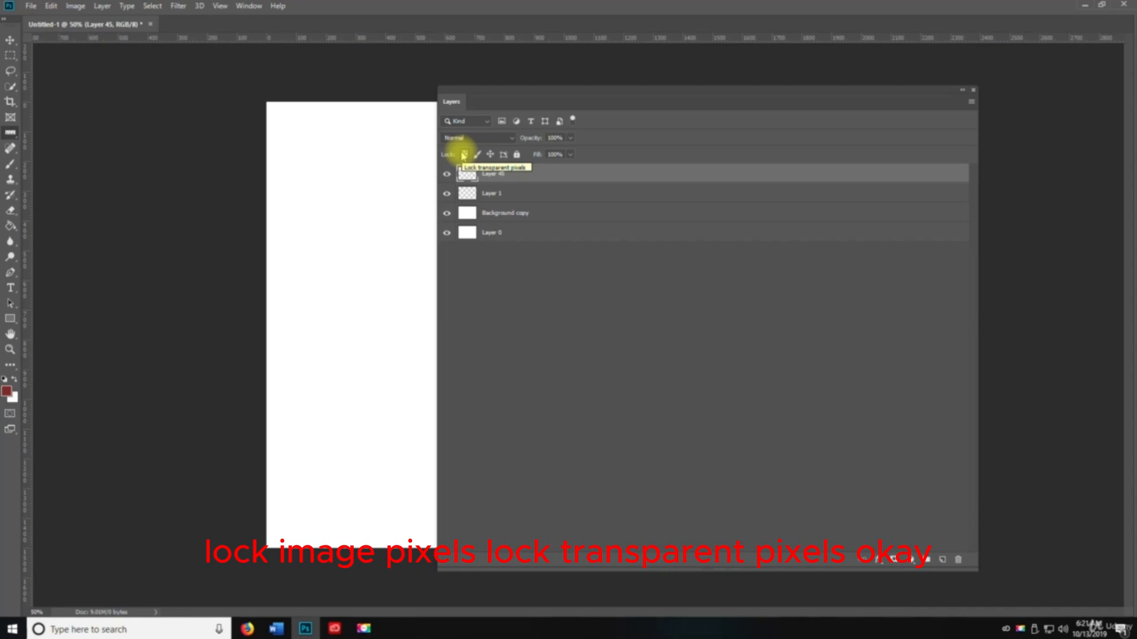
click(475, 139)
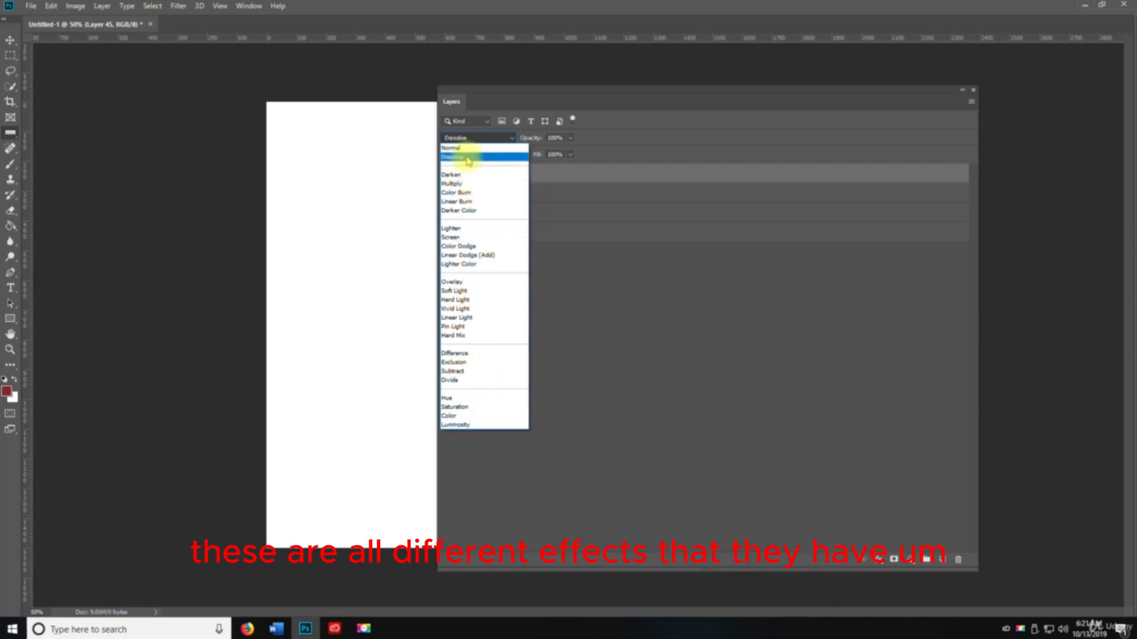
click(608, 238)
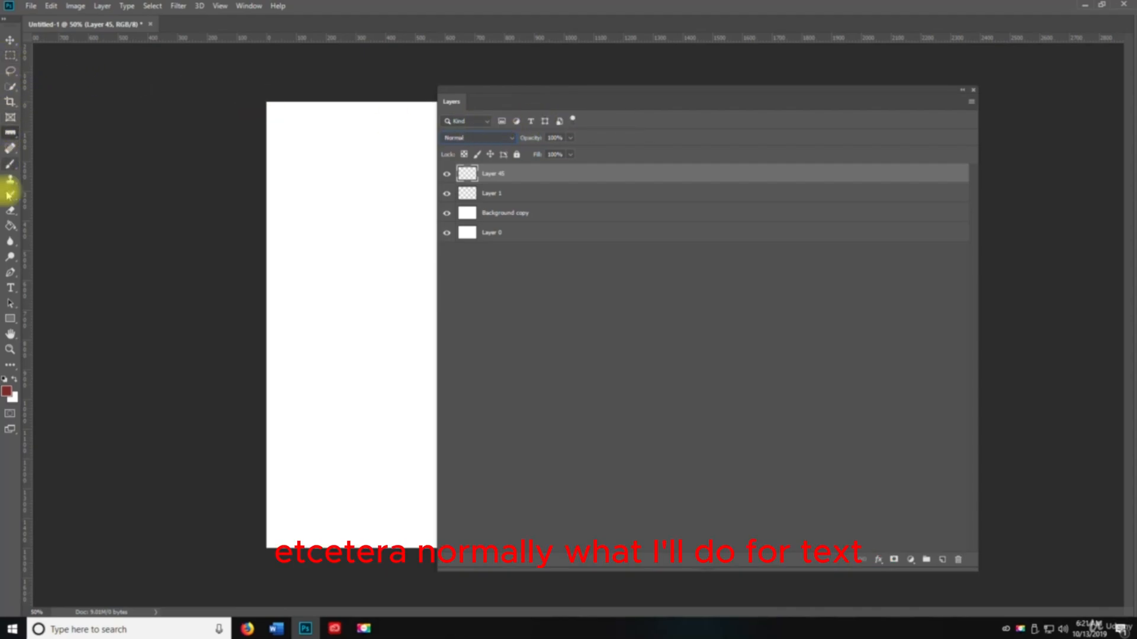
Place Lorem Ipsum placeholder text on Layer 45 and add a second text reading "dddd" below it
click(11, 288)
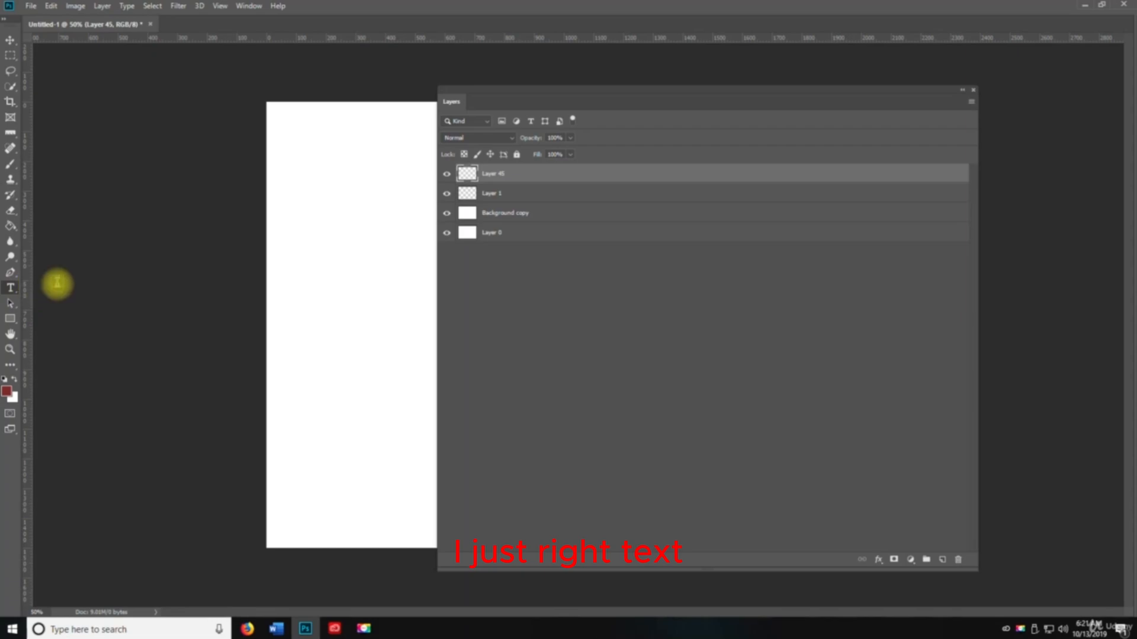
click(327, 255)
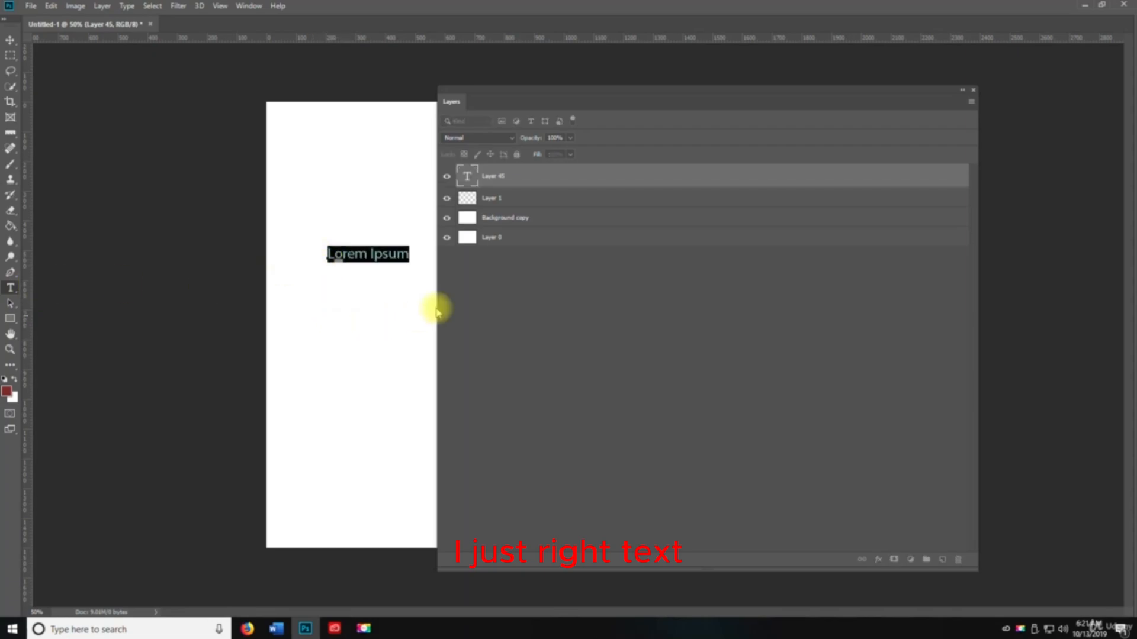
click(436, 248)
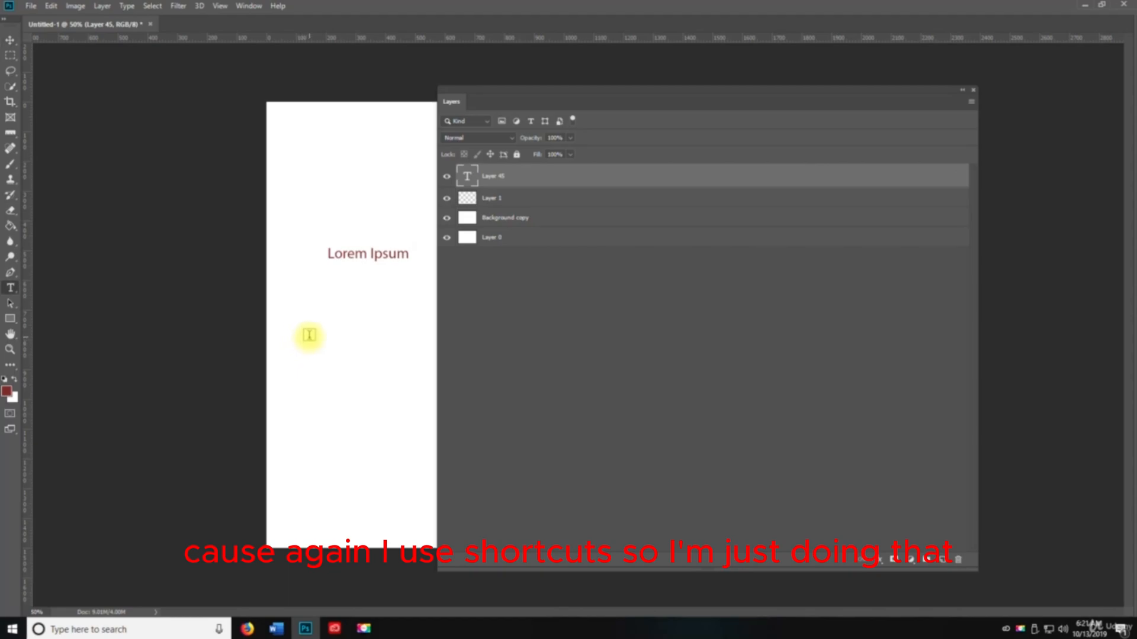
click(309, 335)
text(dddd)
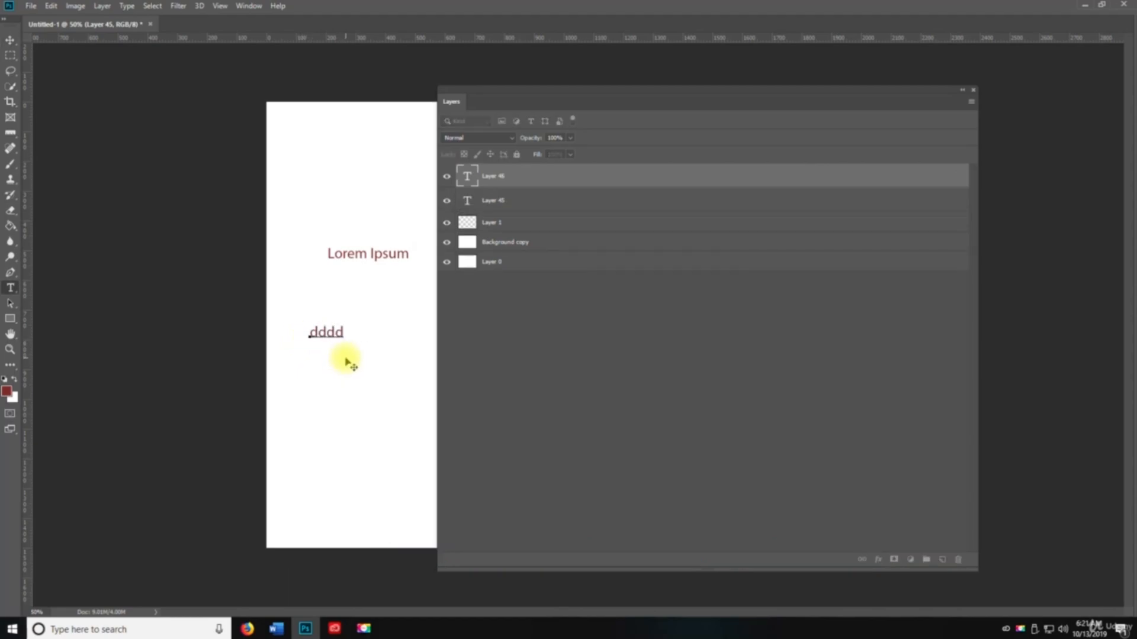
key(ctrl+Return)
key(v)
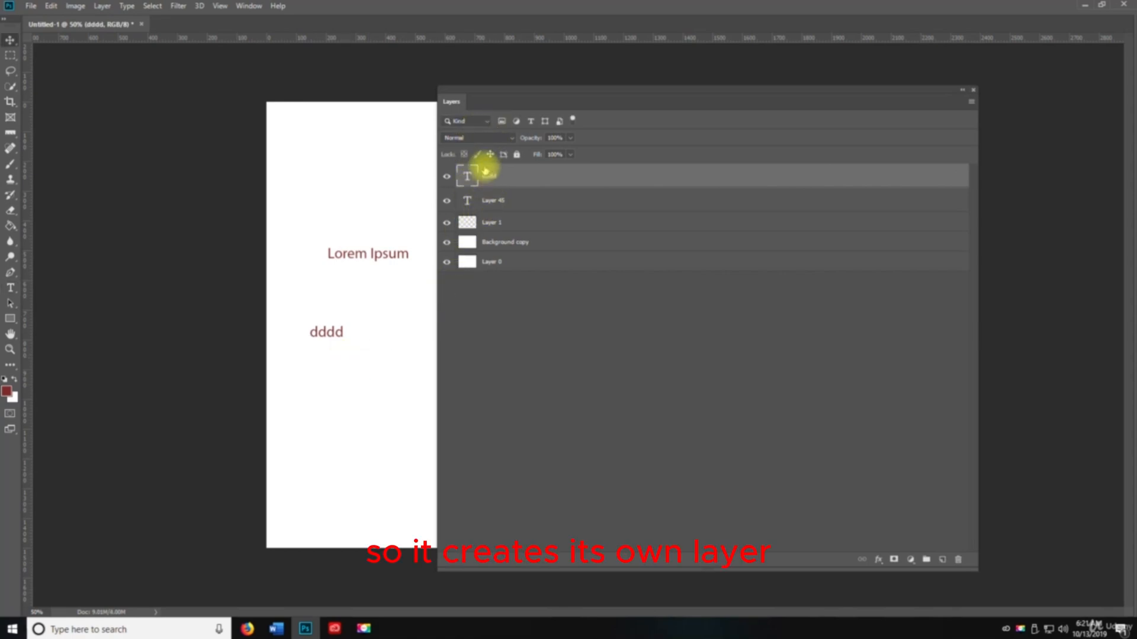
Filter the layer list to show only text layers, toggling the filter on and off
click(531, 122)
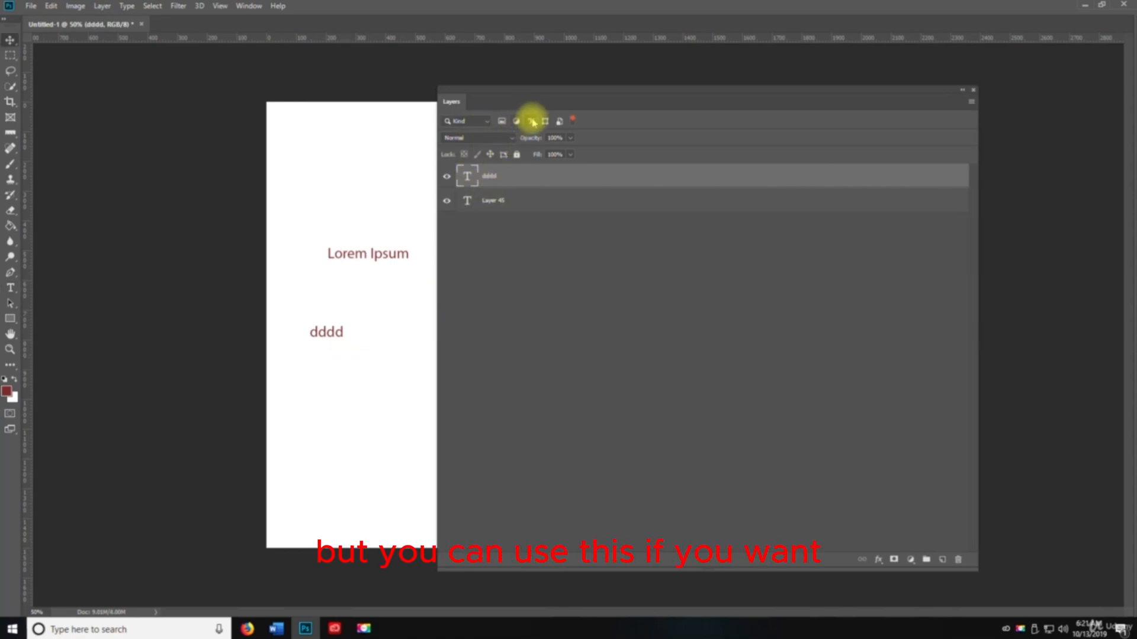
click(532, 121)
click(532, 122)
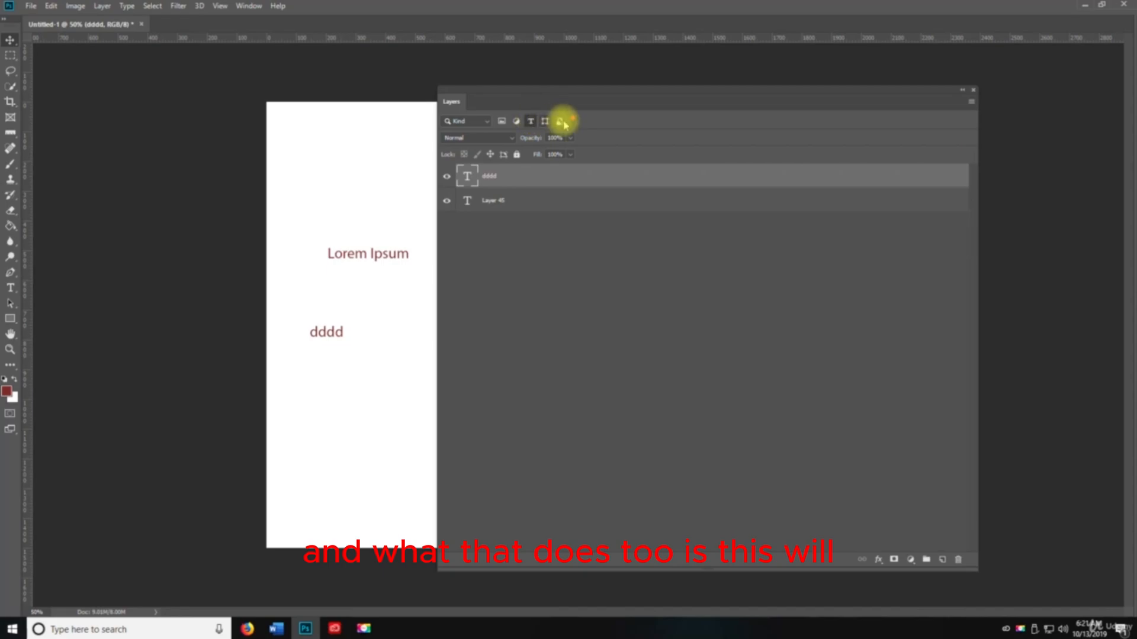
click(532, 121)
Try the pixel, adjustment, type and shape filters on the layer list and clear them all
click(502, 121)
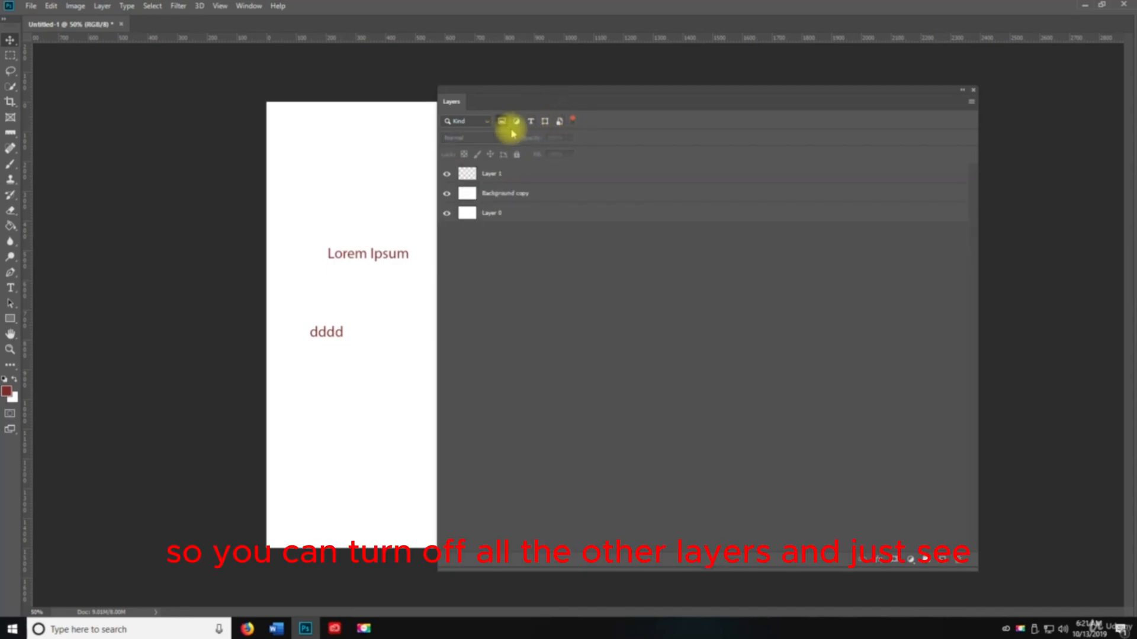
click(518, 125)
click(532, 125)
click(547, 125)
click(545, 126)
click(532, 126)
click(517, 126)
click(503, 126)
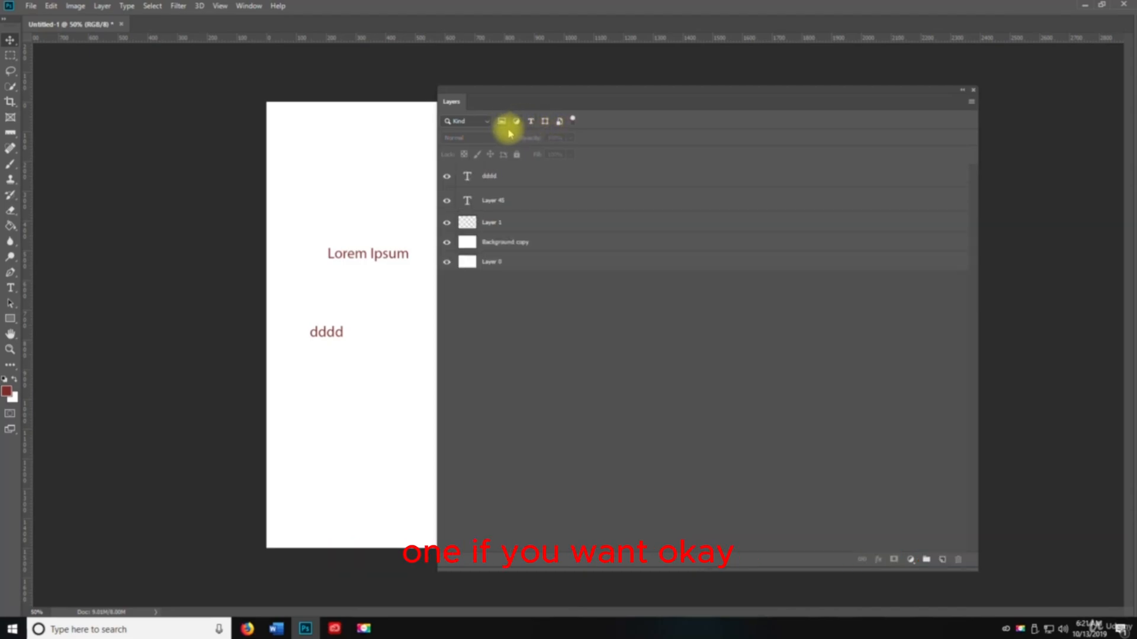
click(503, 125)
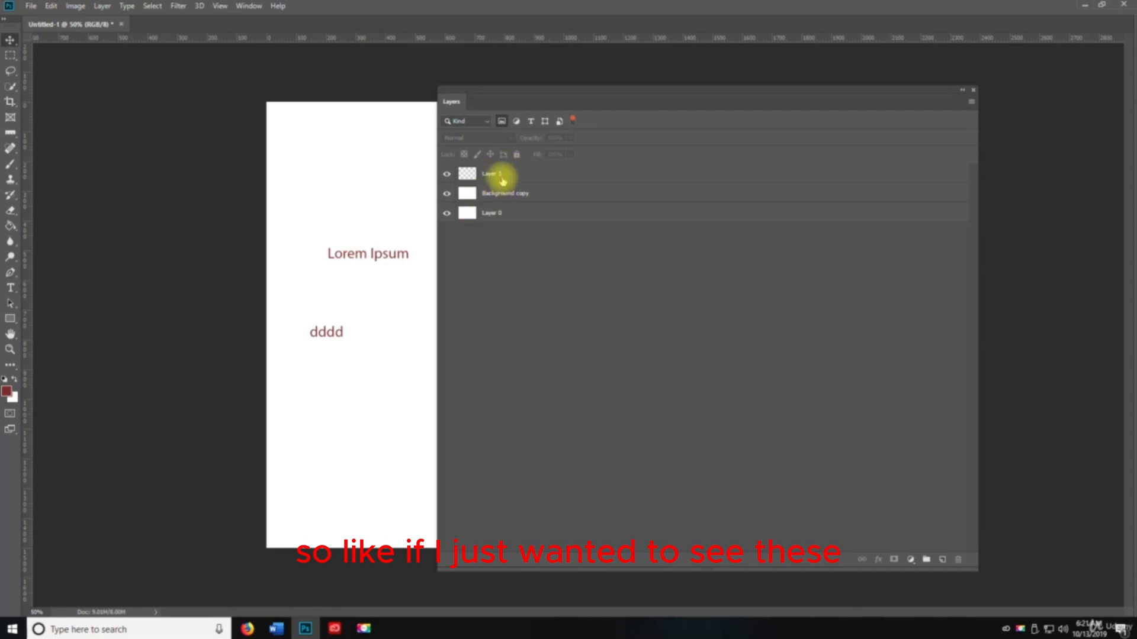
click(503, 121)
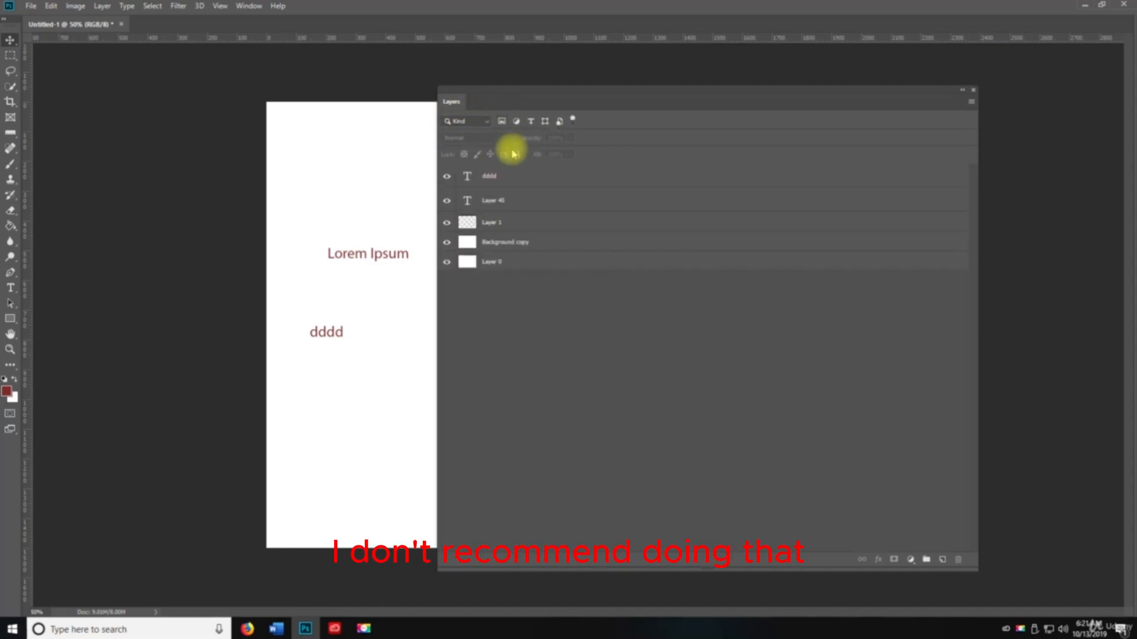
Create a new layer group and name it Background
click(928, 561)
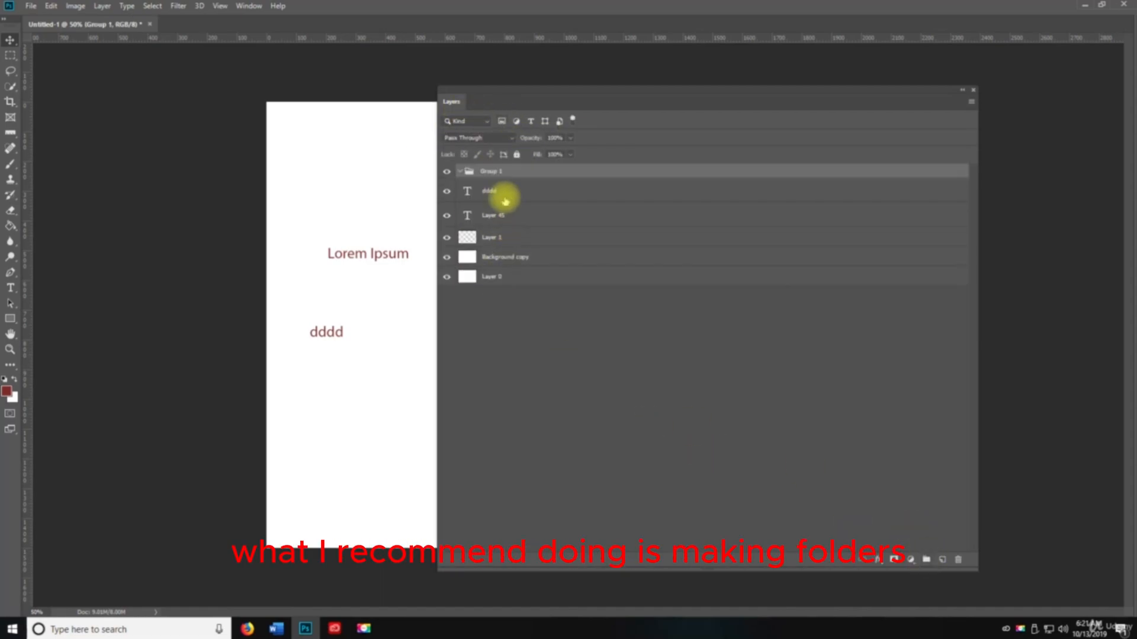
double_click(495, 171)
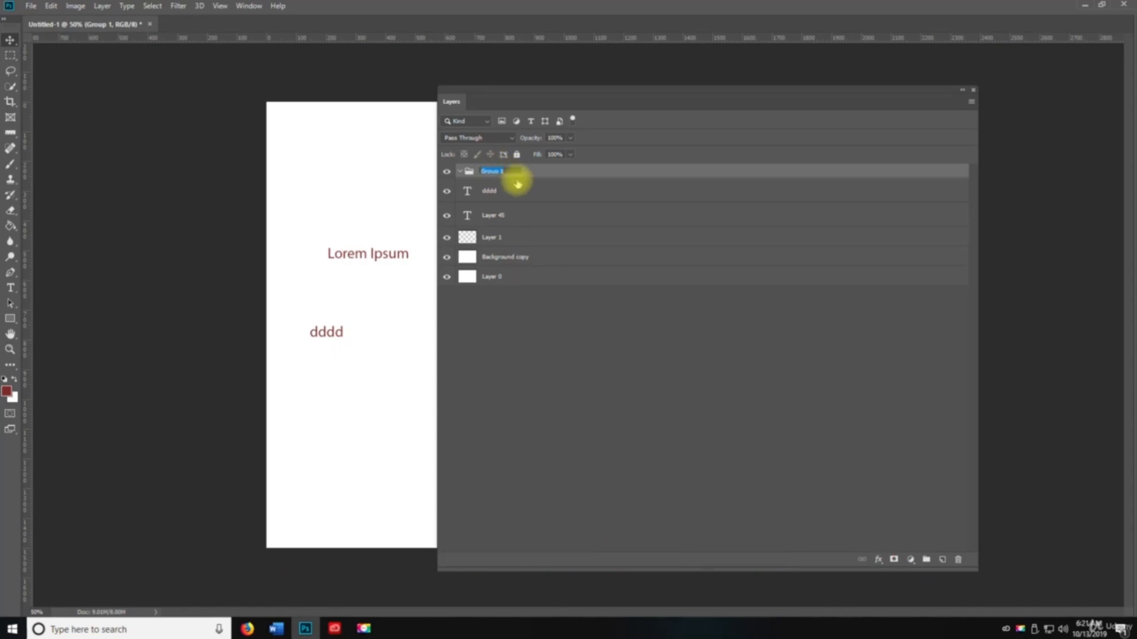
text(Layers)
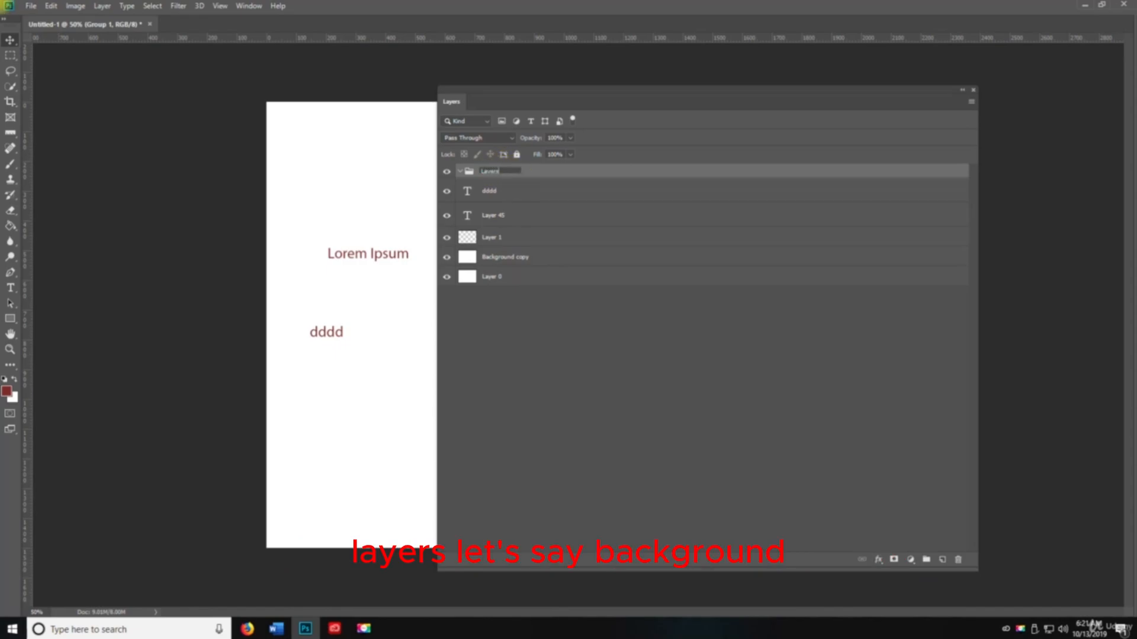
text(Back)
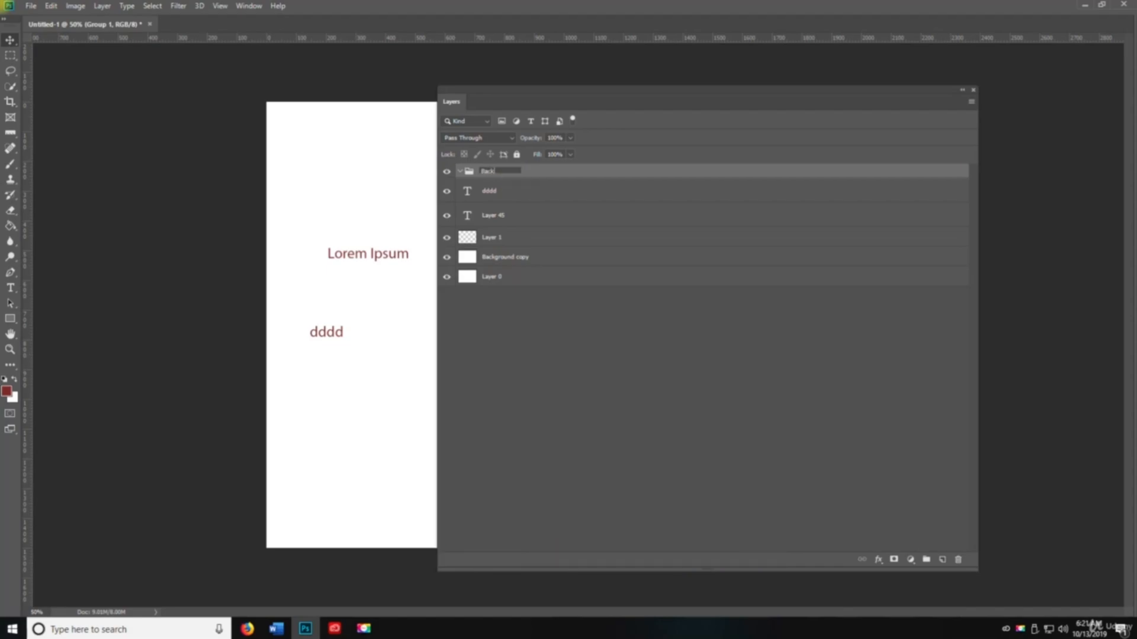
key(Return)
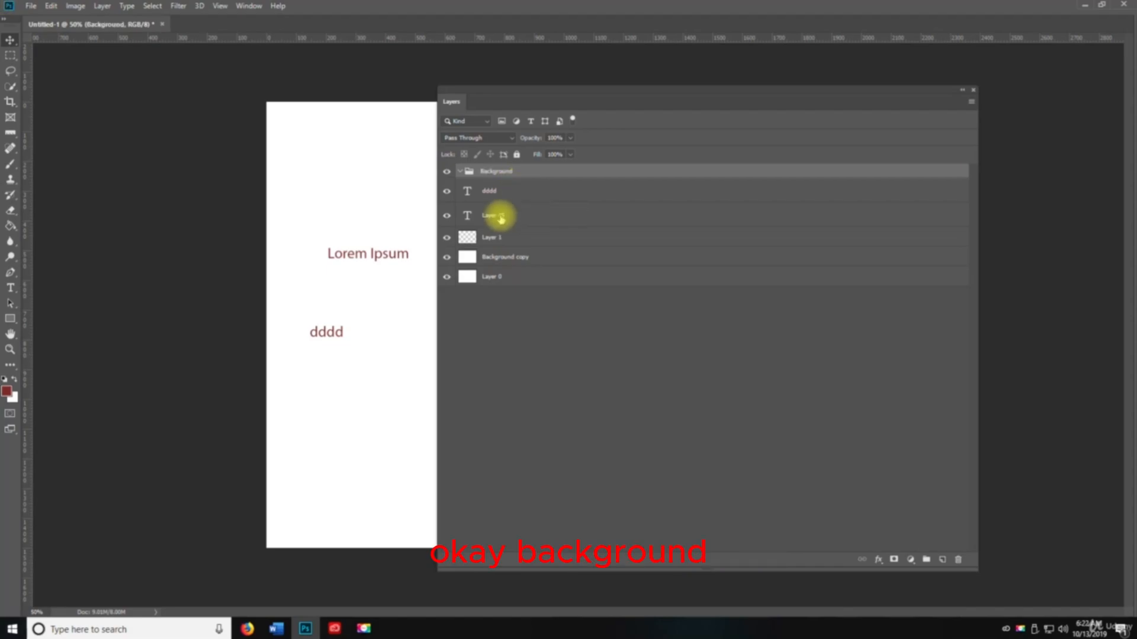
Move Layer 1, Background copy and Layer 0 into the Background group and collapse the group
click(488, 235)
shift+click(496, 257)
shift+click(496, 277)
drag(496, 277, 478, 173)
click(460, 171)
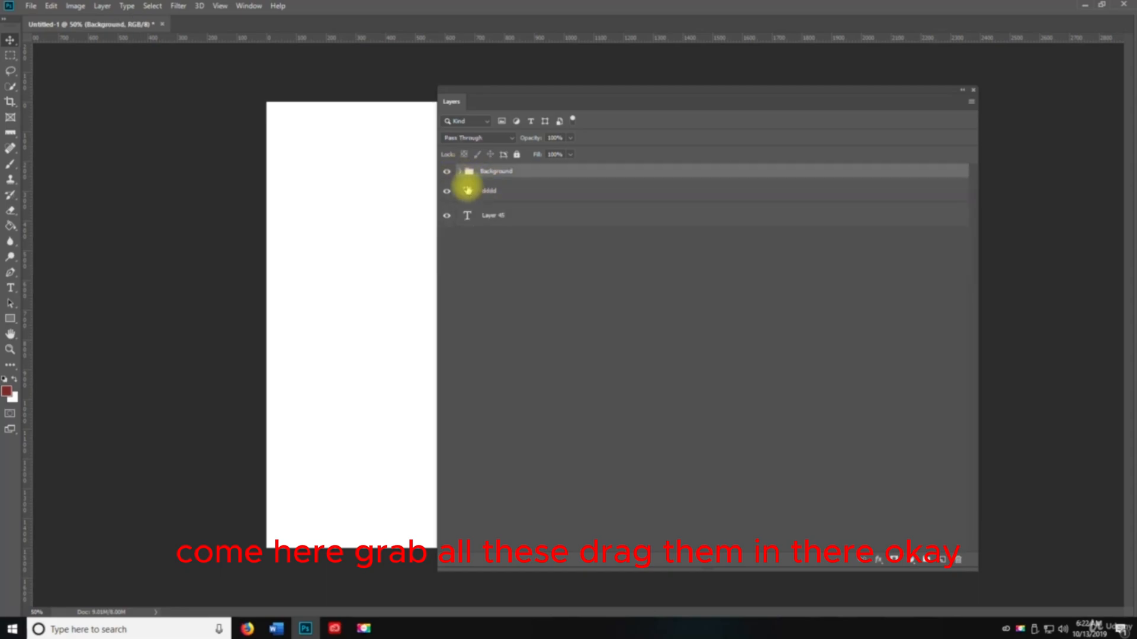
Create another layer group above the Background group and name it Text
click(927, 559)
double_click(489, 171)
text(Text)
click(492, 176)
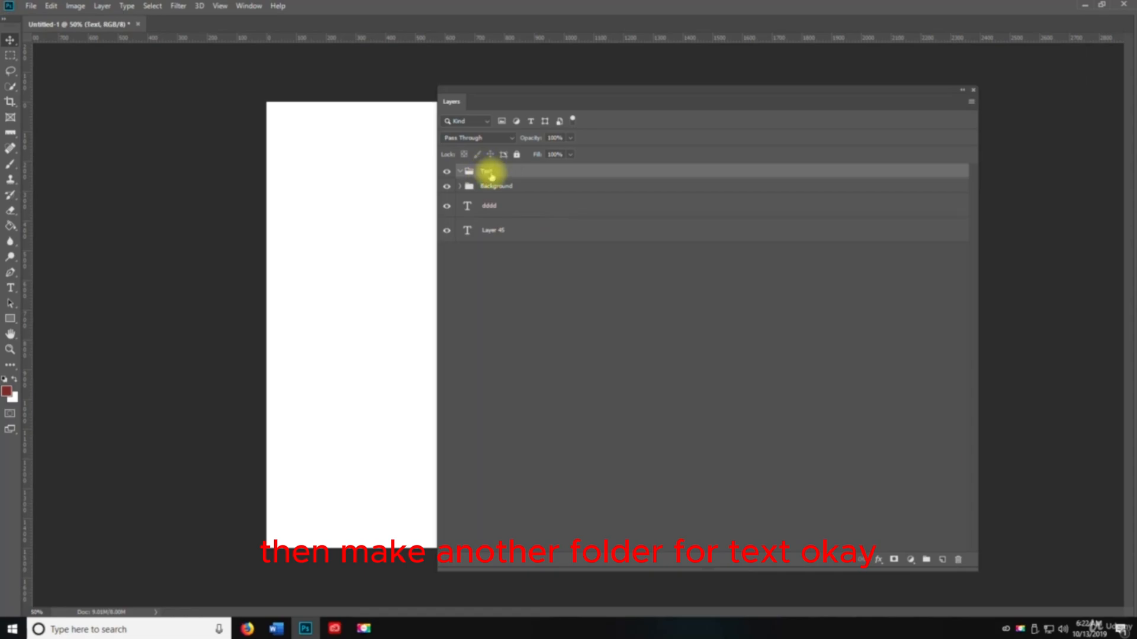
Move the two text layers below the Background group into the Text group and collapse the group
click(480, 208)
shift+click(485, 232)
drag(497, 213, 490, 170)
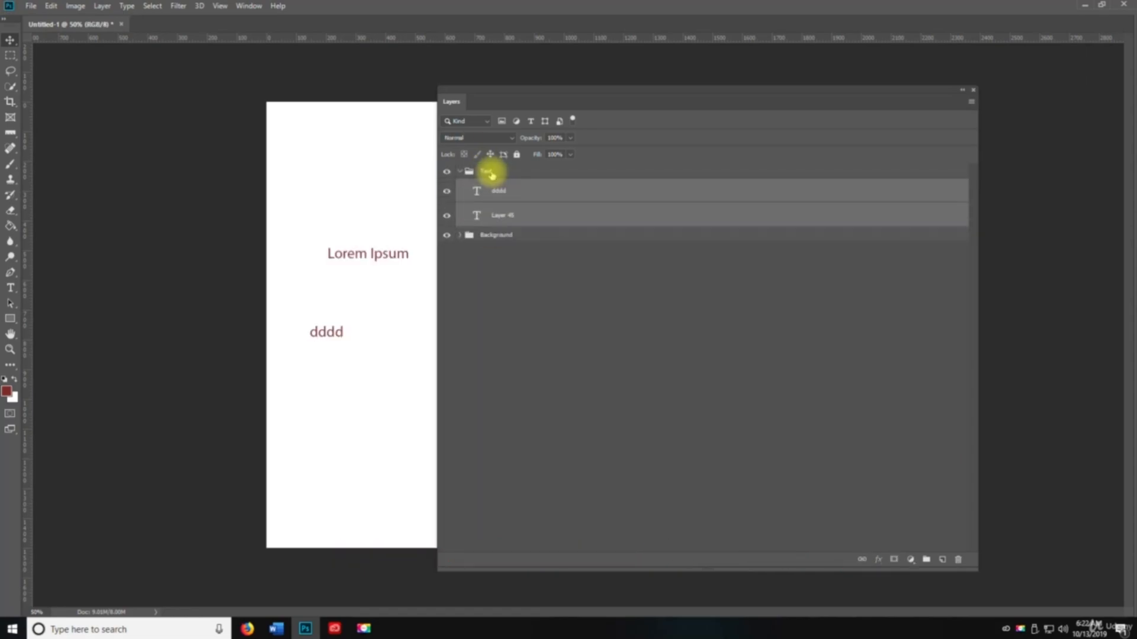
click(460, 171)
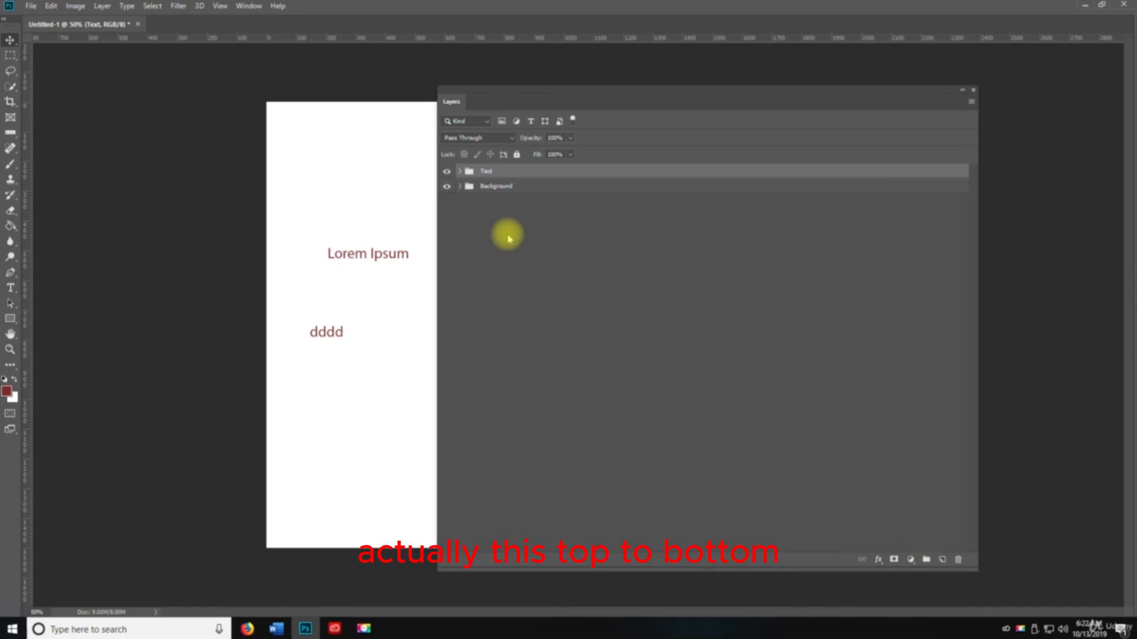
Try placing the Background group above the Text group, and return it below the Text group
click(507, 185)
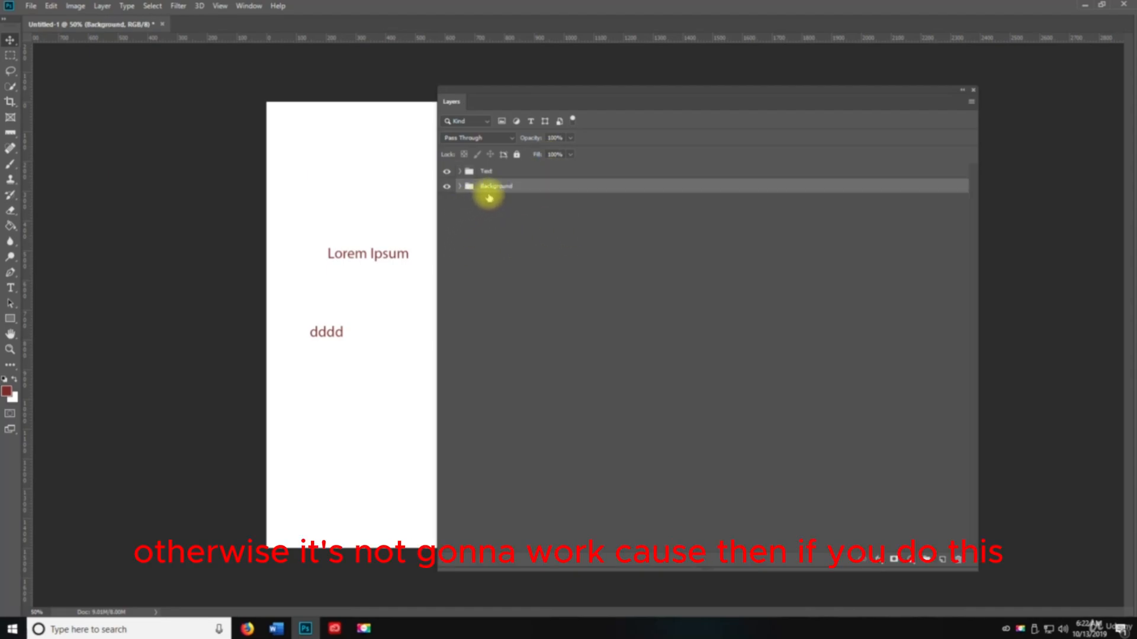
drag(490, 189, 481, 165)
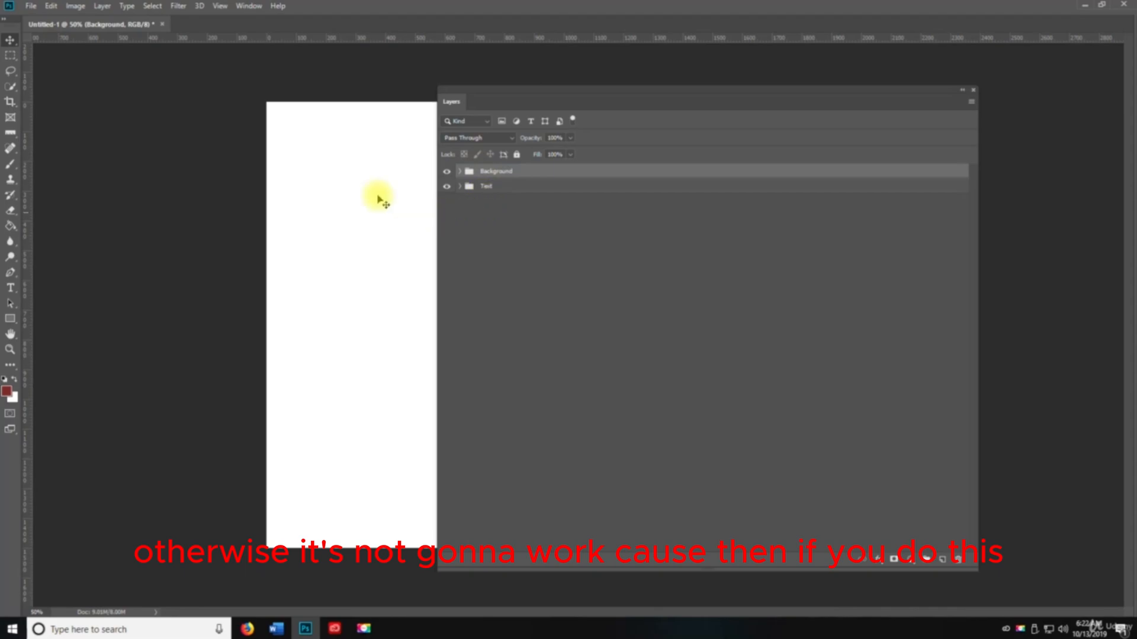
mouse_move(571, 91)
mouse_down()
mouse_move(809, 87)
mouse_move(579, 80)
mouse_up()
drag(524, 154, 509, 191)
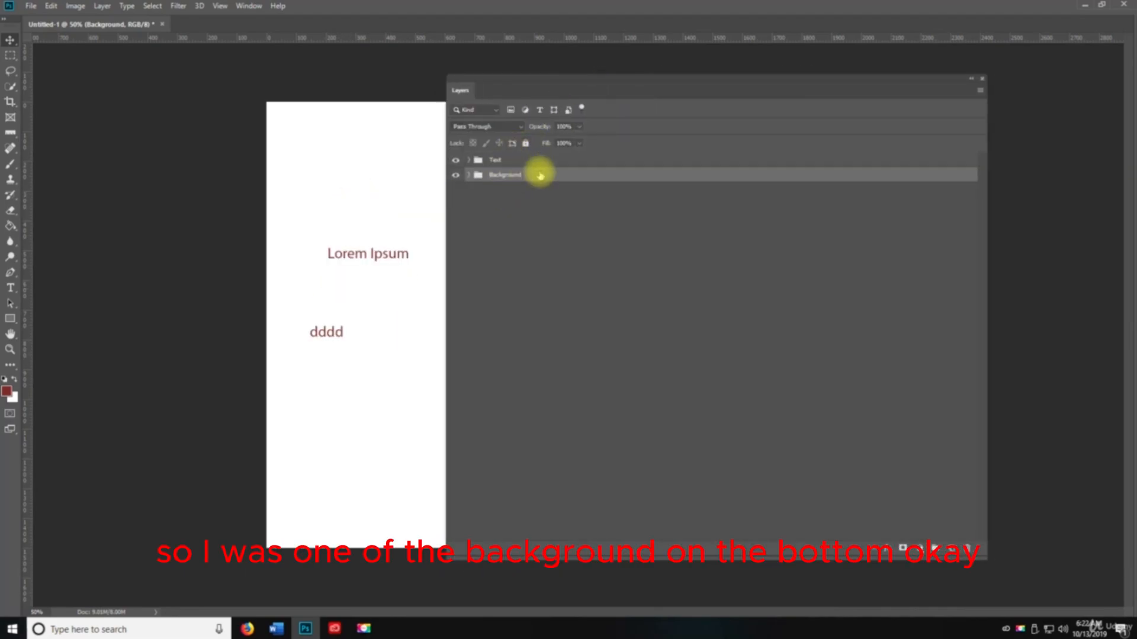
Delete the Text group together with the text layers it contains
click(485, 161)
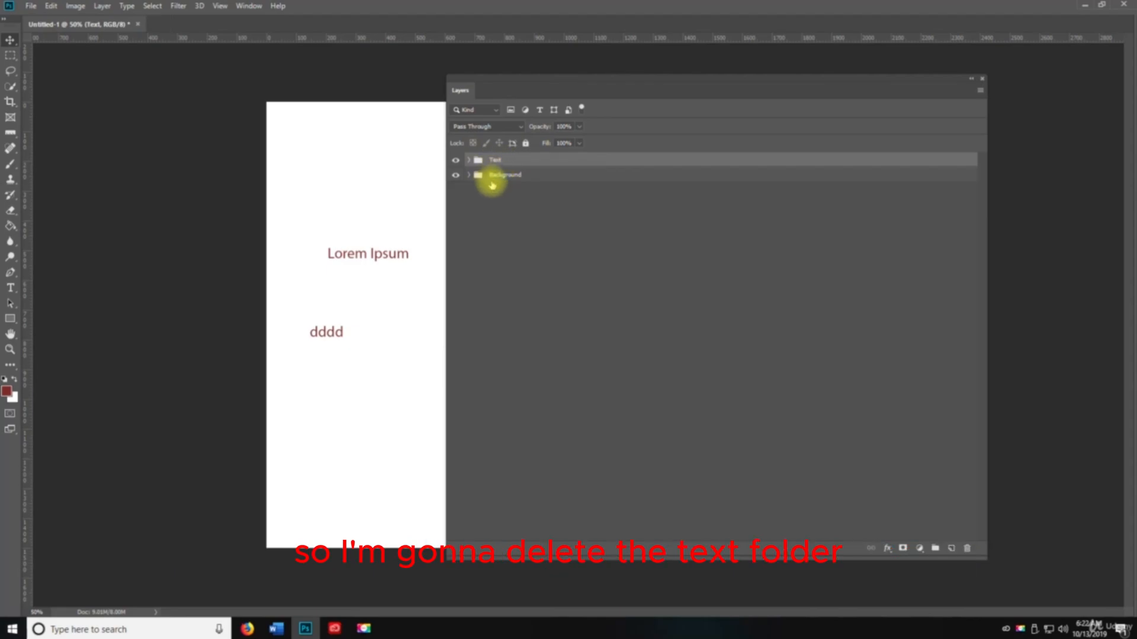
key(Delete)
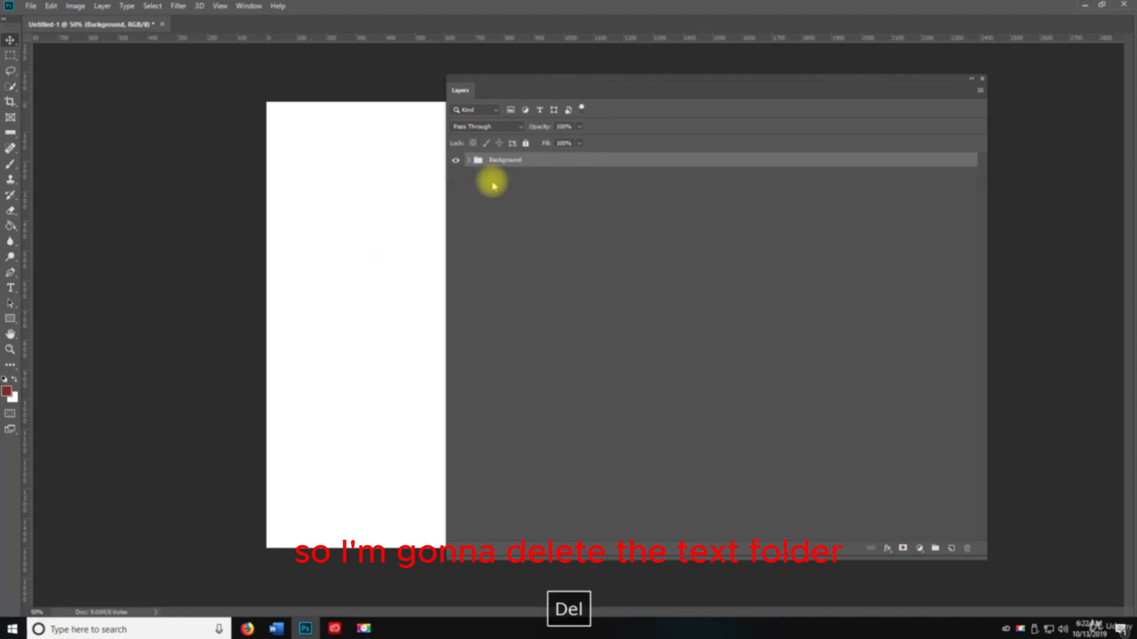
Expand the Background group to list its layers and narrow the Layers panel to uncover more of the canvas
click(468, 160)
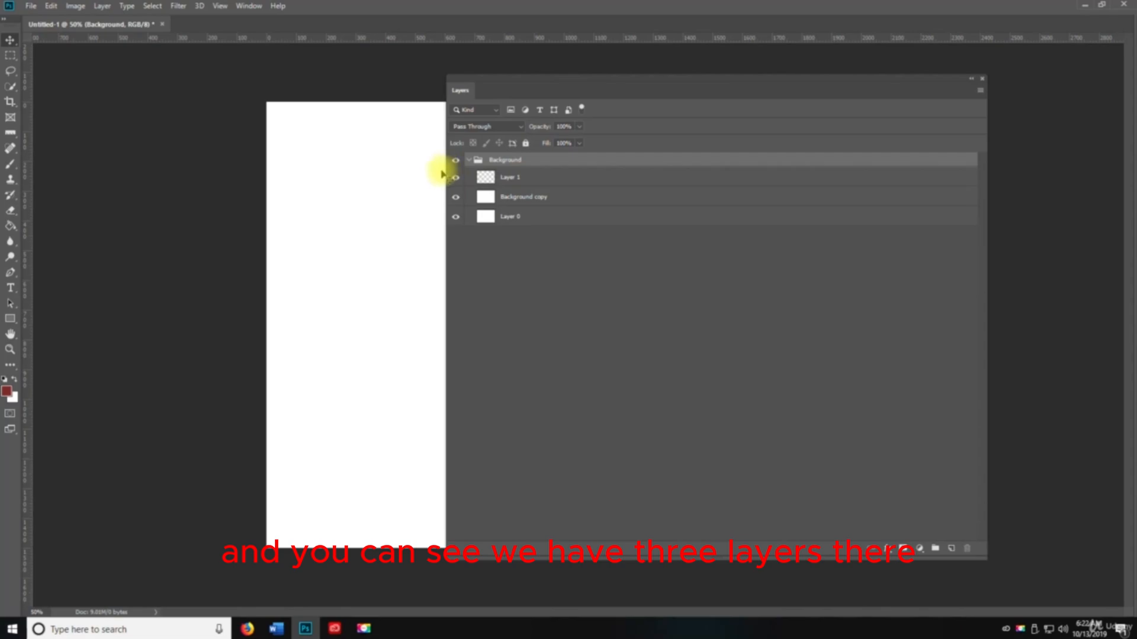
drag(443, 173, 746, 168)
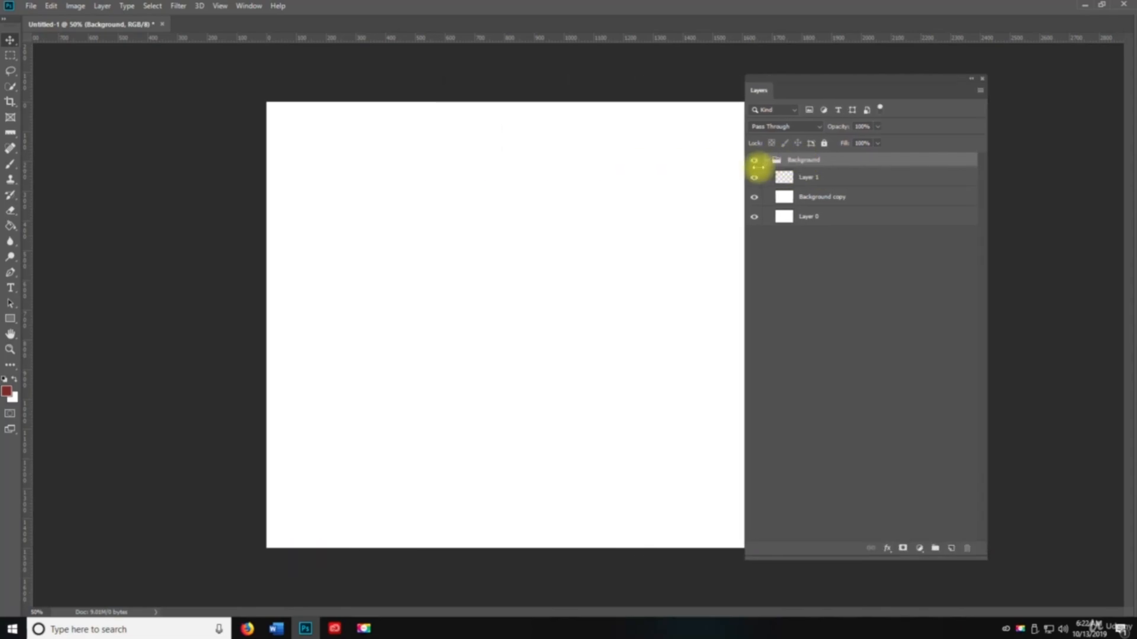